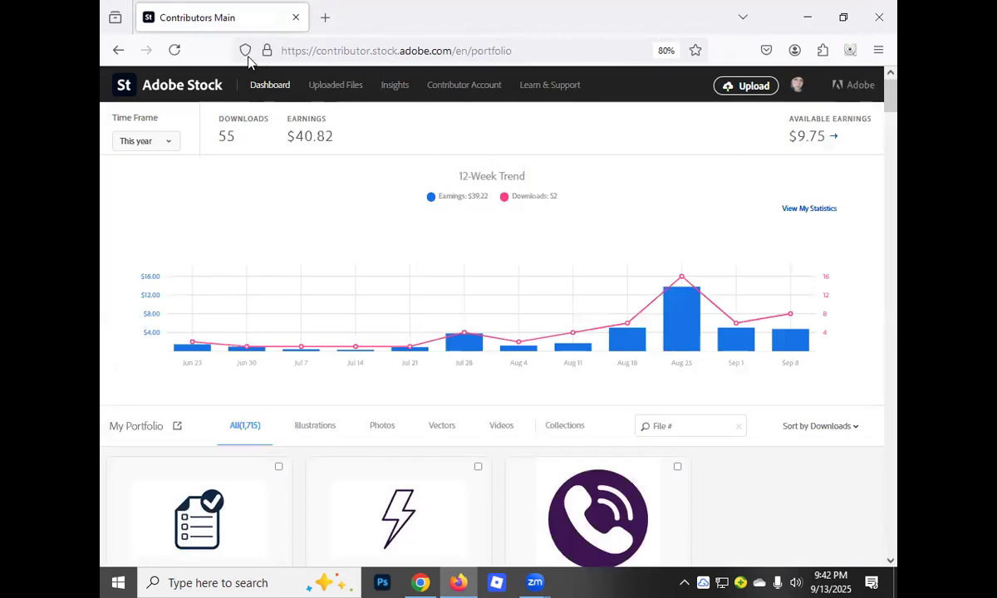
Look over the dashboard and portfolio, and open the uploaded files that are in review
scroll(373, 199, down, 5)
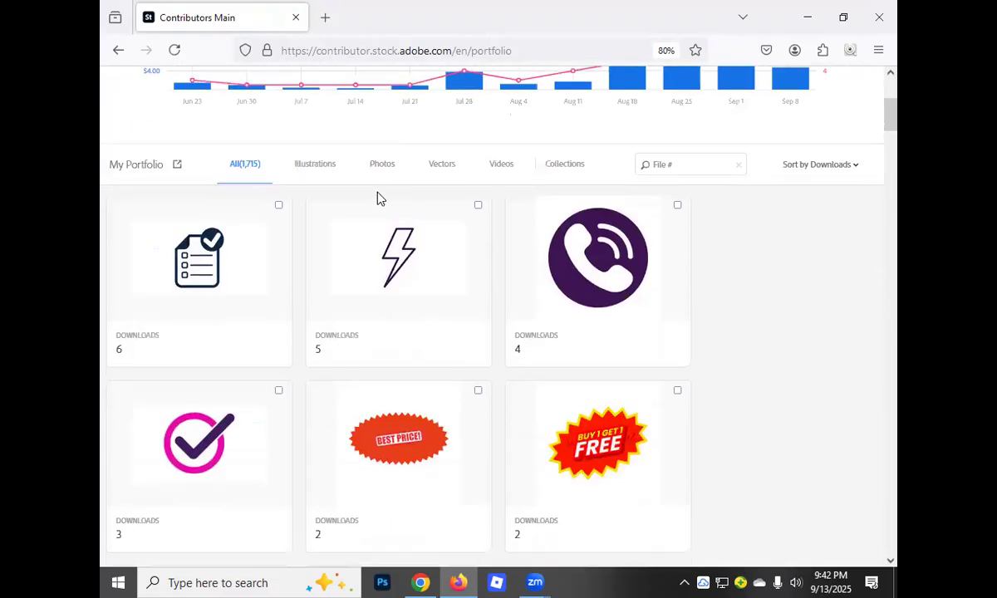
scroll(378, 197, up, 5)
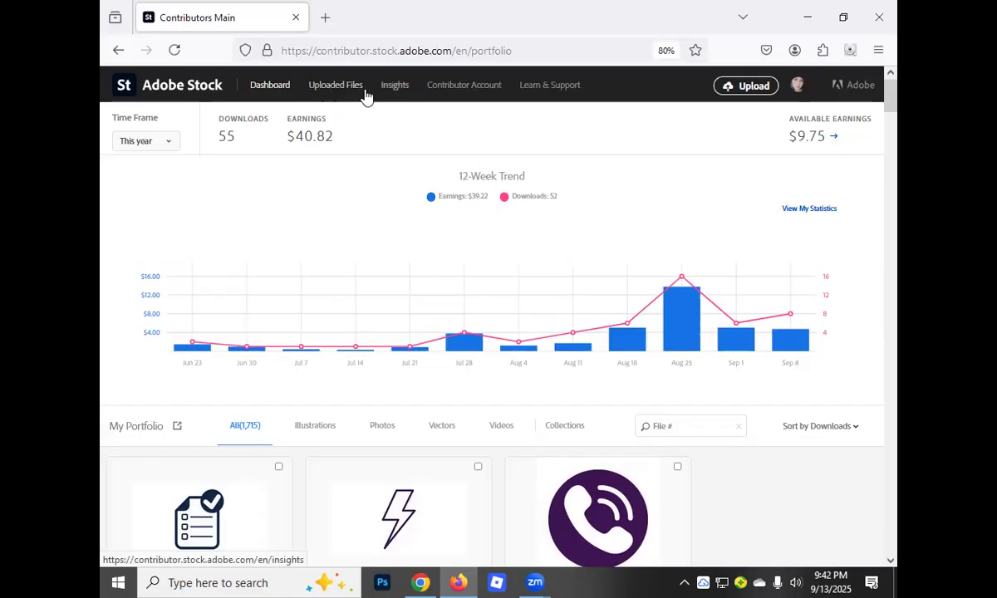
click(329, 90)
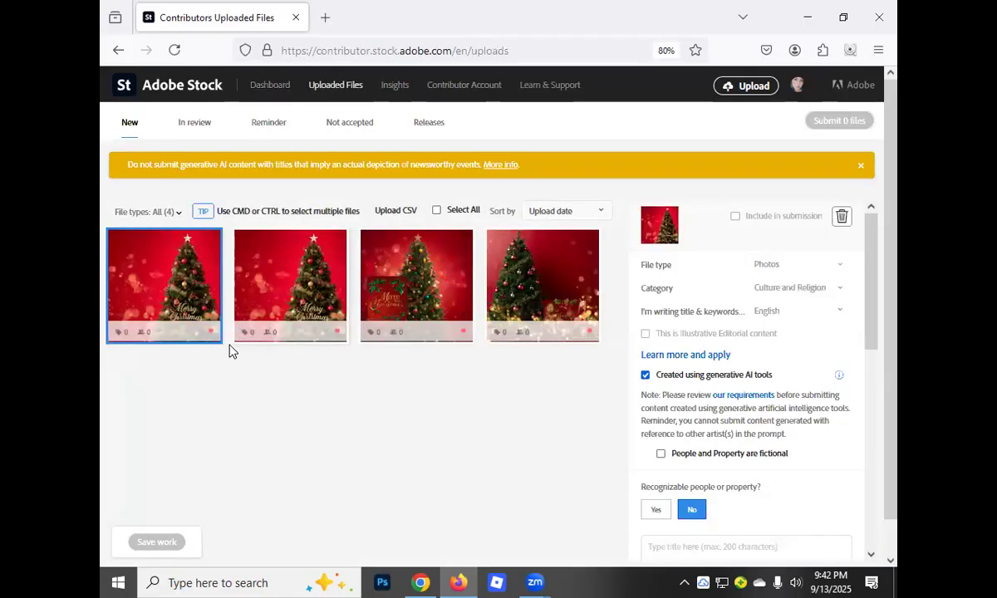
click(192, 128)
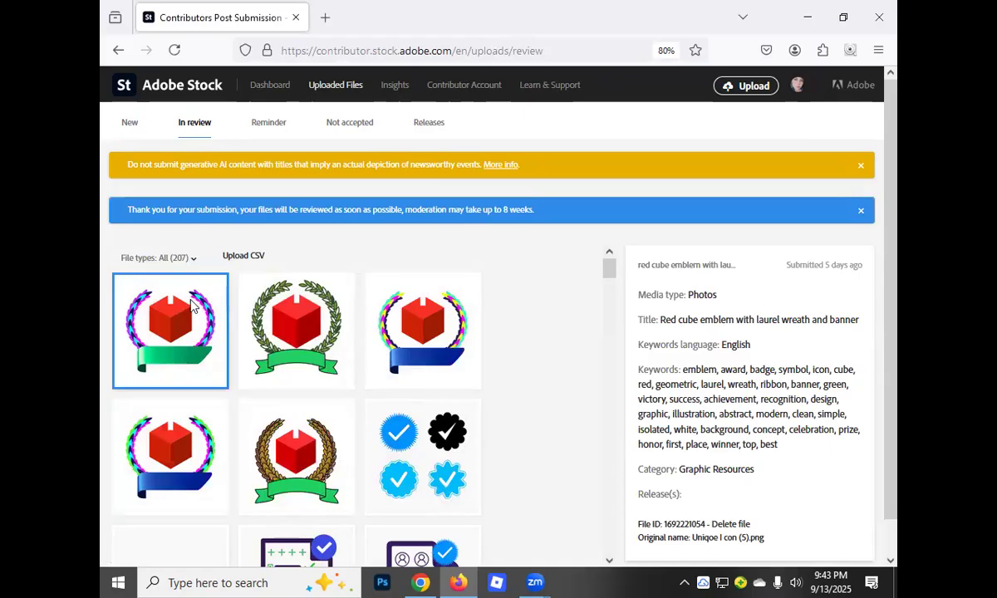
Dismiss the submission thank-you notice and the generative AI titles notice above the in-review files
scroll(266, 332, down, 3)
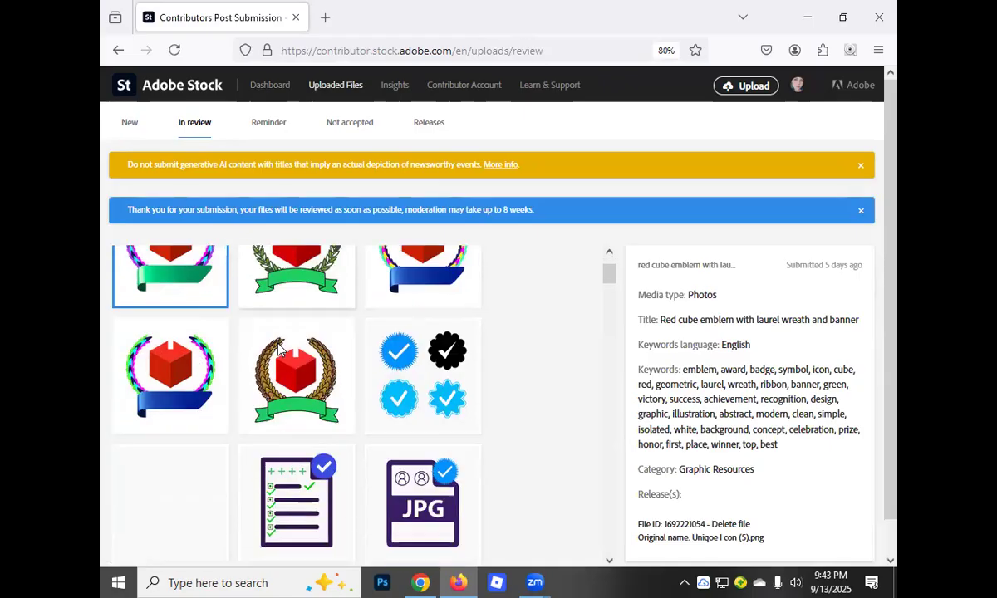
scroll(299, 345, down, 3)
scroll(327, 344, up, 2)
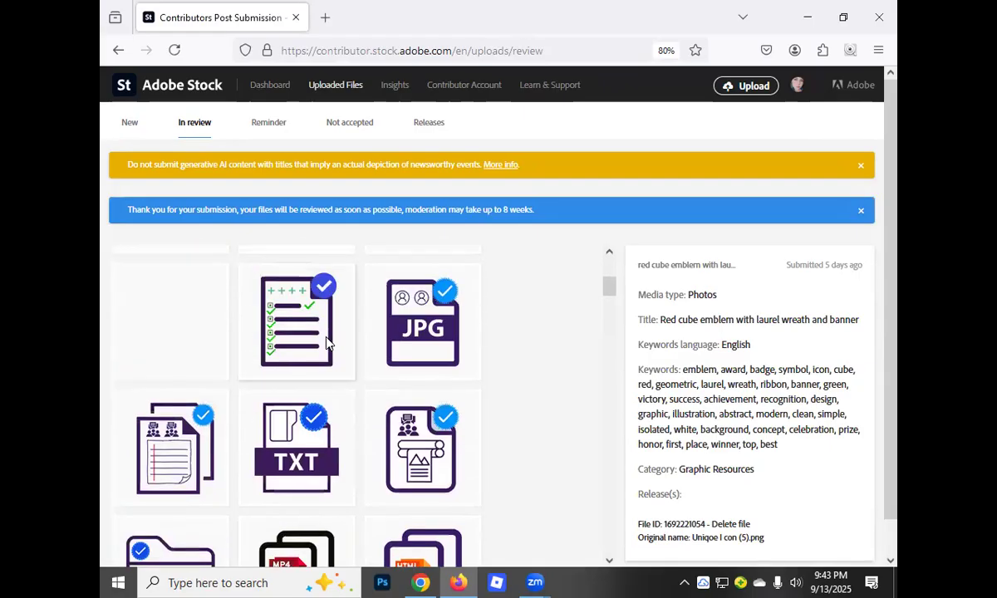
scroll(327, 343, down, 2)
scroll(326, 344, up, 3)
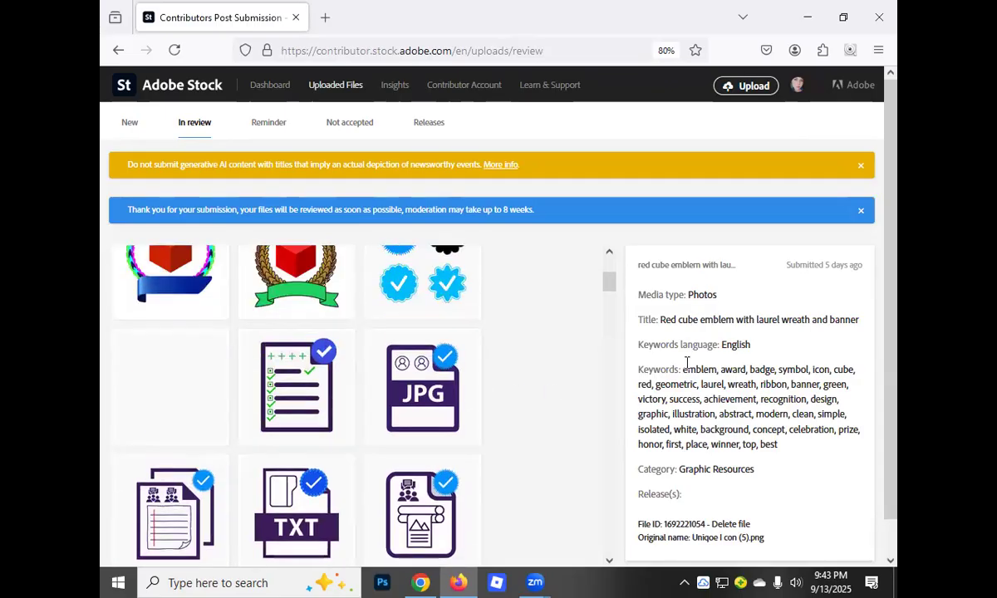
click(861, 213)
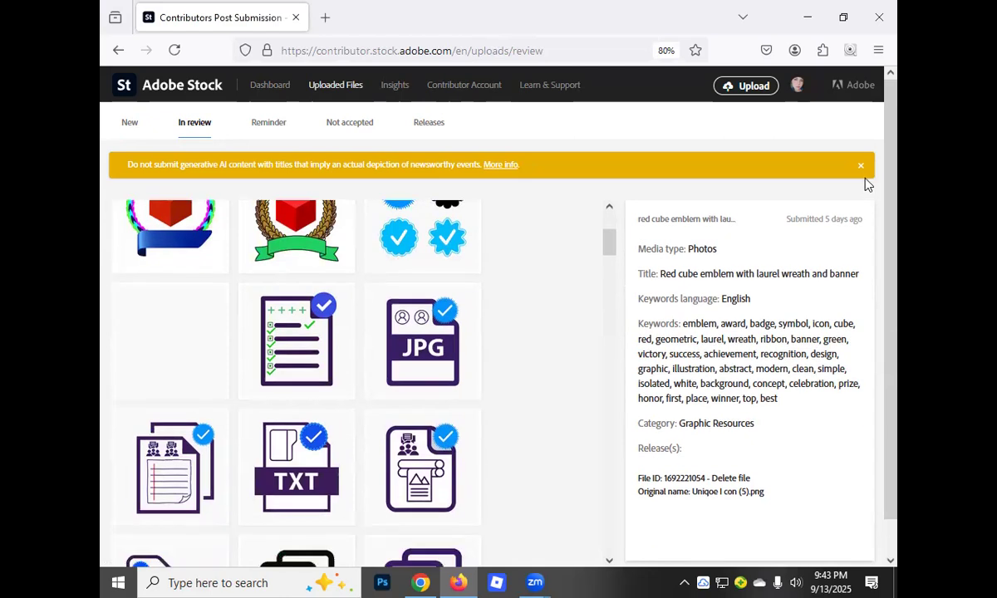
click(862, 167)
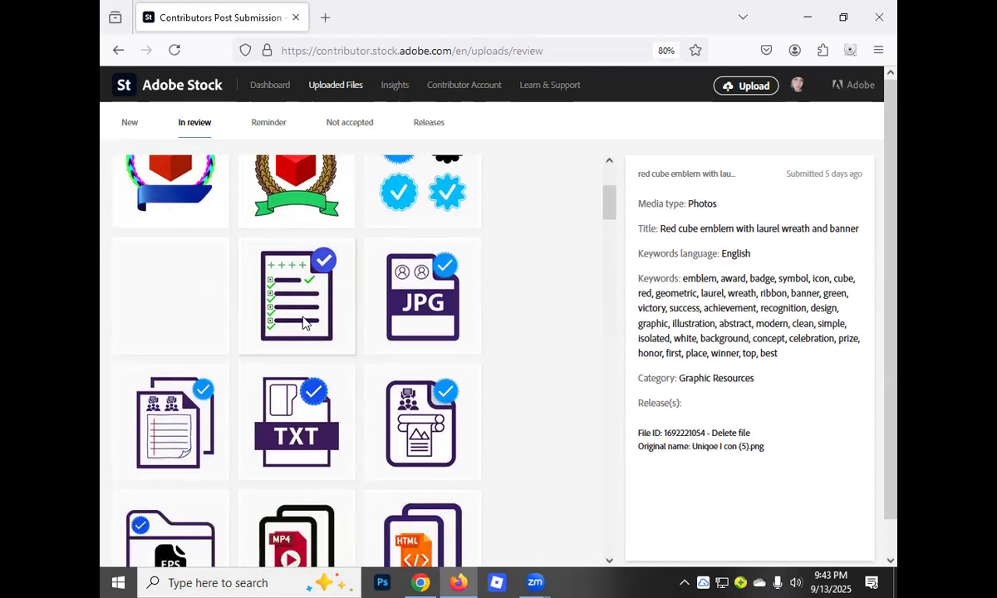
Examine the thumbnails of the submitted icons, badges and logos waiting in review
scroll(316, 311, up, 3)
scroll(336, 296, down, 3)
scroll(355, 305, up, 3)
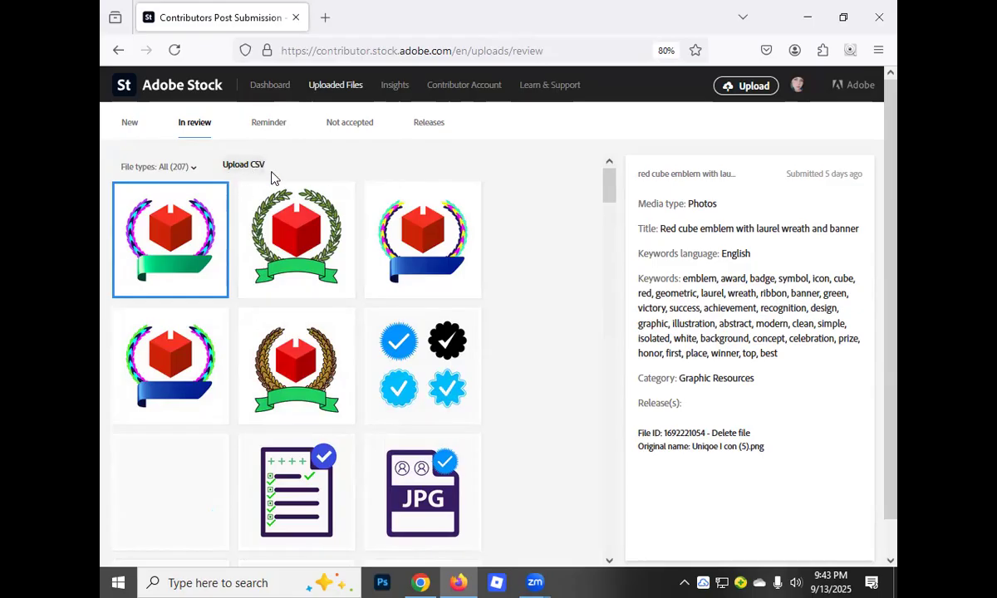
scroll(328, 285, down, 4)
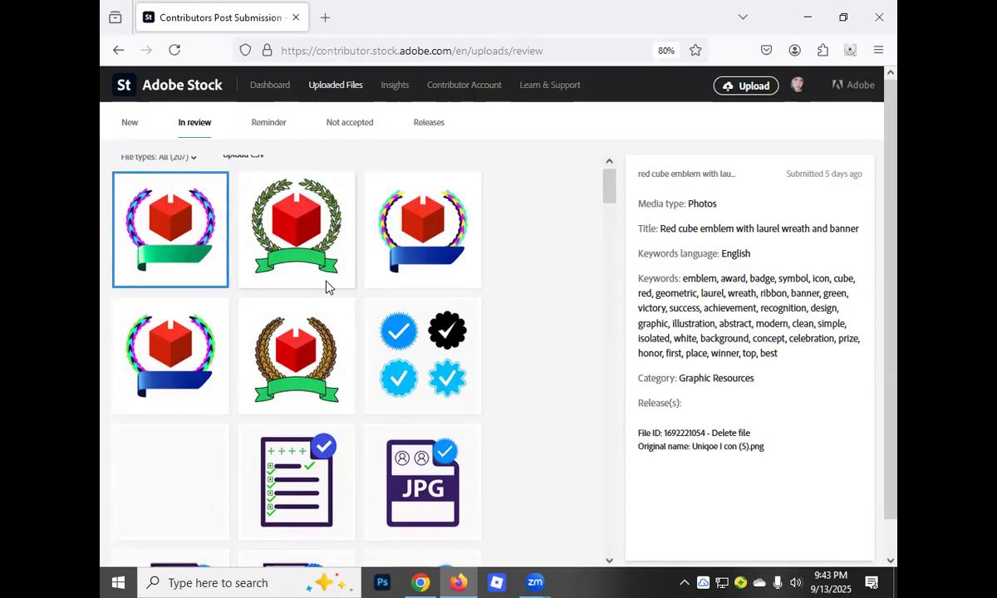
scroll(324, 306, up, 3)
scroll(317, 316, up, 1)
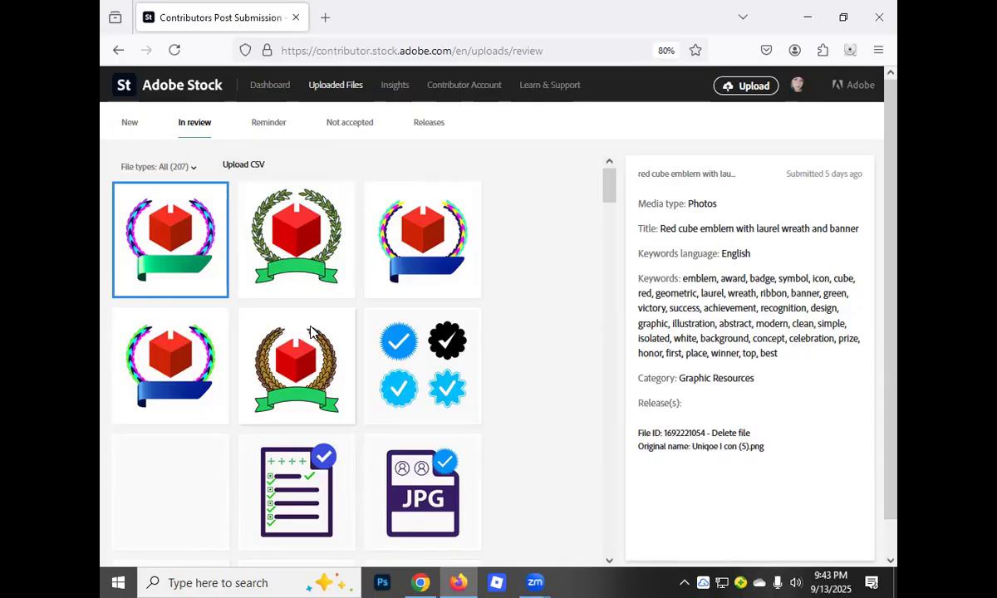
scroll(494, 298, down, 10)
scroll(490, 299, down, 8)
scroll(490, 304, down, 10)
scroll(488, 309, down, 10)
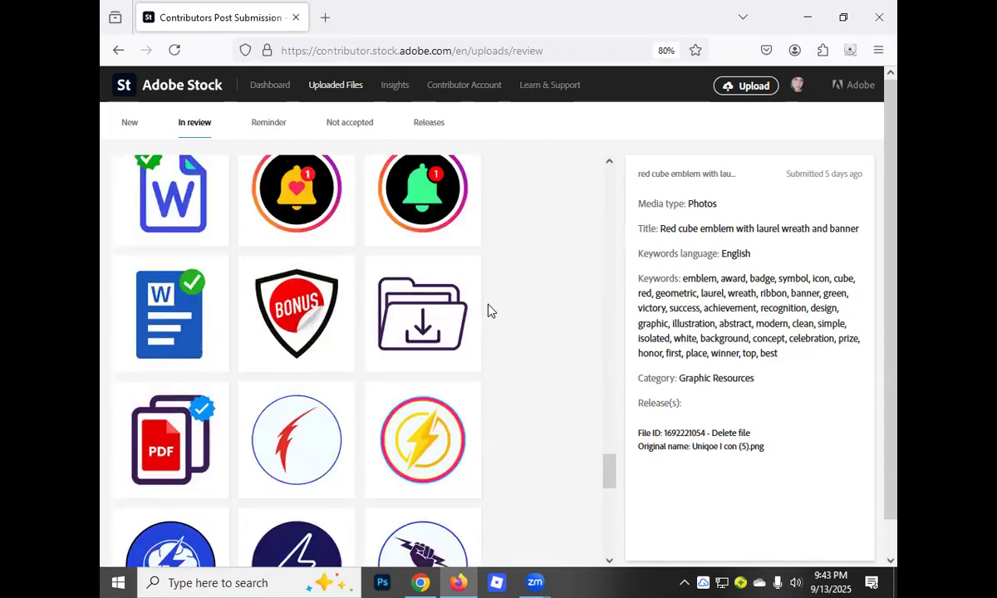
scroll(490, 306, up, 10)
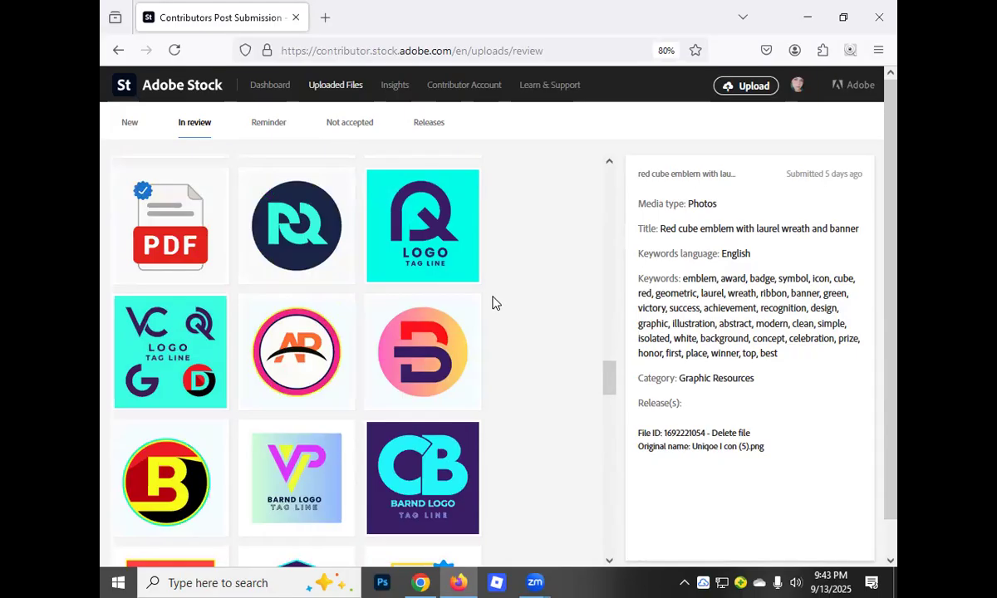
scroll(498, 297, up, 10)
scroll(514, 284, up, 10)
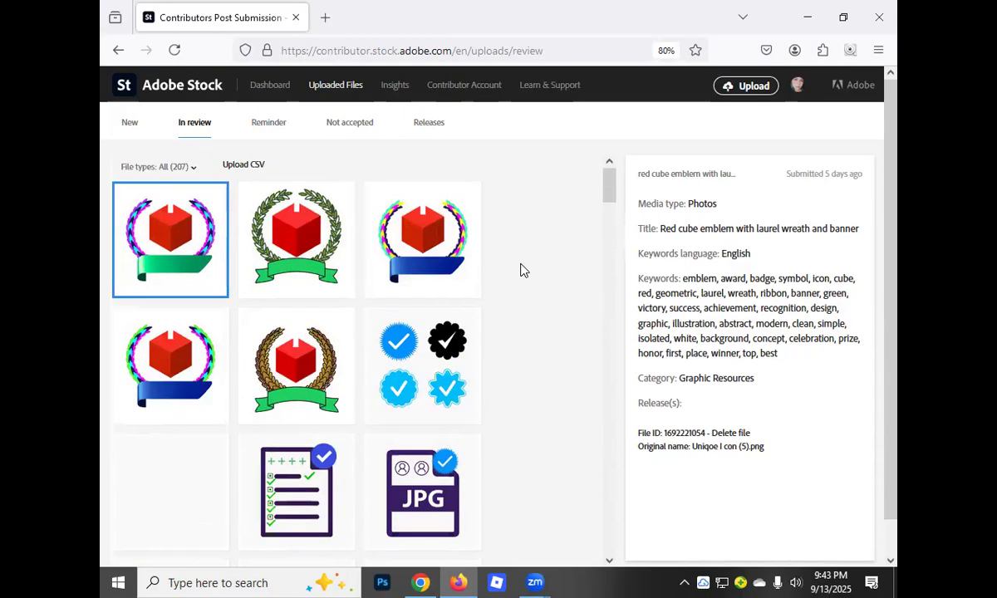
Return to the contributor dashboard and reload it to check the current downloads and earnings
click(268, 87)
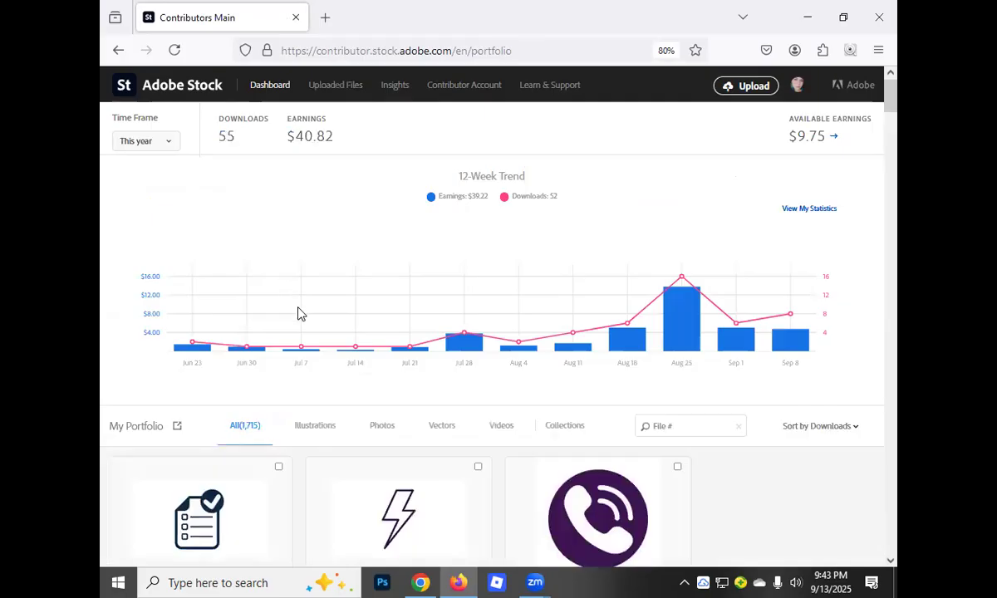
click(172, 53)
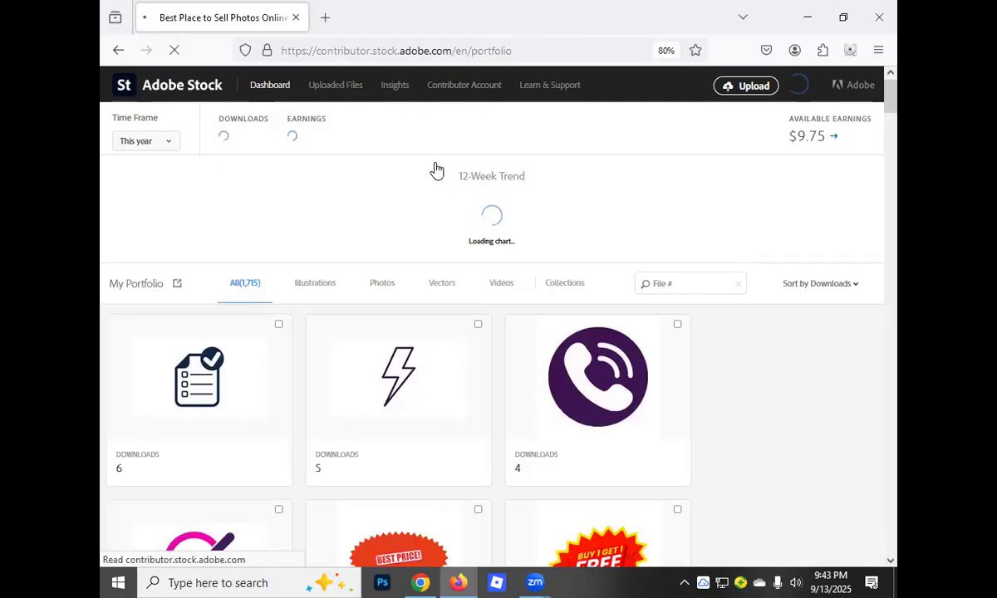
scroll(553, 319, down, 6)
scroll(499, 232, up, 2)
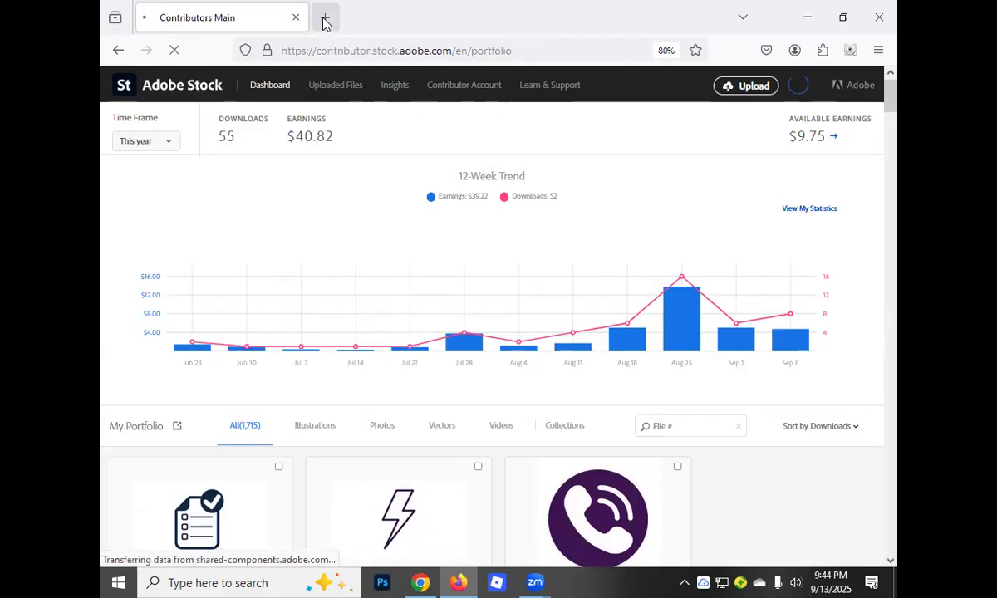
Examine the recent top sellers for photos in the contributor insights and open the Stock 4 You profile
click(390, 91)
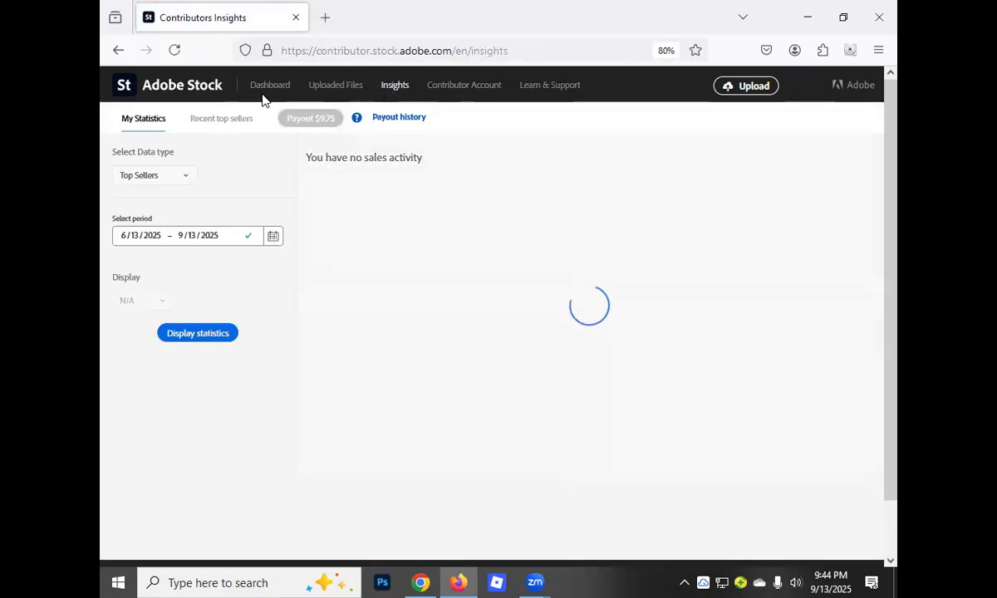
click(221, 120)
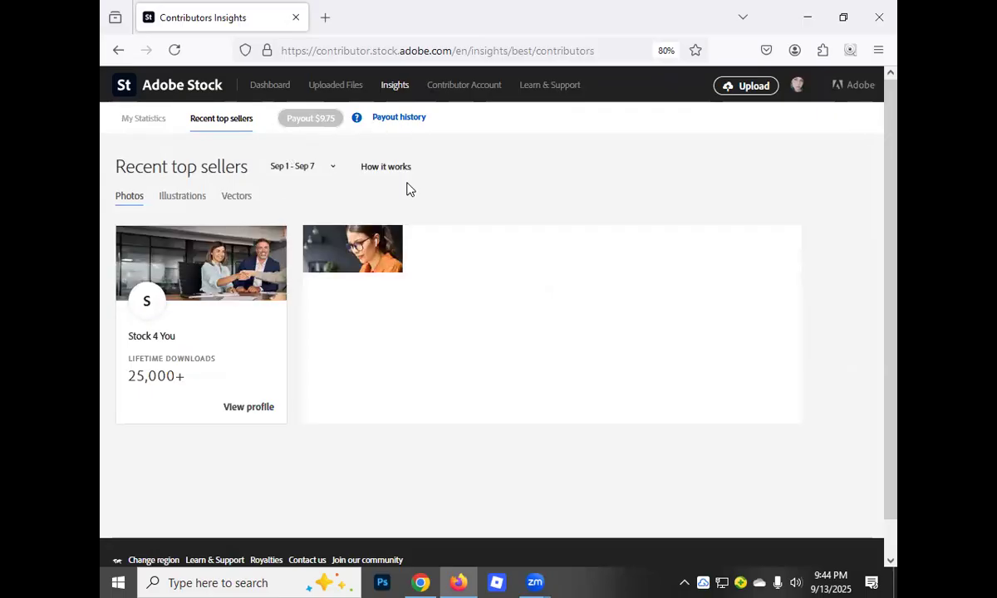
scroll(205, 323, down, 1)
scroll(209, 319, up, 1)
scroll(214, 315, down, 1)
scroll(214, 314, up, 1)
scroll(223, 332, down, 1)
scroll(251, 332, up, 1)
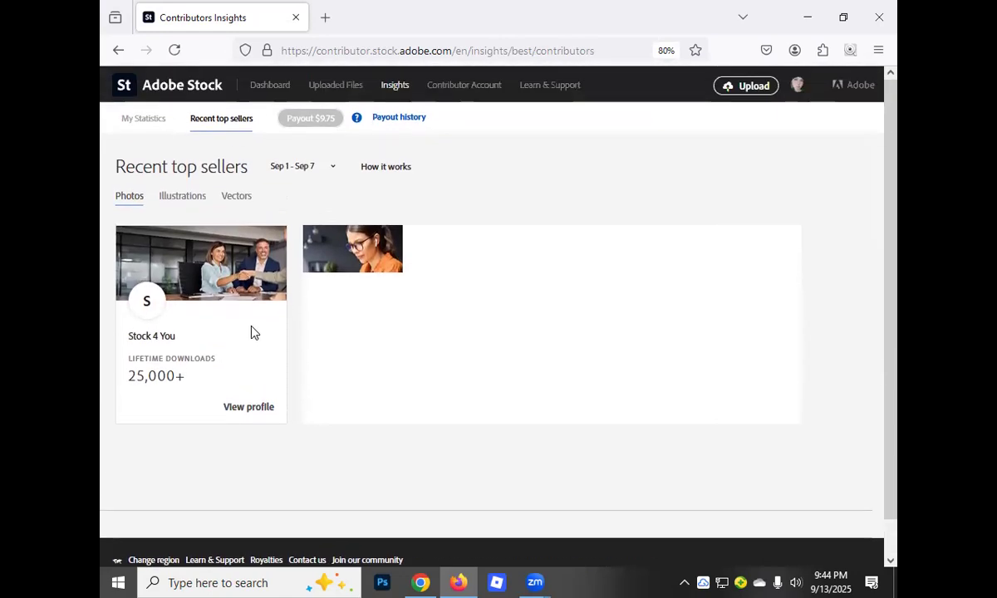
scroll(358, 303, down, 1)
scroll(391, 300, up, 1)
scroll(278, 341, down, 1)
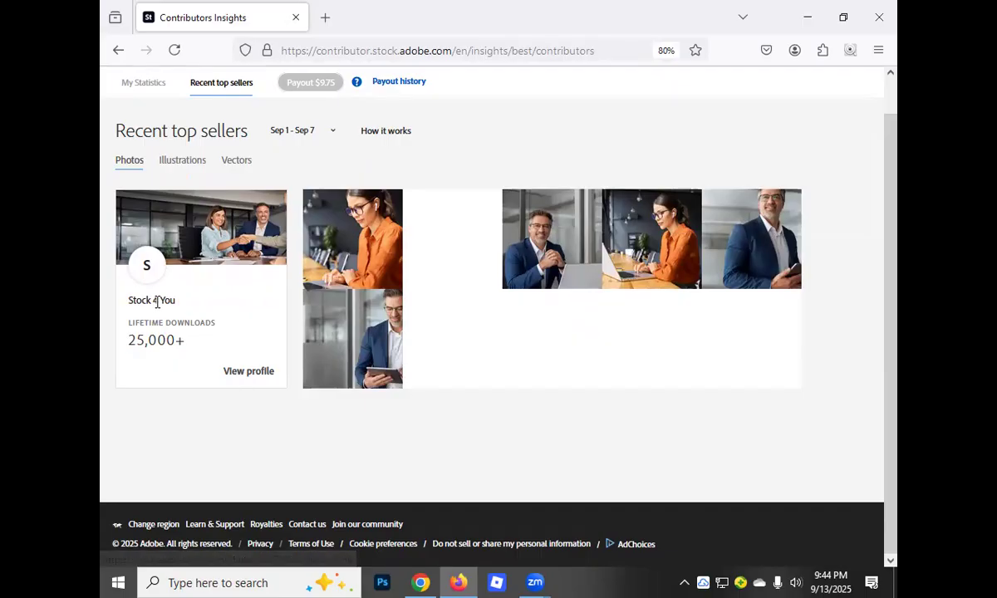
click(250, 379)
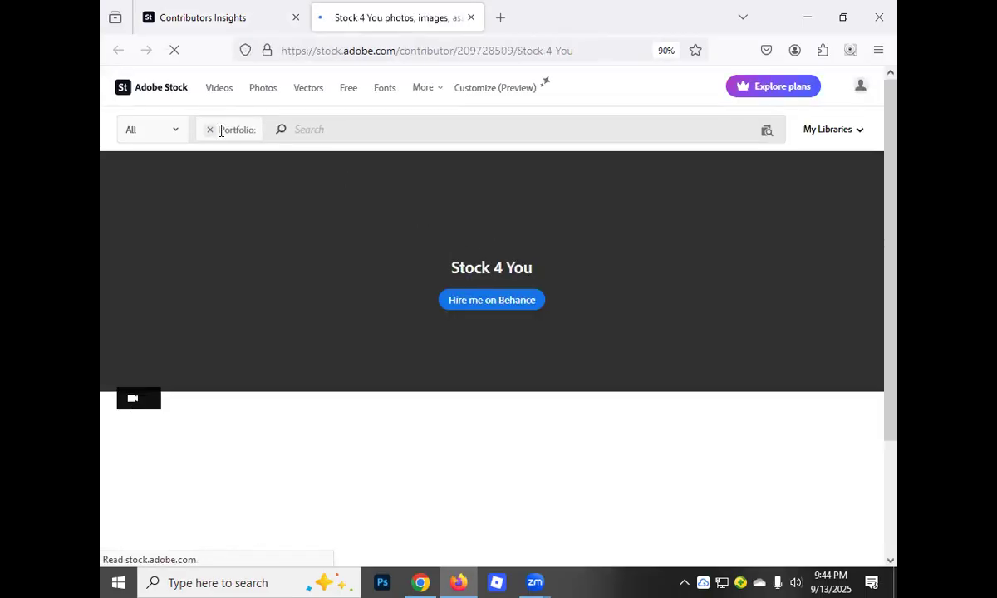
Go to the Adobe Stock home page and search all assets for the recent term "background"
click(143, 90)
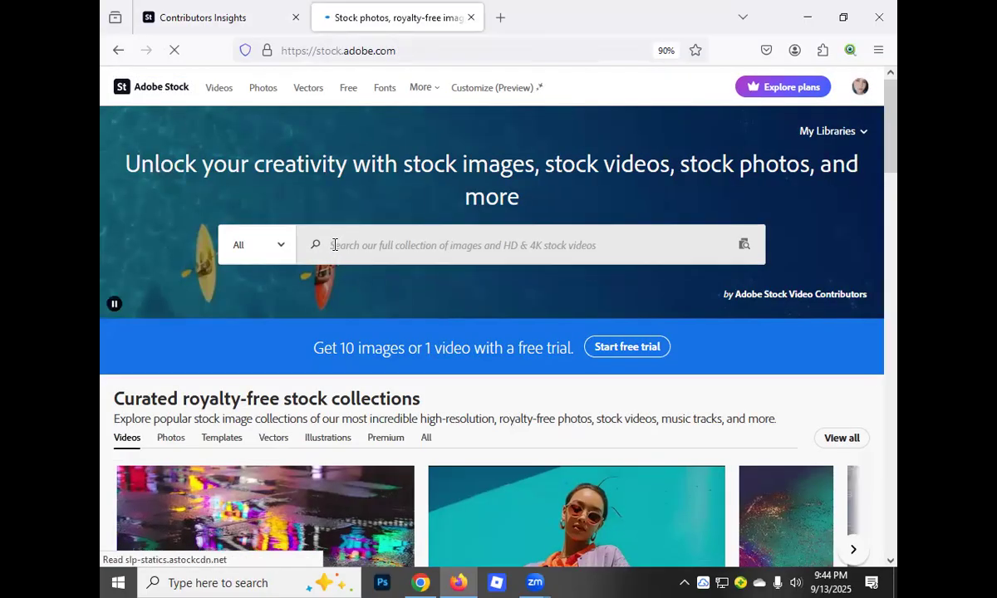
click(333, 245)
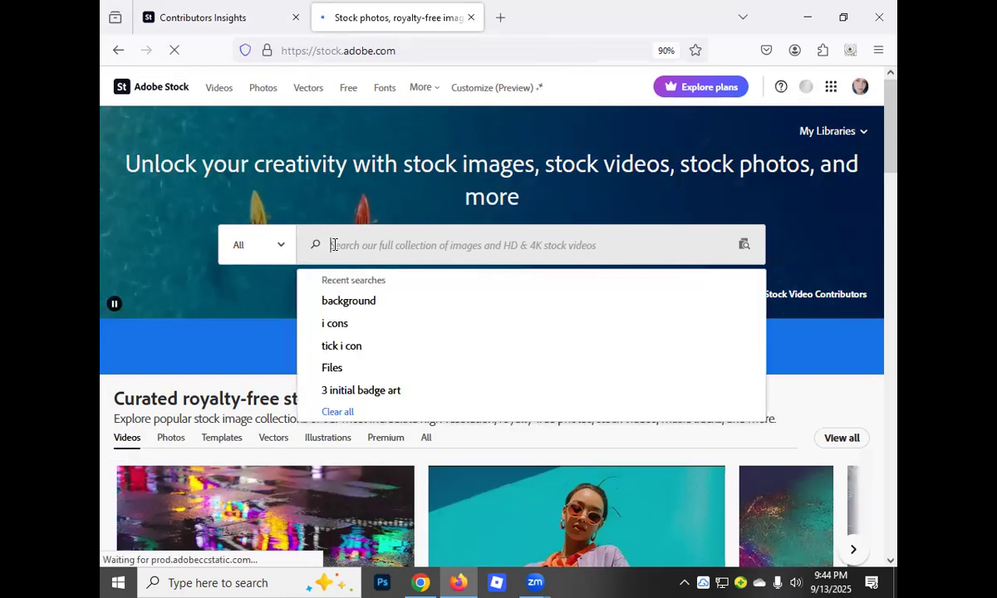
click(350, 309)
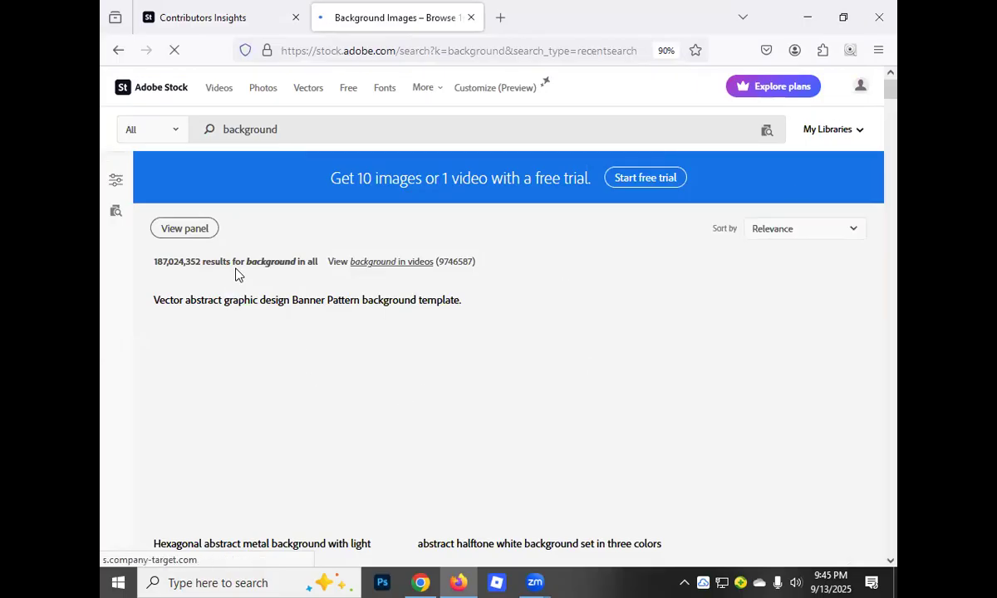
Browse the background search results to examine which kinds of images are offered
scroll(362, 304, down, 3)
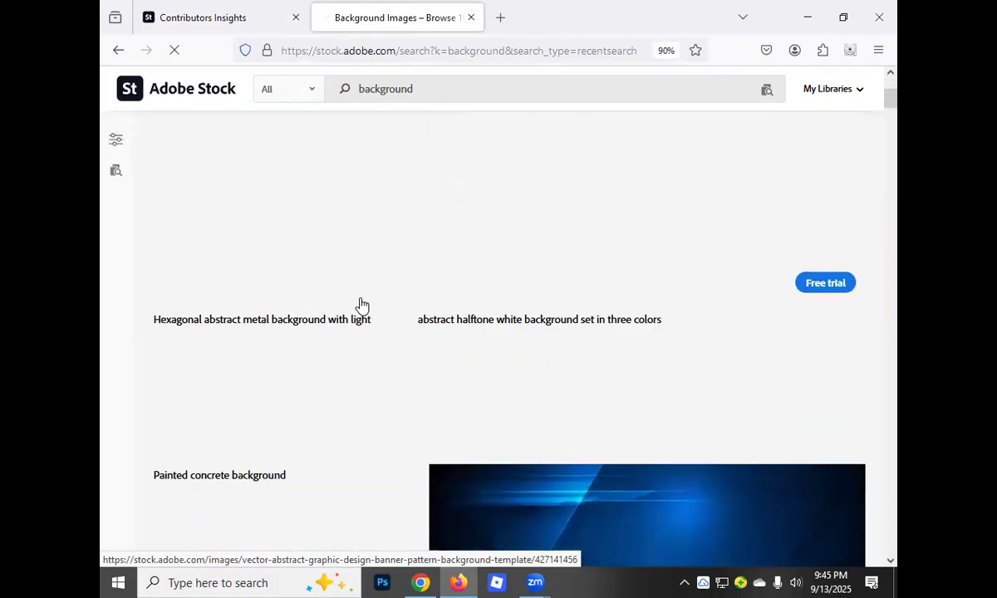
scroll(287, 318, up, 3)
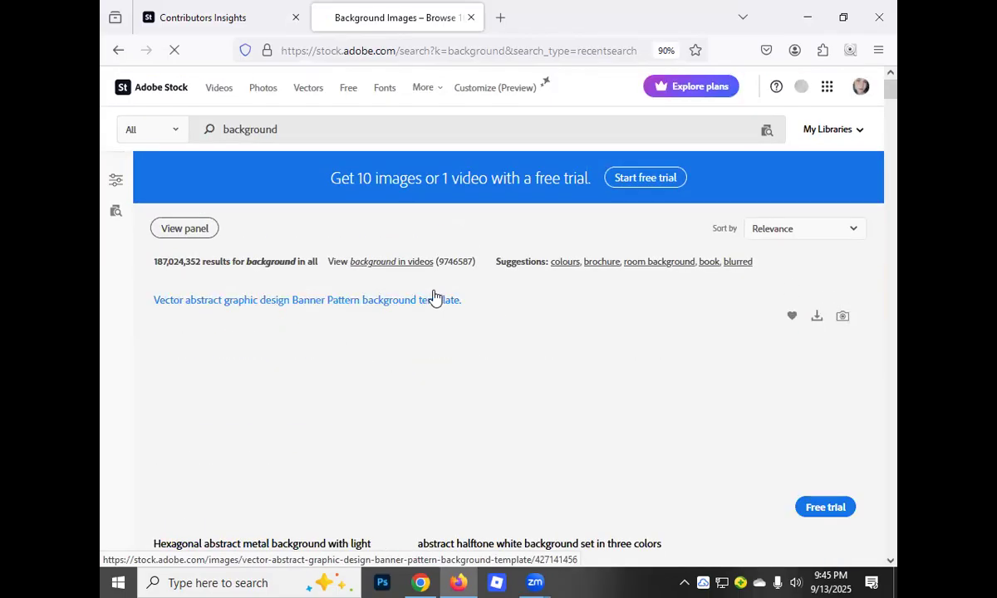
scroll(438, 295, down, 3)
scroll(439, 287, up, 3)
scroll(357, 303, down, 2)
scroll(610, 254, down, 3)
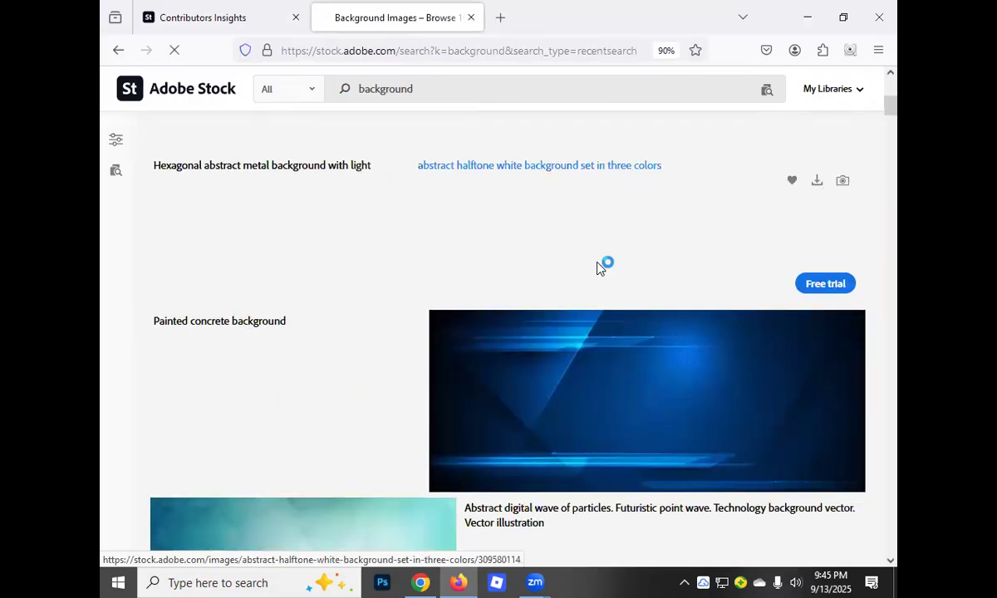
scroll(601, 267, down, 4)
scroll(567, 278, down, 4)
scroll(553, 284, down, 5)
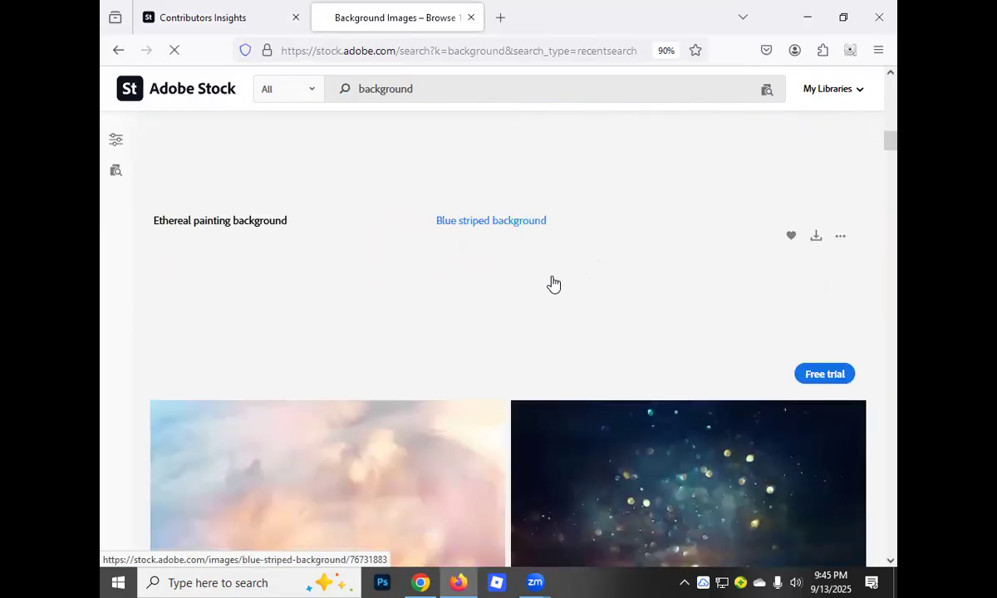
scroll(554, 284, down, 5)
scroll(553, 284, down, 5)
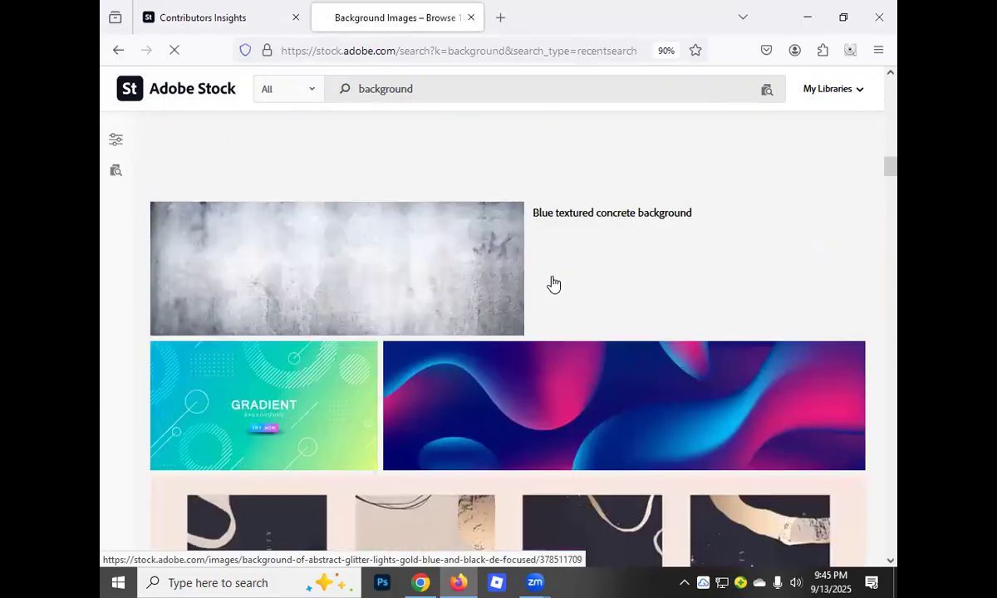
scroll(553, 284, down, 5)
scroll(554, 284, down, 5)
scroll(553, 284, down, 5)
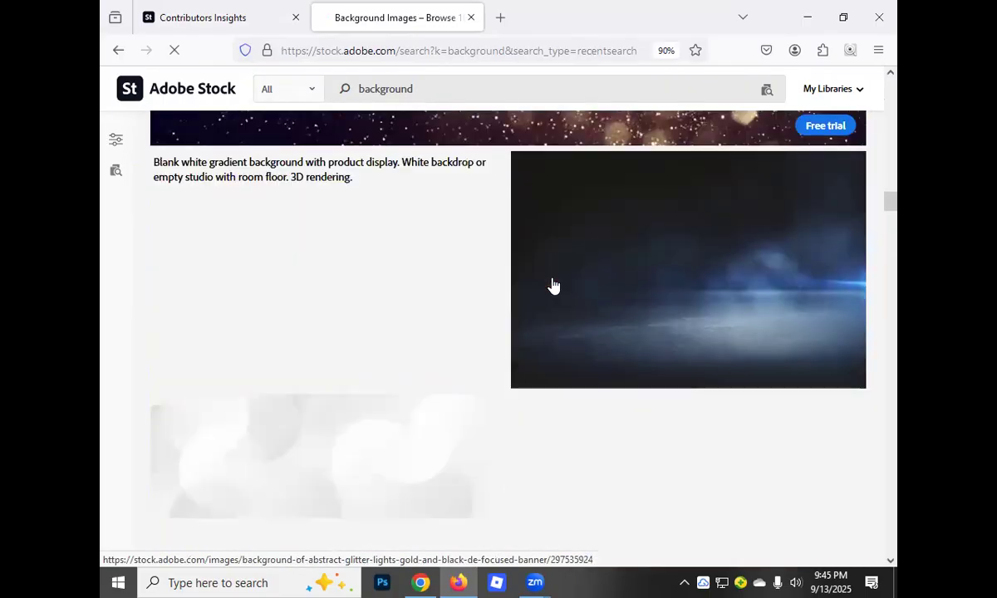
scroll(553, 285, down, 5)
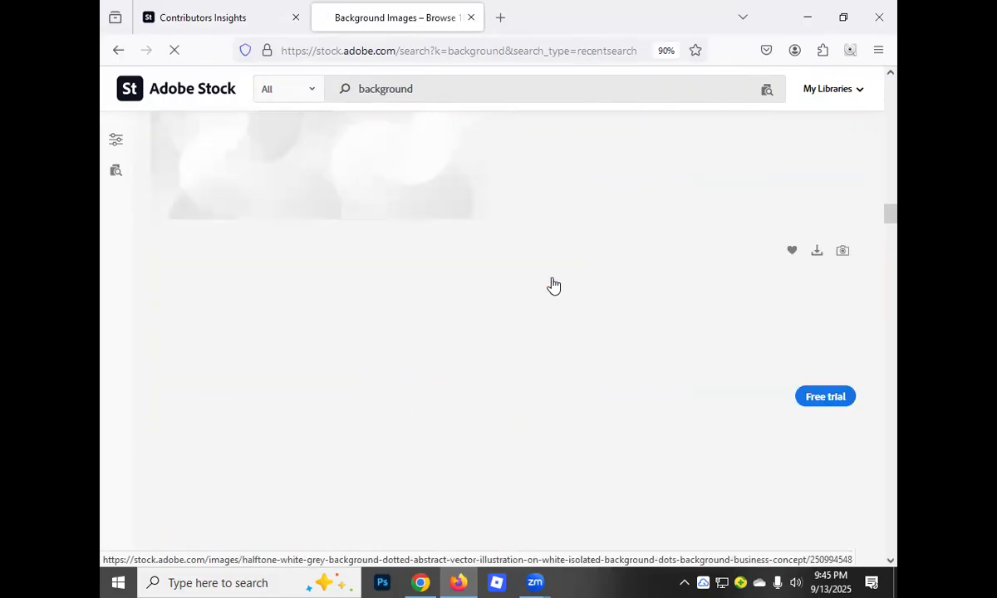
scroll(554, 285, down, 5)
scroll(553, 285, down, 5)
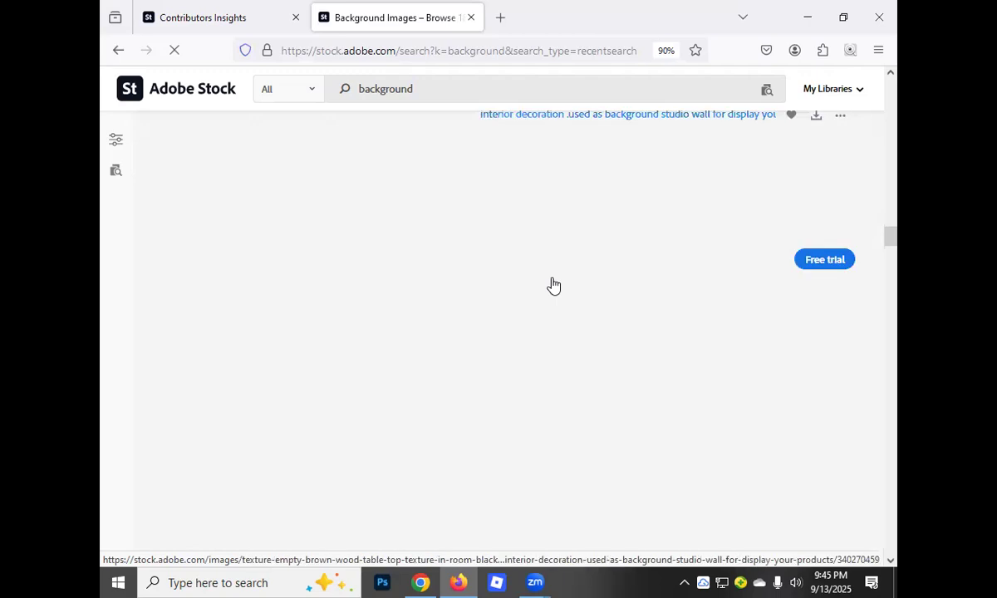
scroll(553, 285, up, 1)
scroll(553, 285, down, 5)
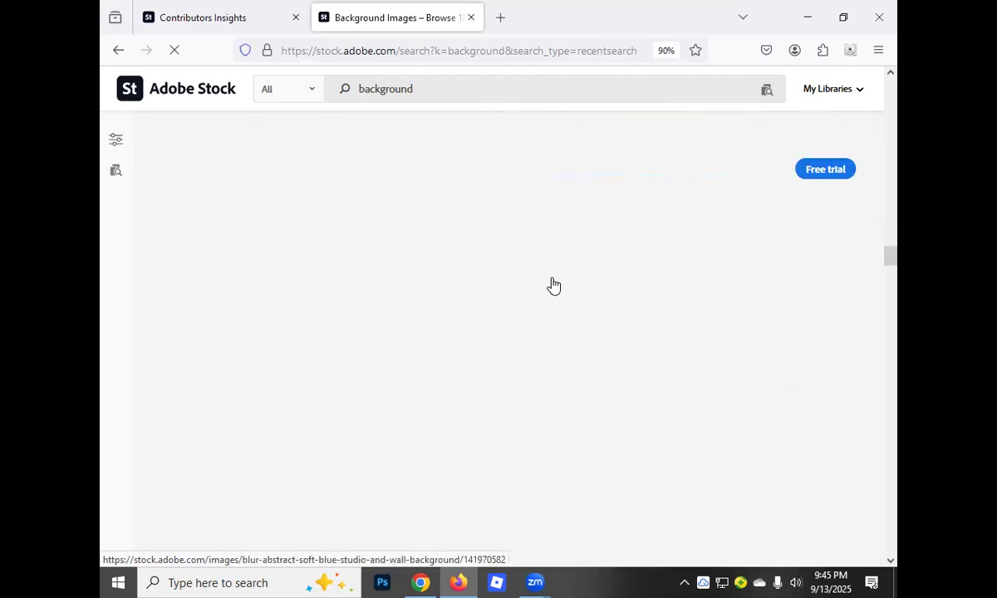
Look further down the background search results for more image ideas, and close the results page
scroll(552, 284, down, 3)
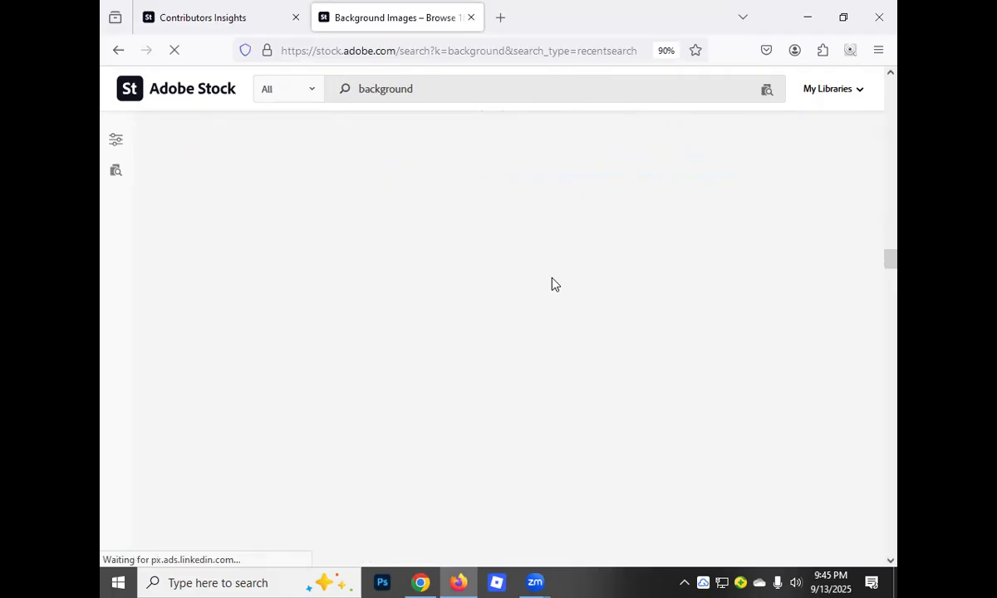
scroll(553, 286, down, 3)
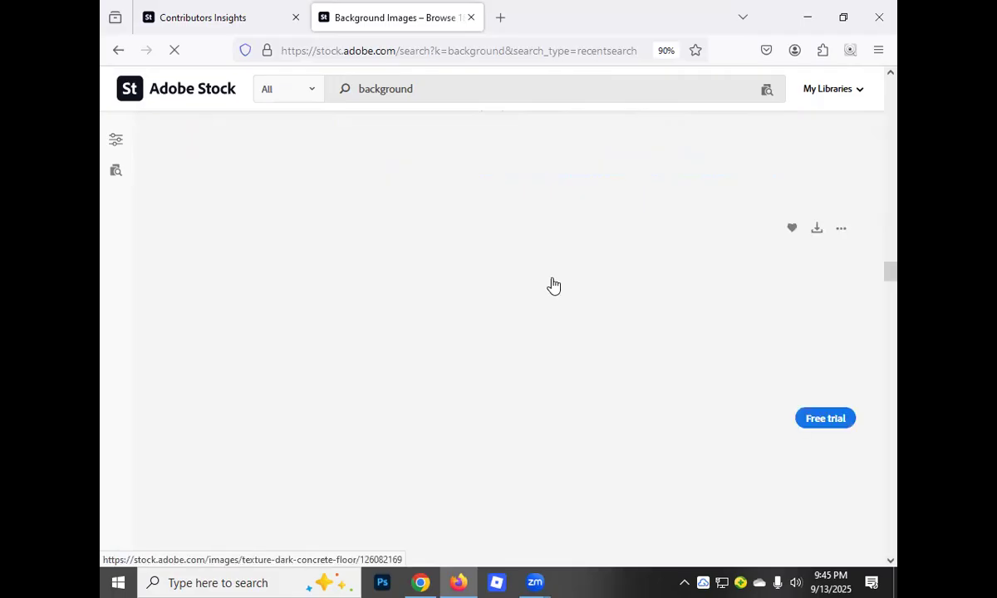
scroll(553, 285, down, 1)
scroll(553, 284, up, 3)
scroll(553, 284, down, 3)
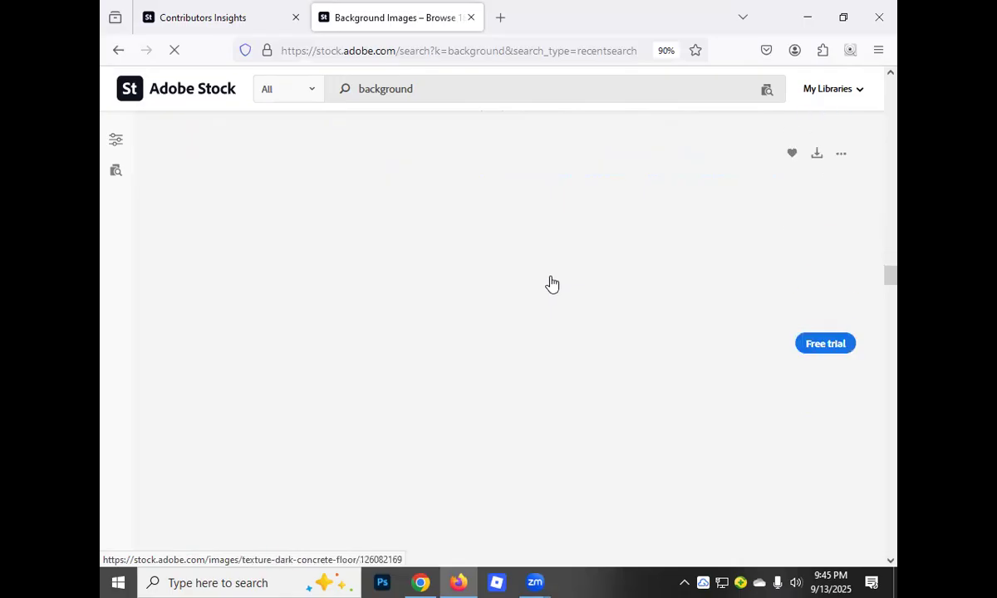
scroll(547, 286, down, 5)
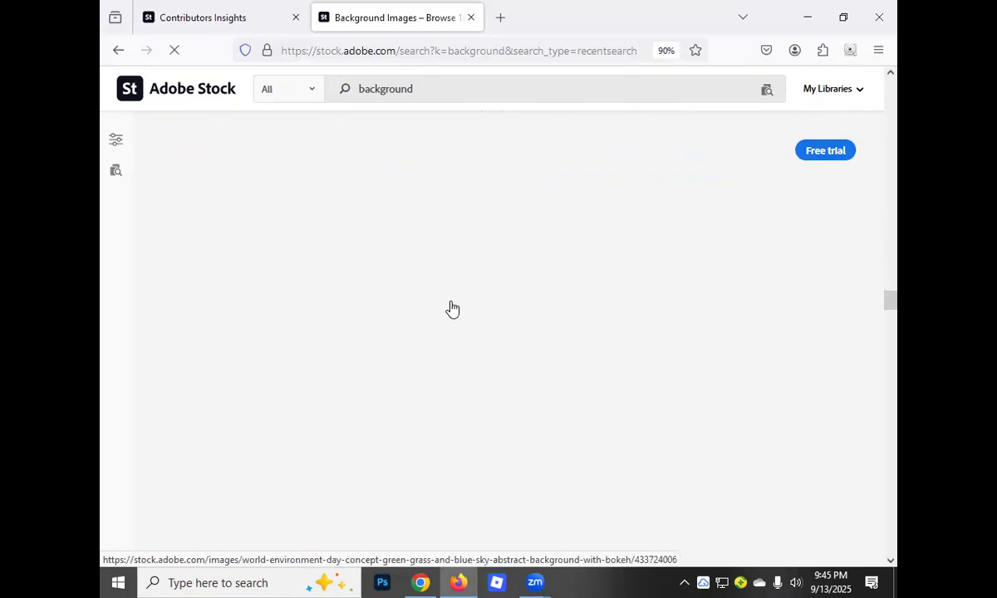
scroll(478, 302, down, 5)
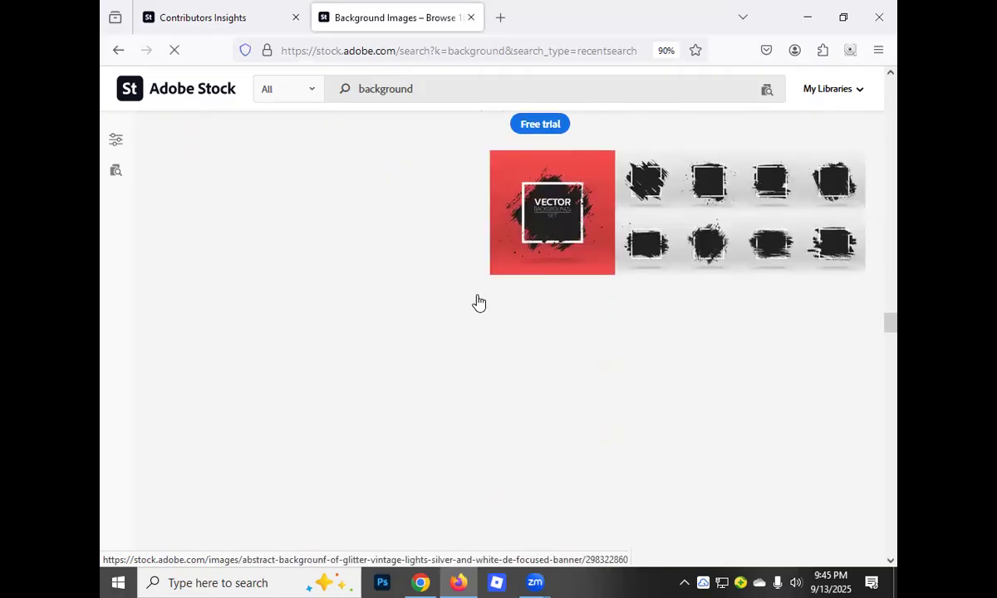
scroll(480, 297, down, 2)
scroll(479, 309, down, 3)
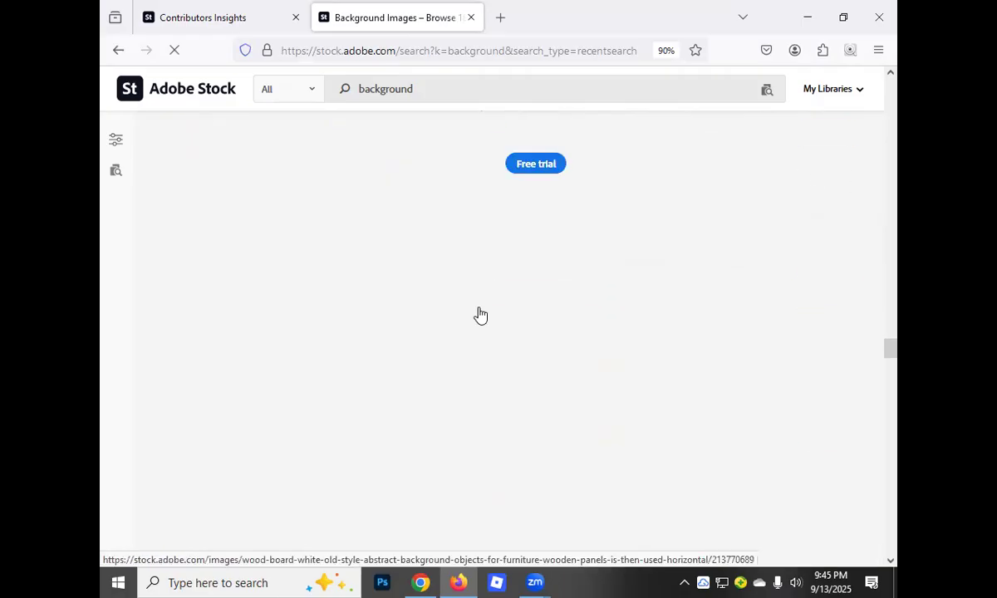
scroll(503, 316, down, 2)
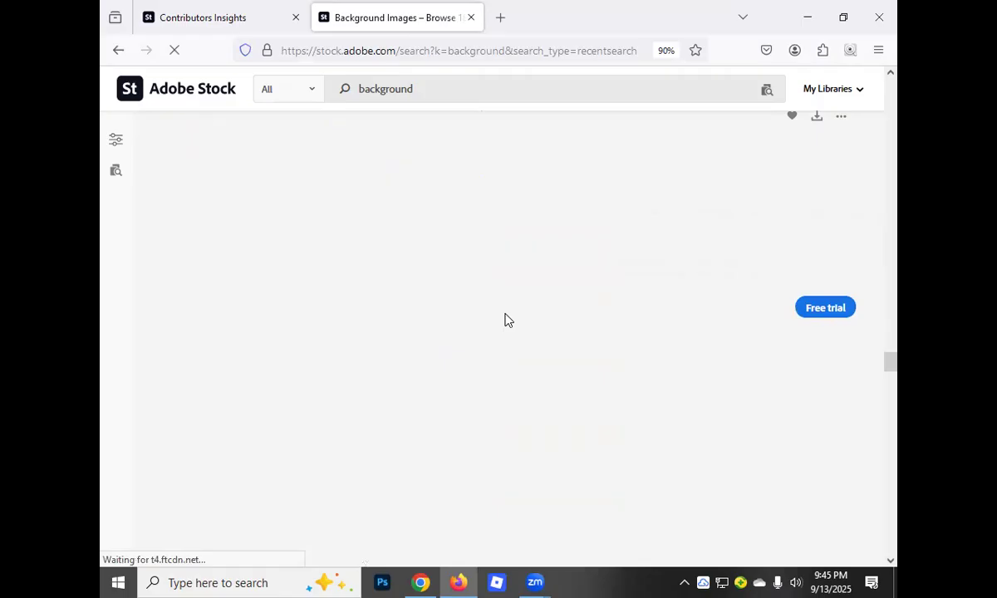
scroll(502, 319, down, 2)
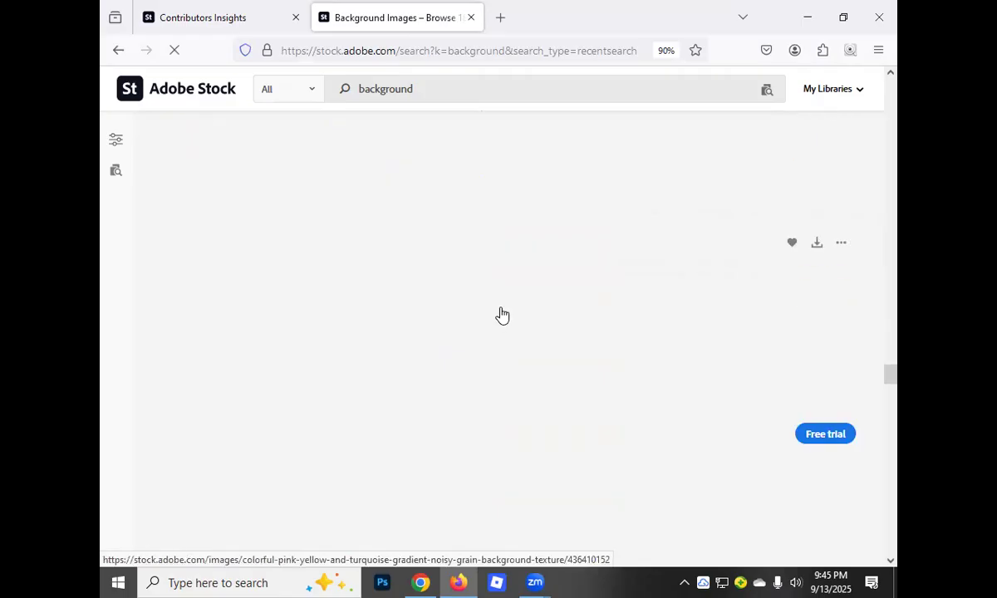
scroll(503, 316, up, 2)
scroll(503, 314, down, 2)
scroll(465, 357, down, 2)
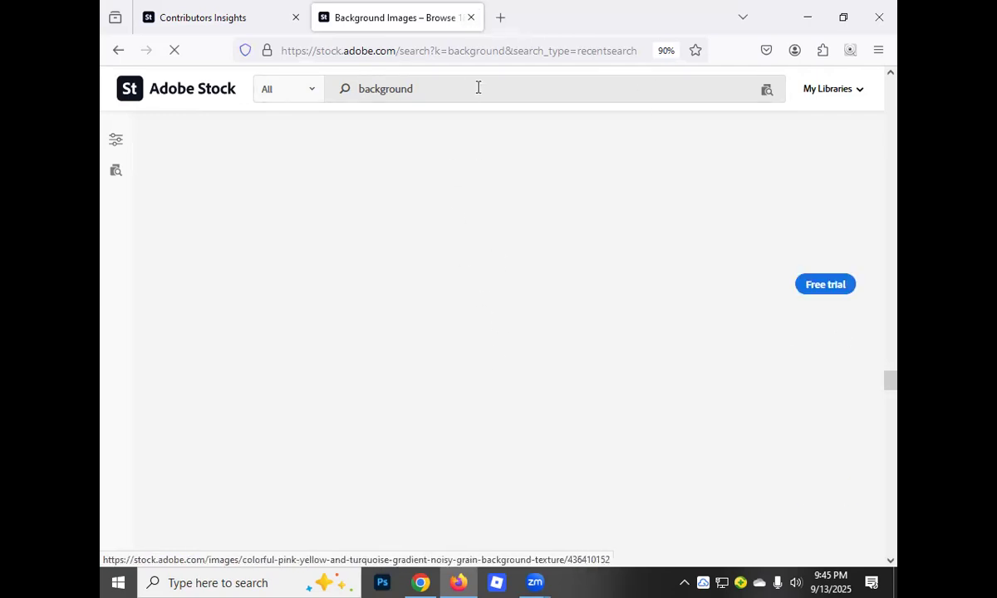
click(470, 17)
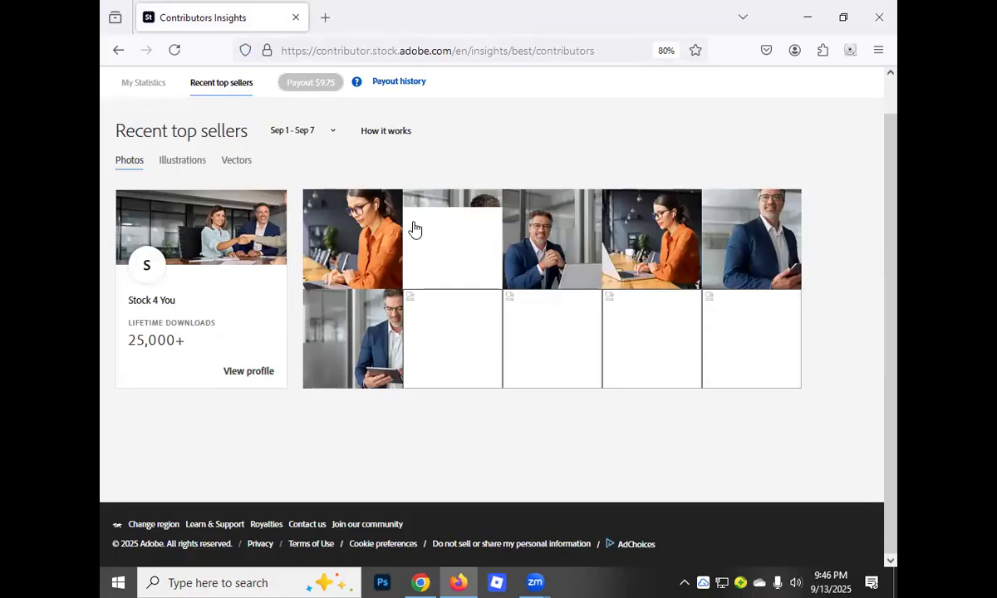
Switch to Chrome and open the bookmarked Leonardo.Ai Image Creation page in a new tab
key(alt+Tab)
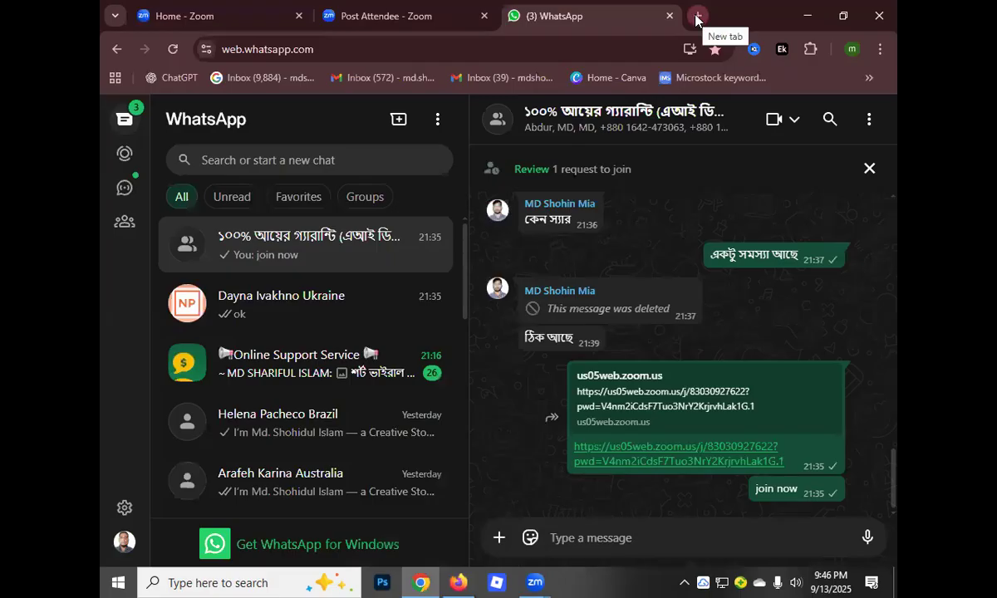
click(697, 16)
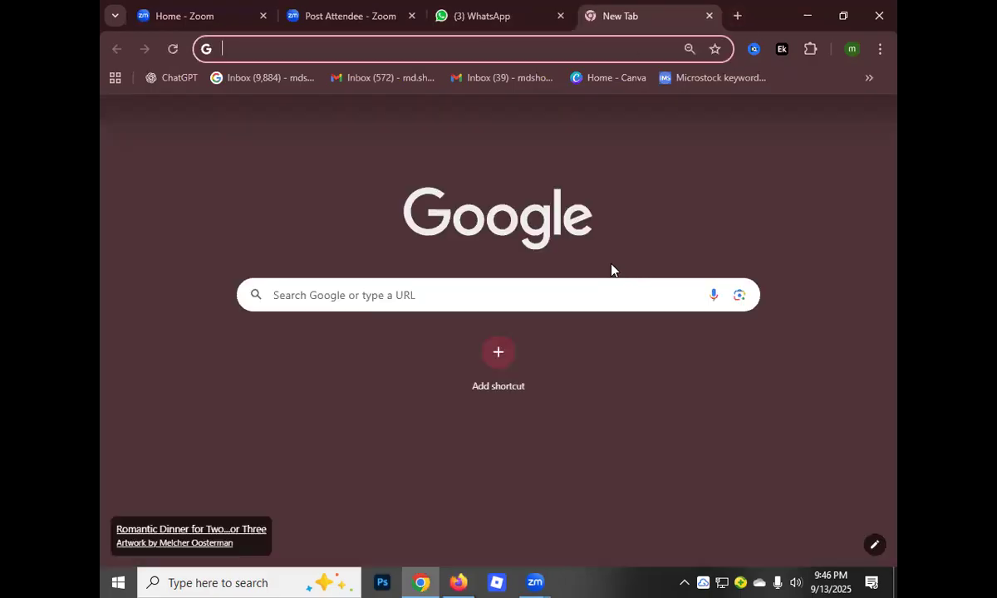
click(709, 16)
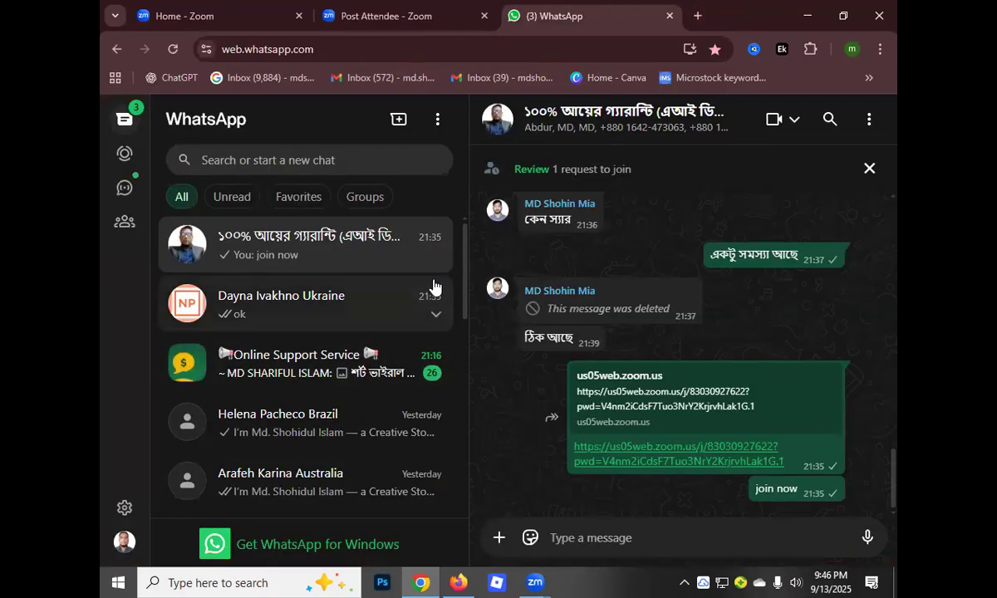
click(698, 16)
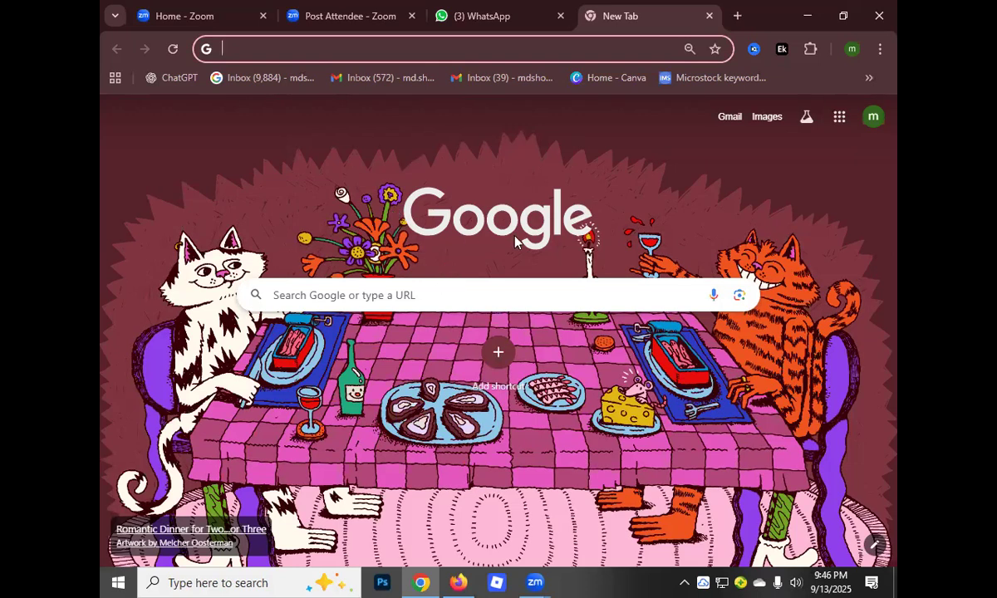
click(868, 81)
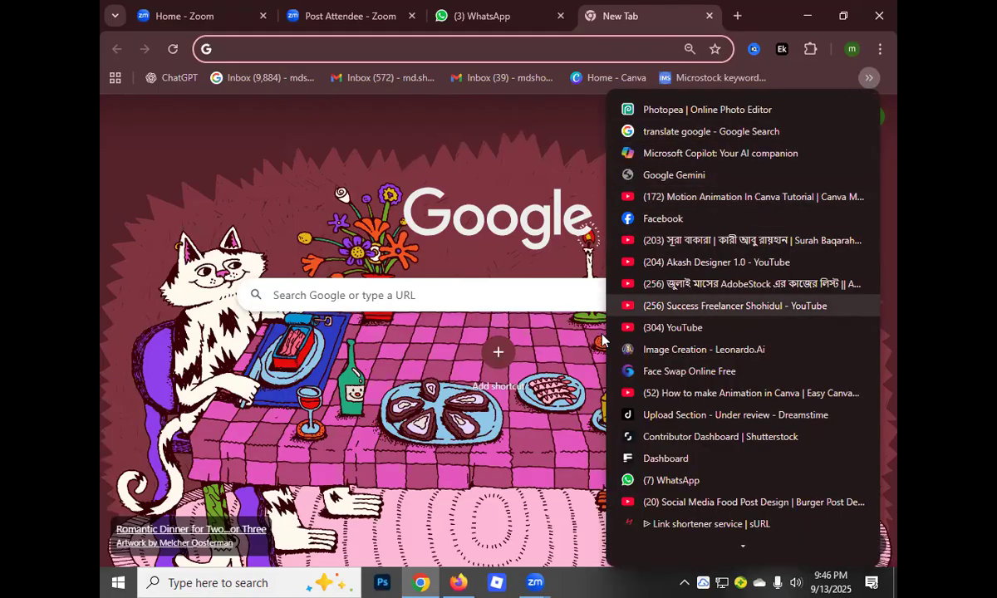
click(655, 351)
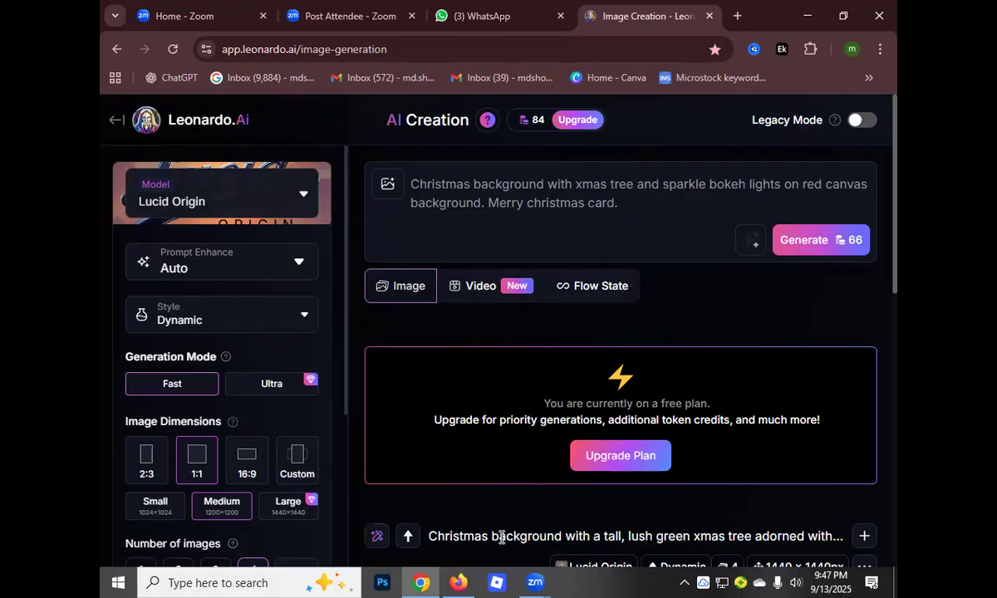
Switch to Firefox and review the recent top-selling photos of Sep 1 - Sep 7 in the contributor insights
click(459, 582)
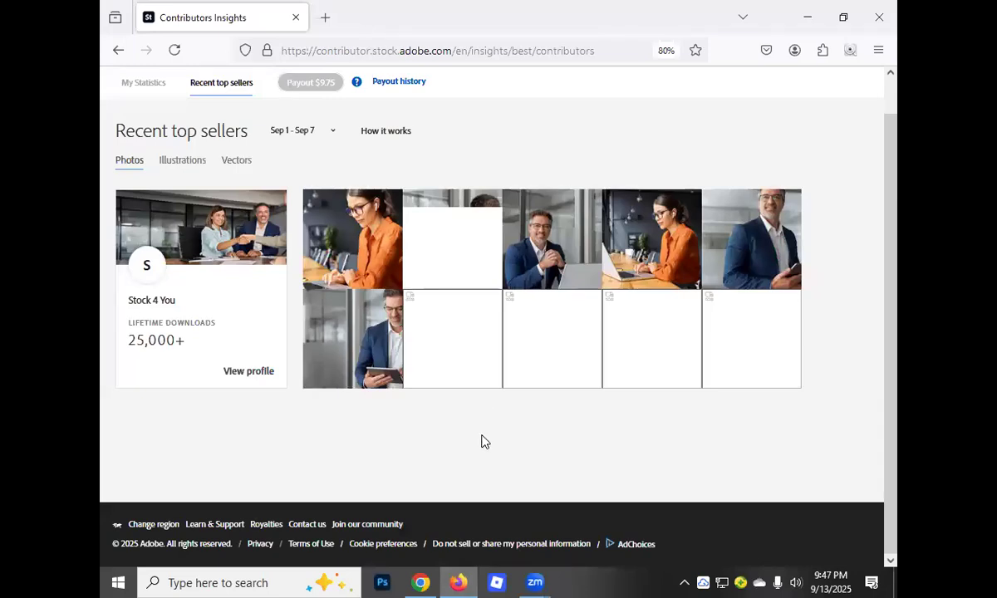
scroll(266, 400, up, 1)
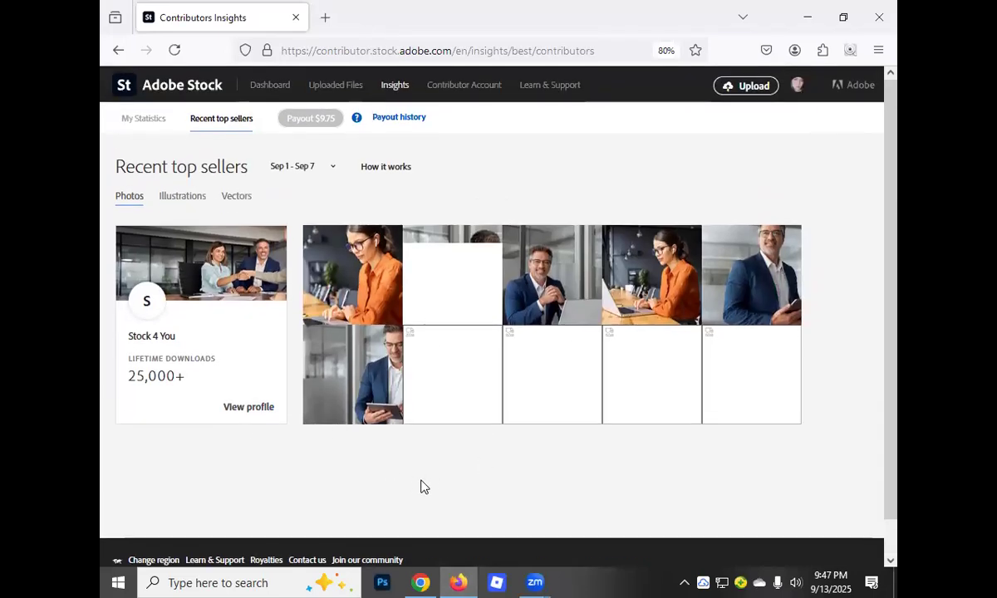
scroll(411, 415, down, 1)
scroll(404, 392, up, 1)
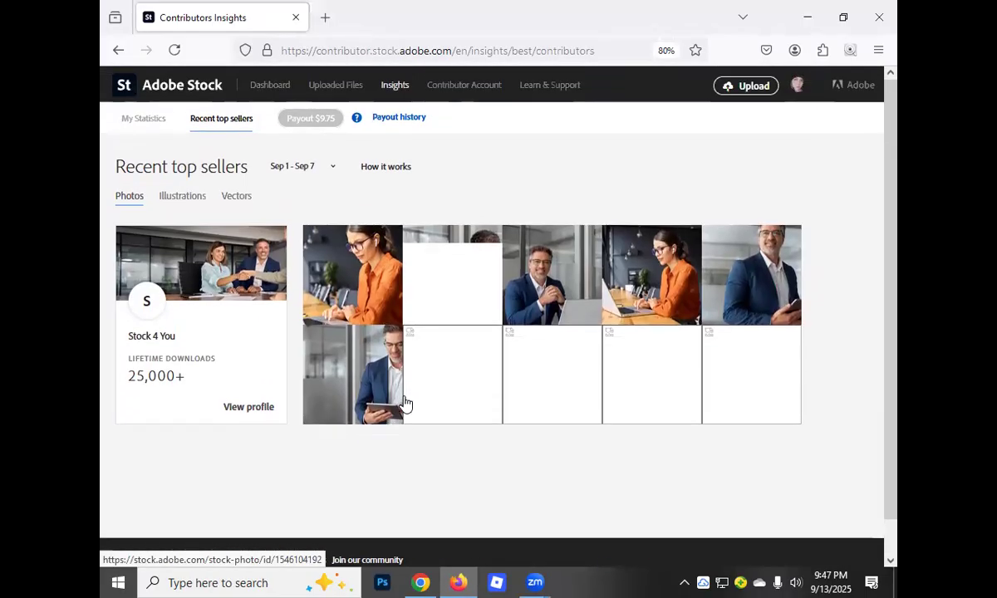
Switch to Chrome and generate images in Leonardo.Ai from the existing prompt for a Christmas background with xmas tree and bokeh lights
click(422, 580)
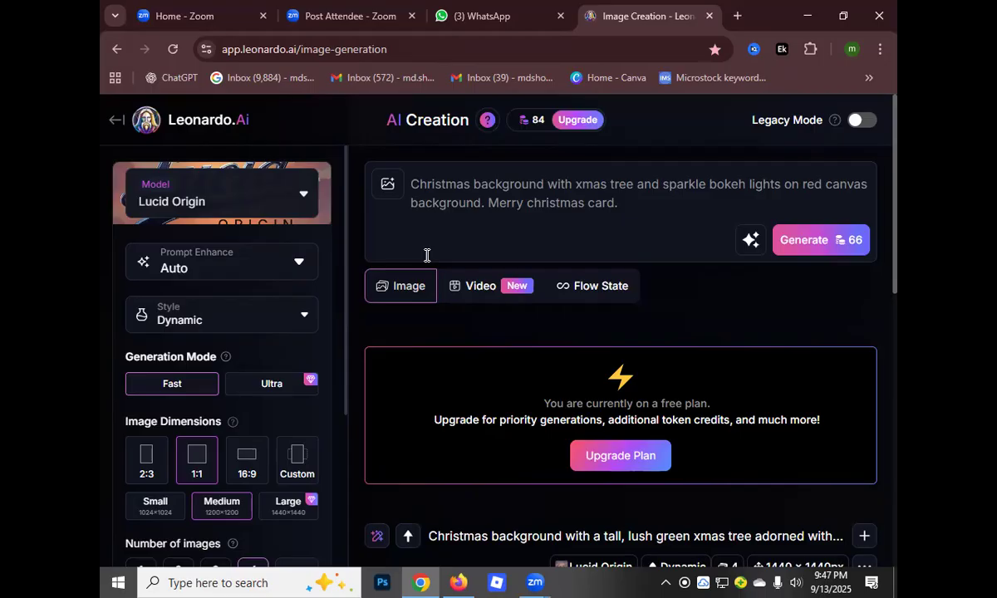
click(413, 185)
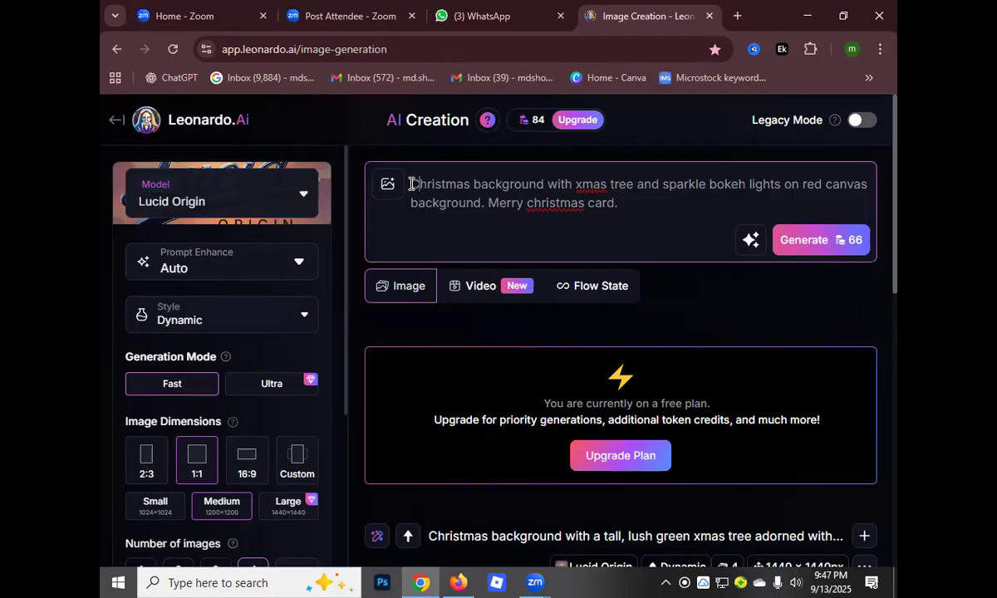
drag(411, 183, 625, 205)
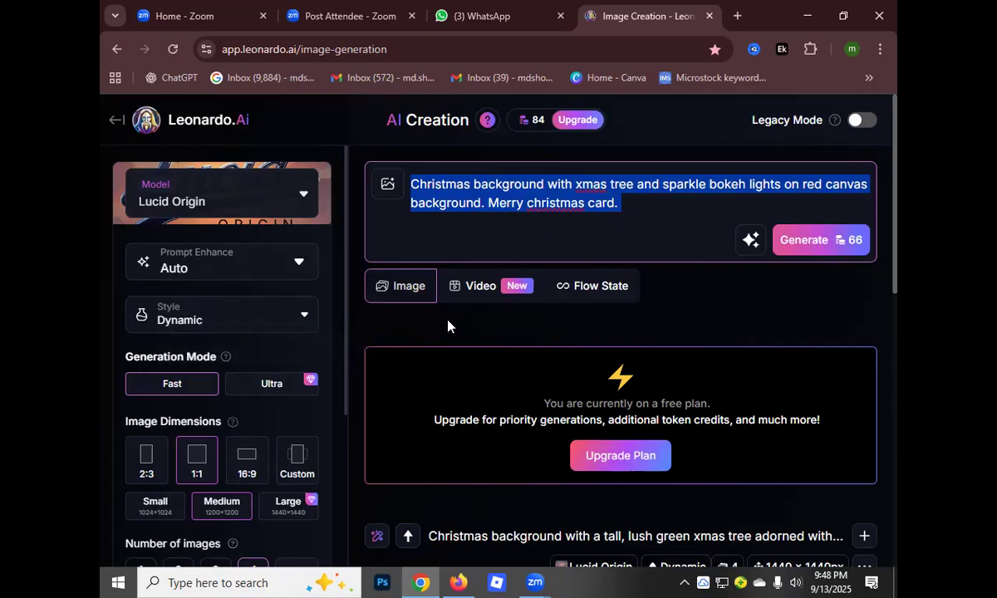
click(804, 242)
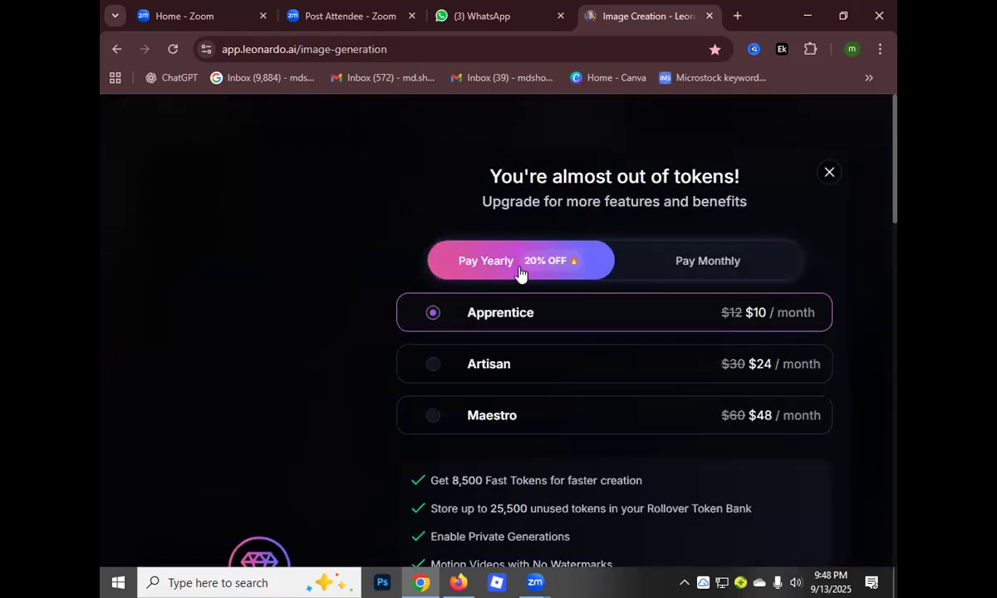
Review the yearly Apprentice, Artisan and Maestro upgrade plans and dismiss the offer
scroll(521, 278, down, 2)
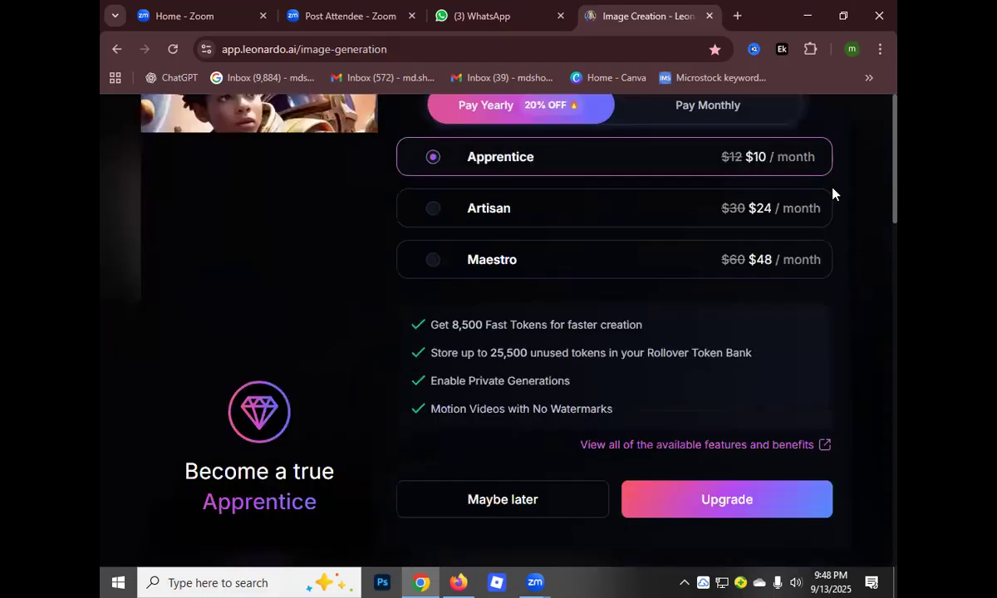
scroll(830, 185, down, 1)
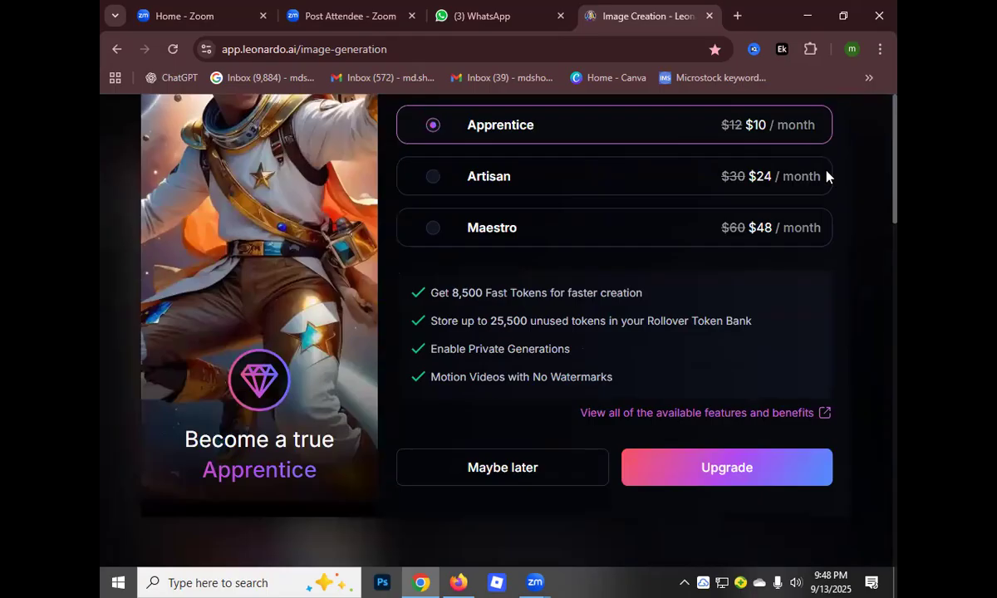
scroll(835, 191, up, 2)
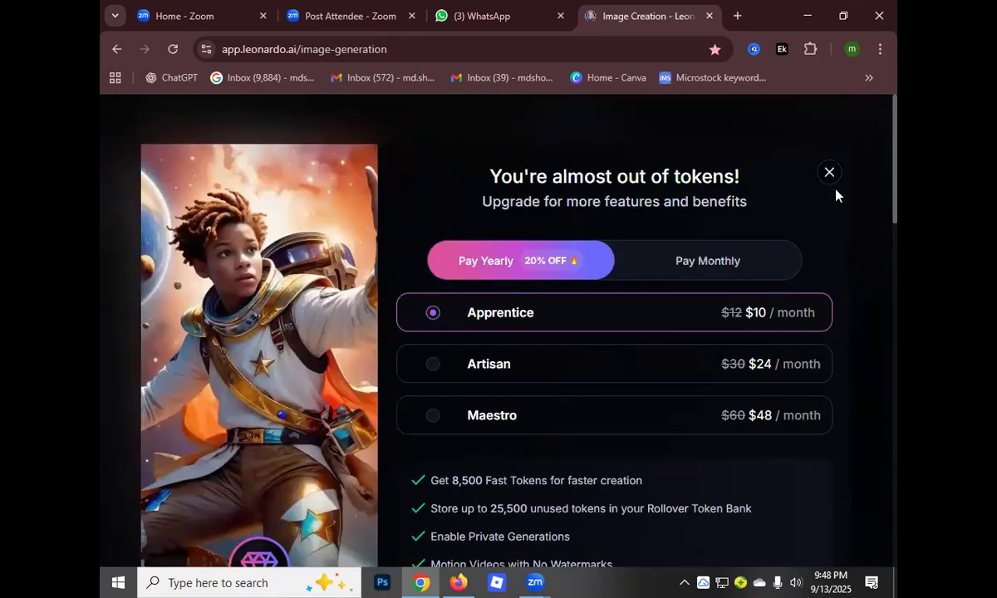
click(829, 175)
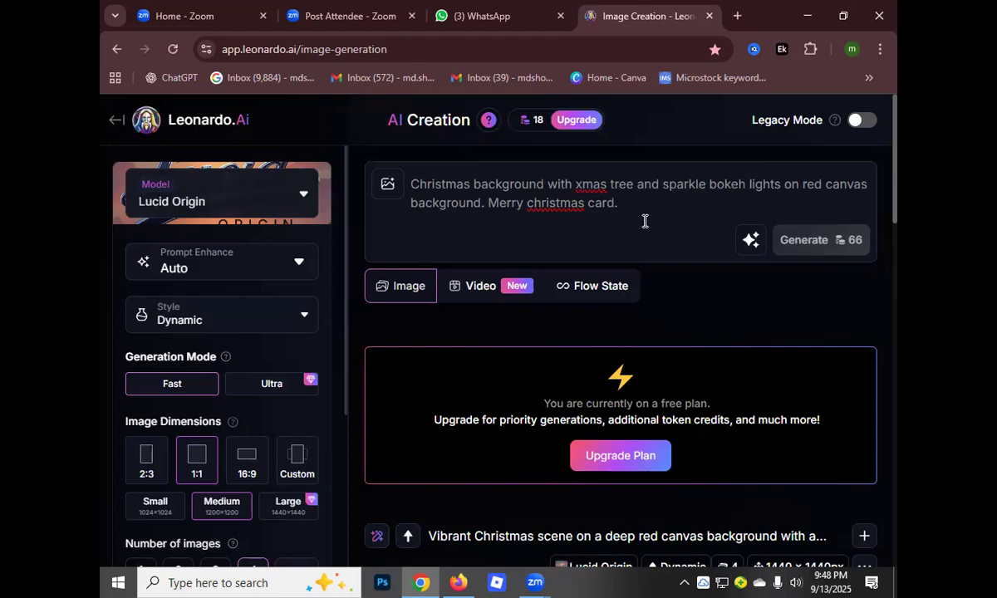
Examine the newly generated Merry Christmas card images, compare them with the earlier generation, and check the token requirement for generating more
scroll(497, 365, down, 6)
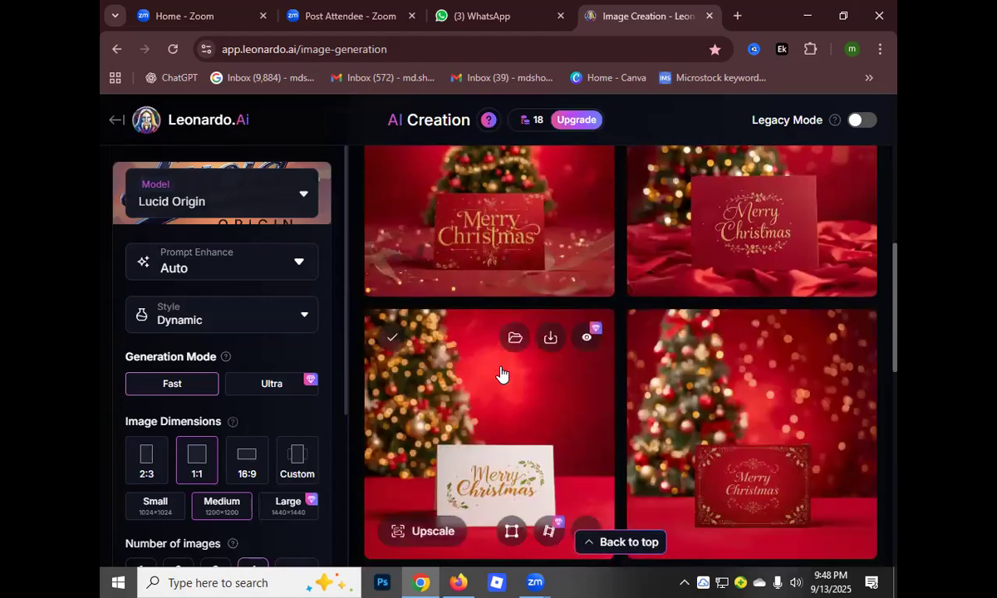
scroll(502, 378, up, 4)
scroll(504, 362, down, 4)
scroll(503, 360, down, 6)
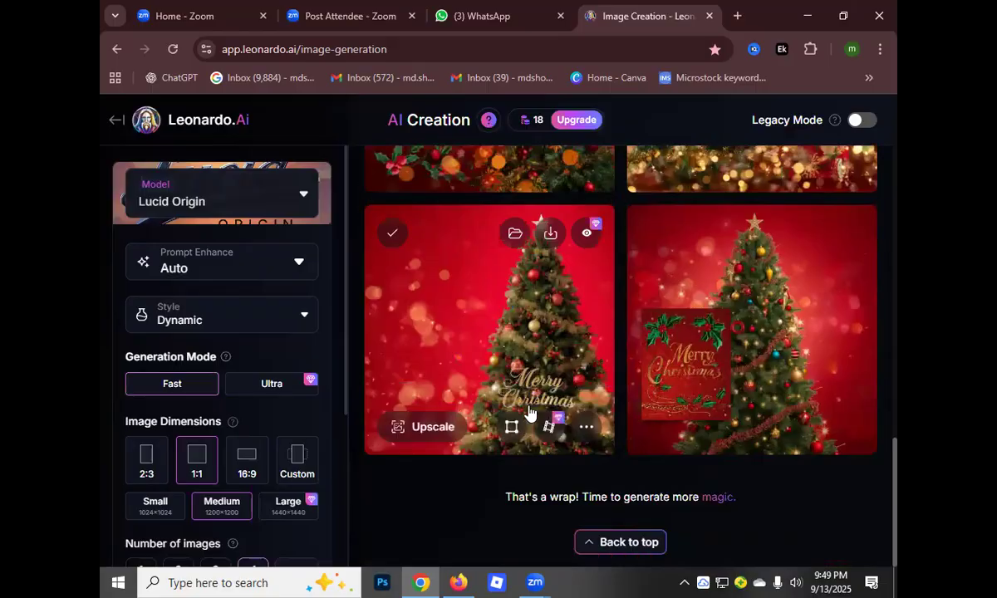
scroll(508, 378, up, 5)
scroll(531, 411, up, 6)
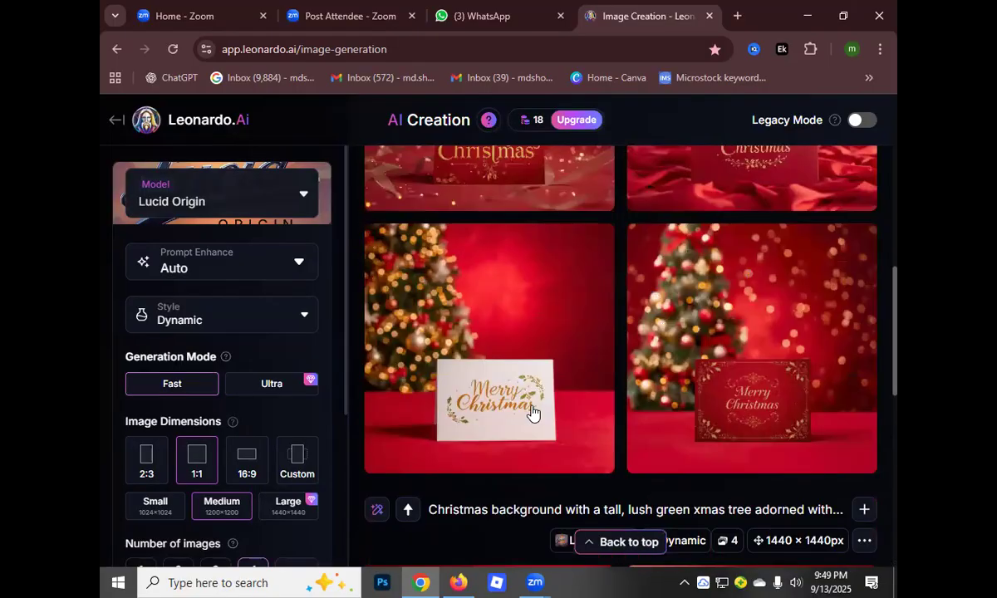
scroll(537, 407, down, 1)
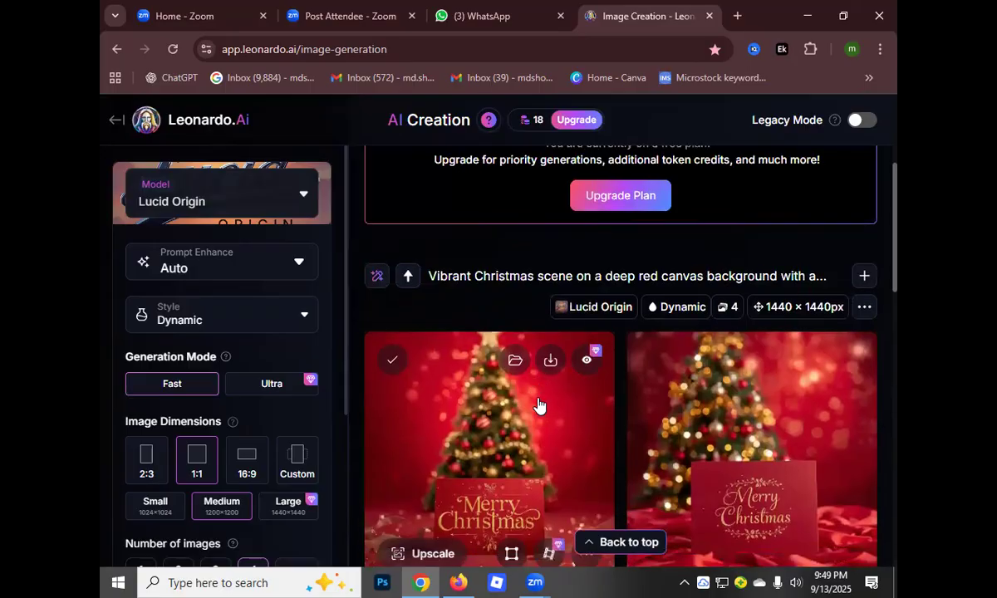
scroll(537, 399, down, 1)
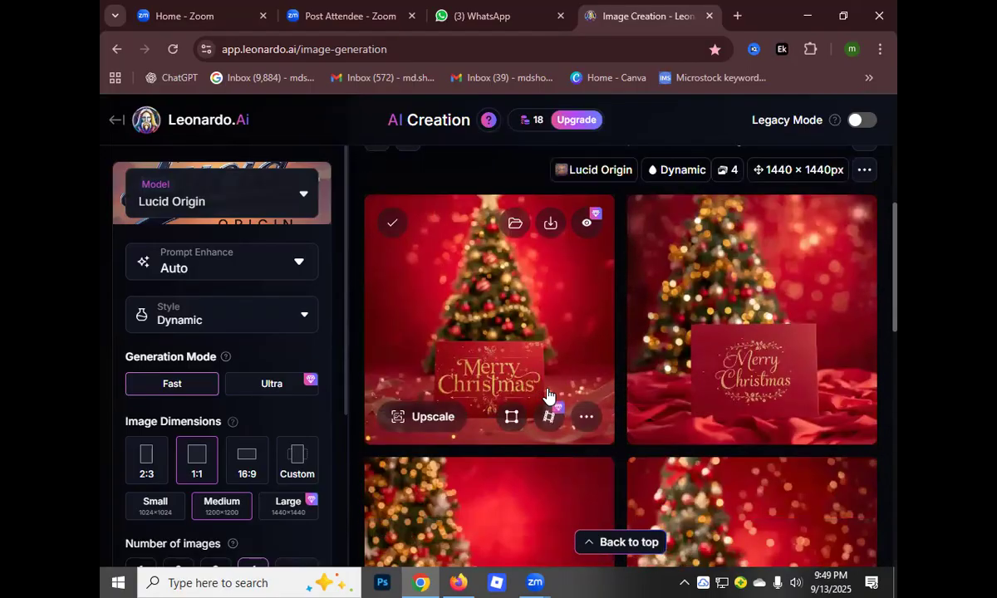
scroll(542, 398, up, 4)
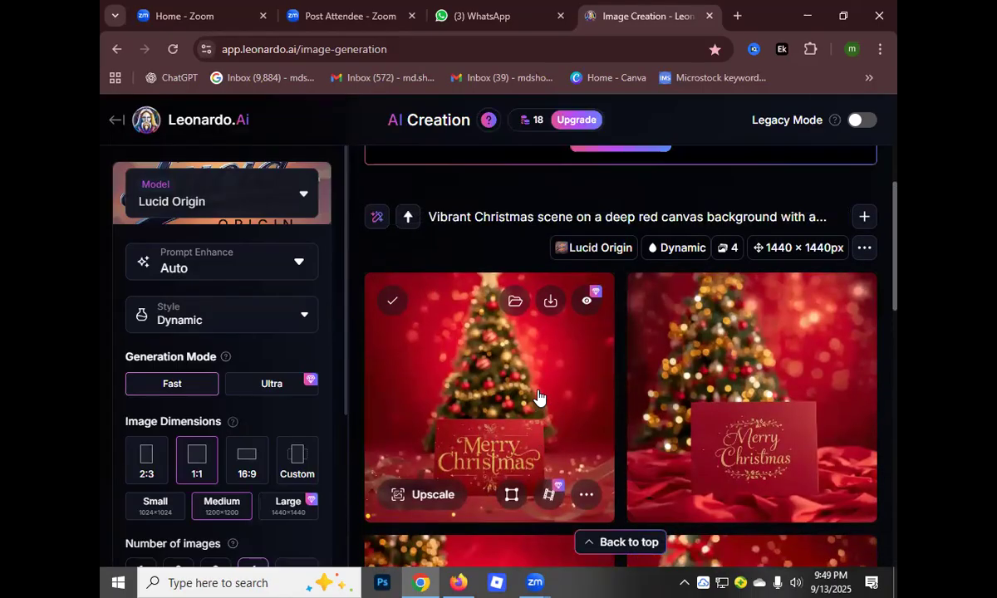
scroll(537, 390, up, 1)
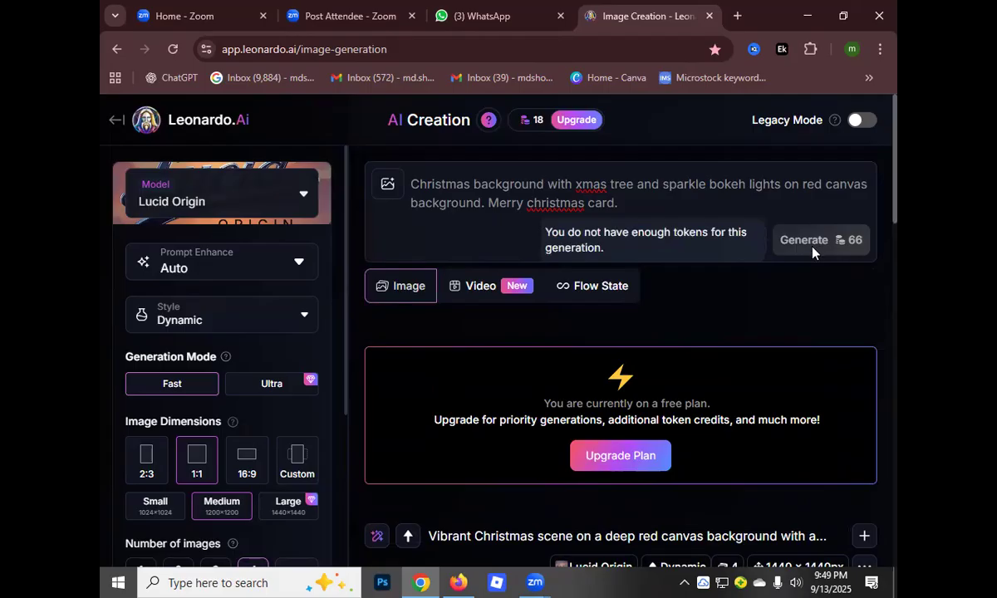
scroll(529, 329, down, 5)
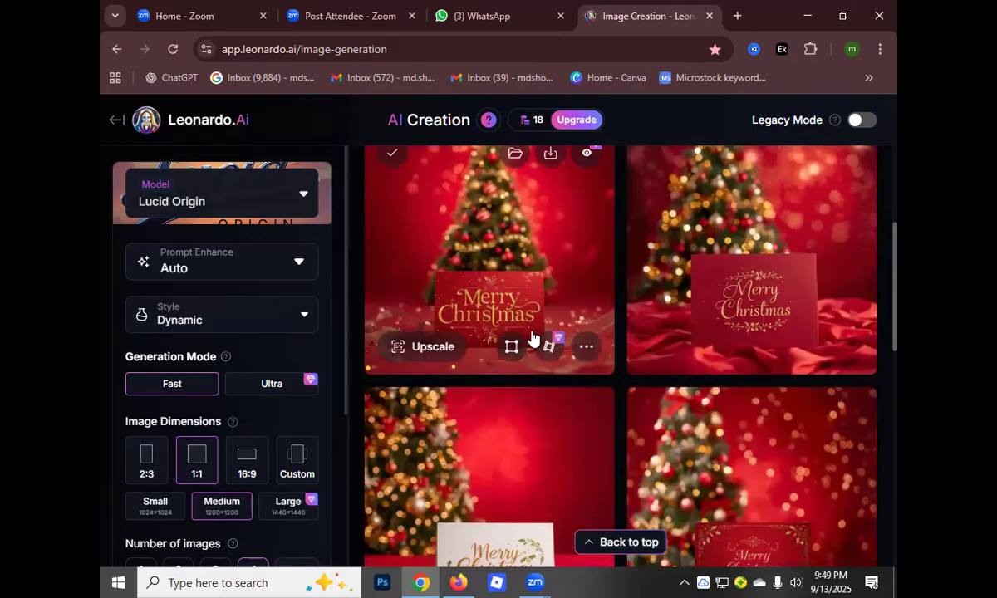
Examine the four newest Merry Christmas card images on red backgrounds alongside the prompt area and the earlier xmas tree images
scroll(555, 331, up, 1)
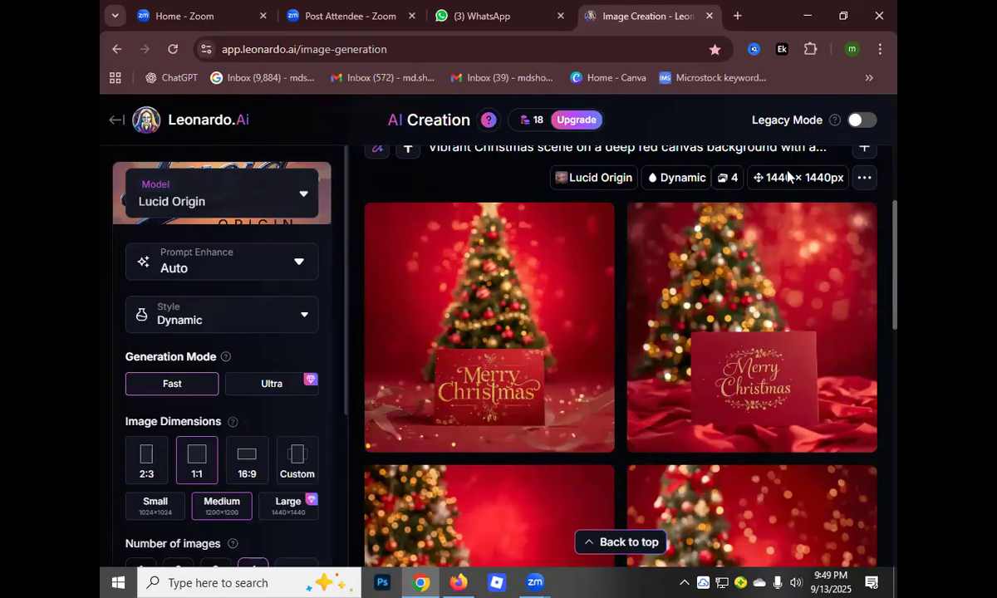
scroll(604, 315, up, 2)
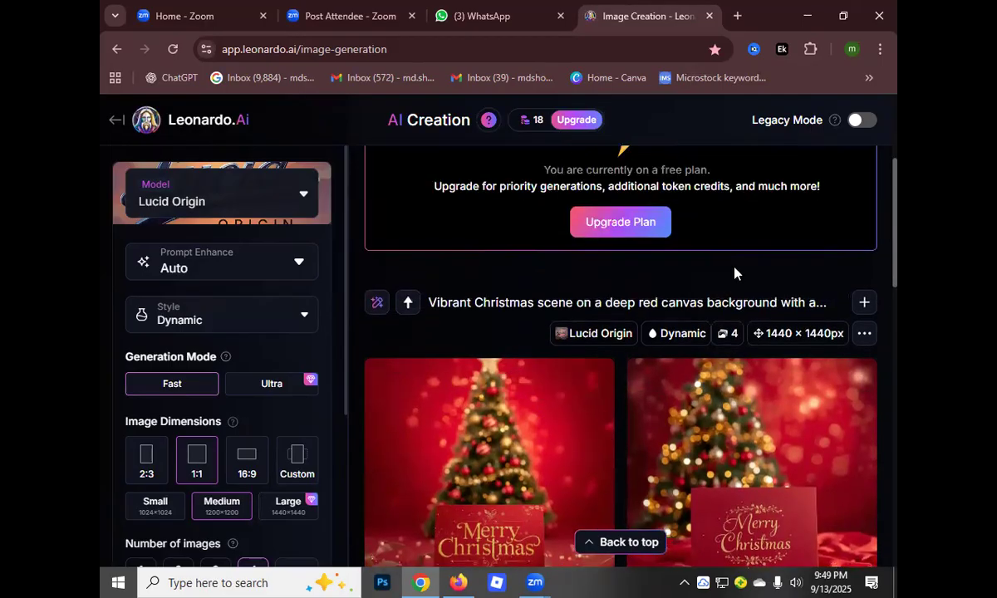
scroll(734, 274, up, 3)
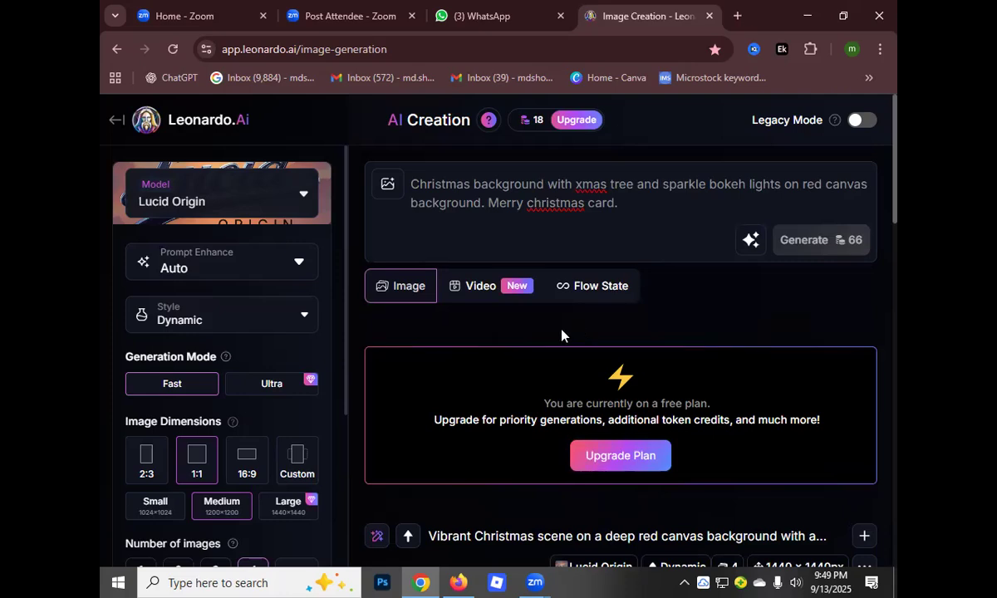
scroll(561, 338, down, 6)
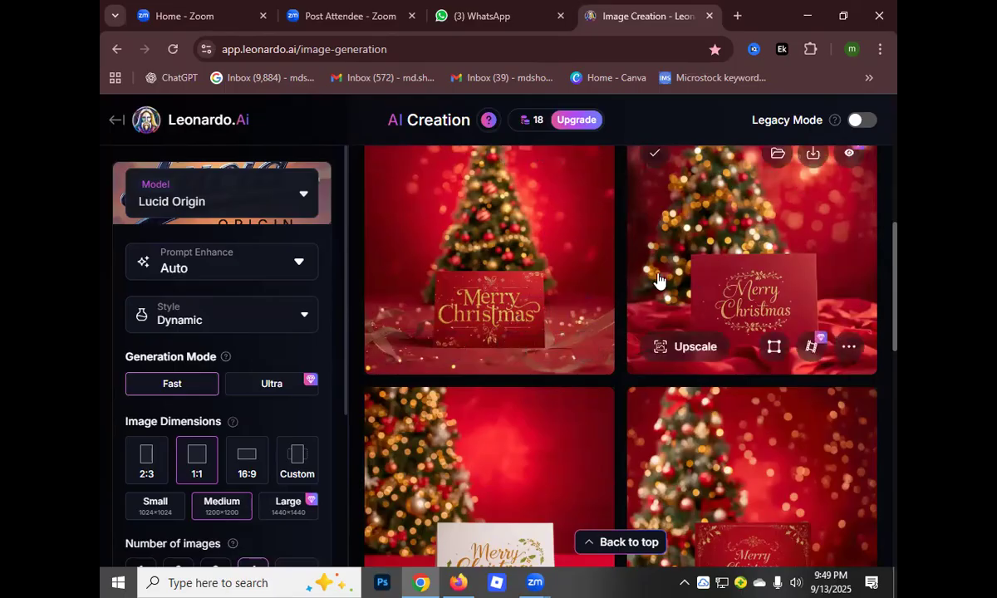
scroll(572, 327, up, 1)
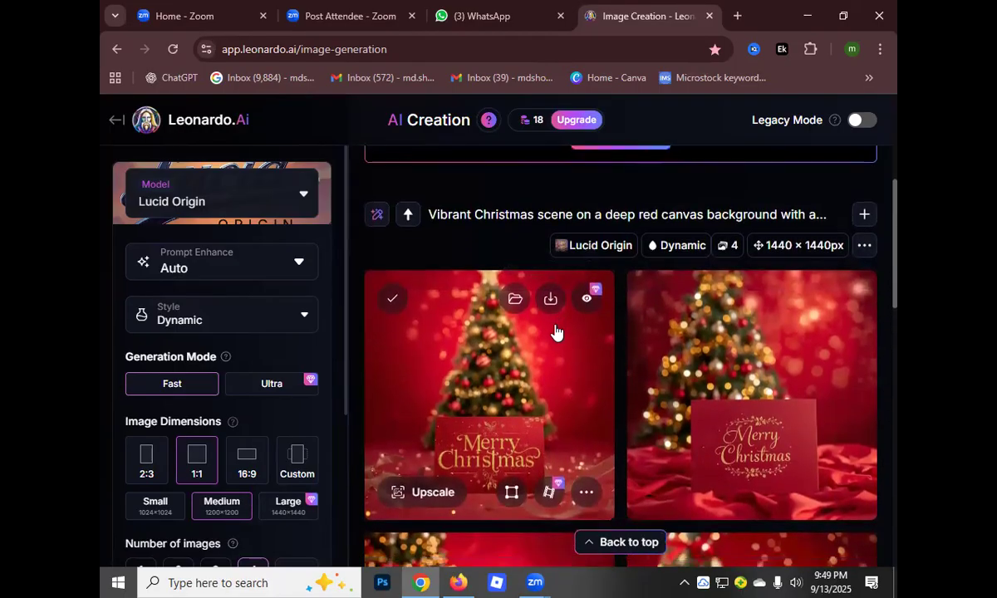
scroll(554, 334, down, 2)
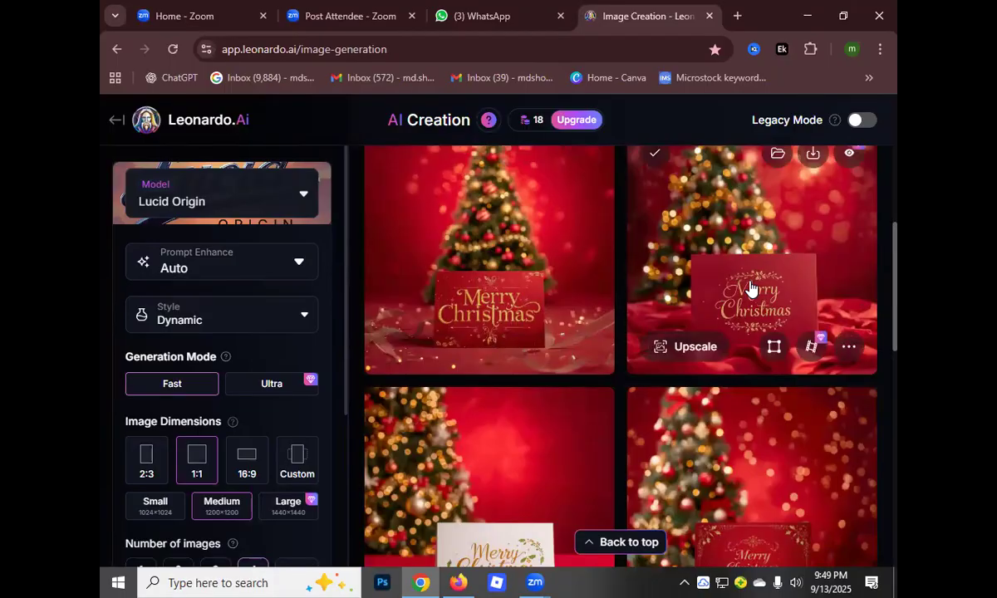
scroll(541, 319, down, 1)
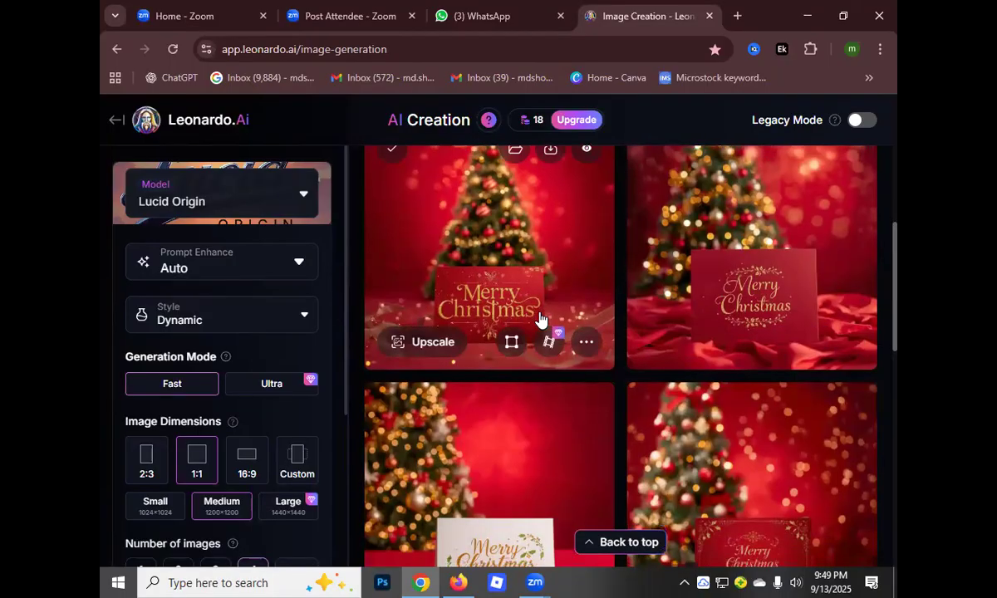
scroll(541, 322, down, 2)
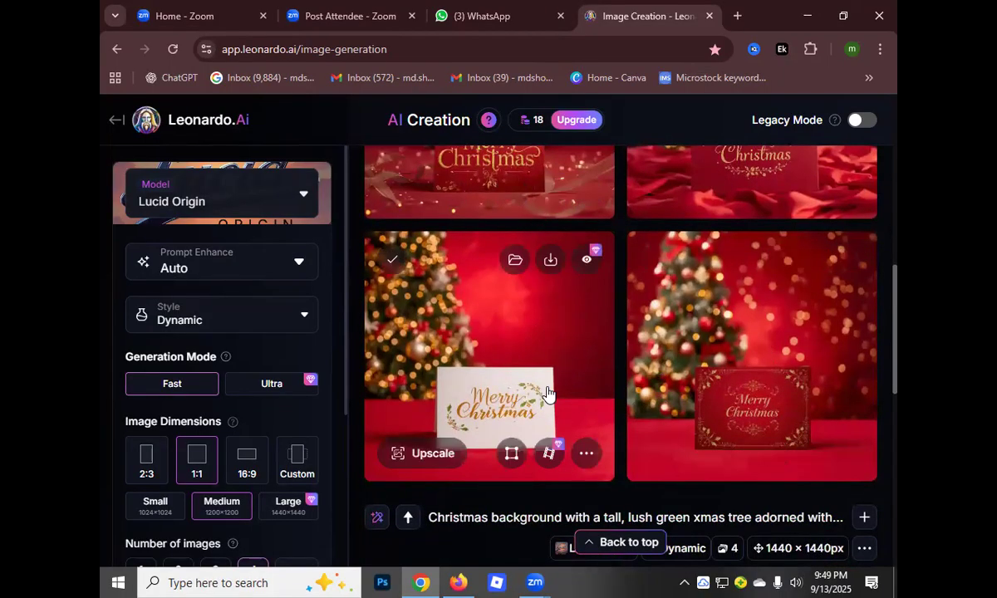
scroll(546, 392, up, 2)
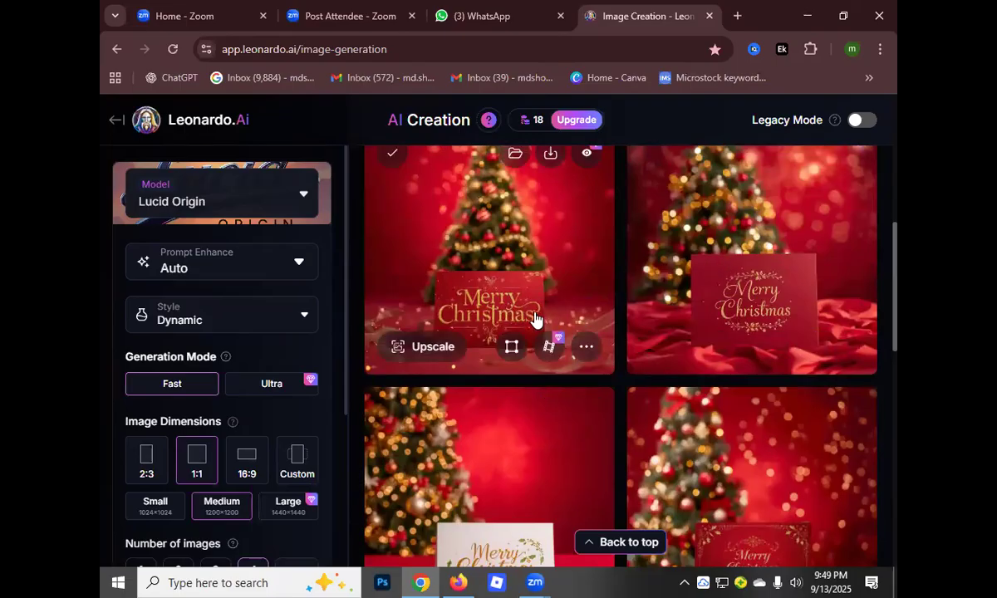
scroll(523, 369, down, 2)
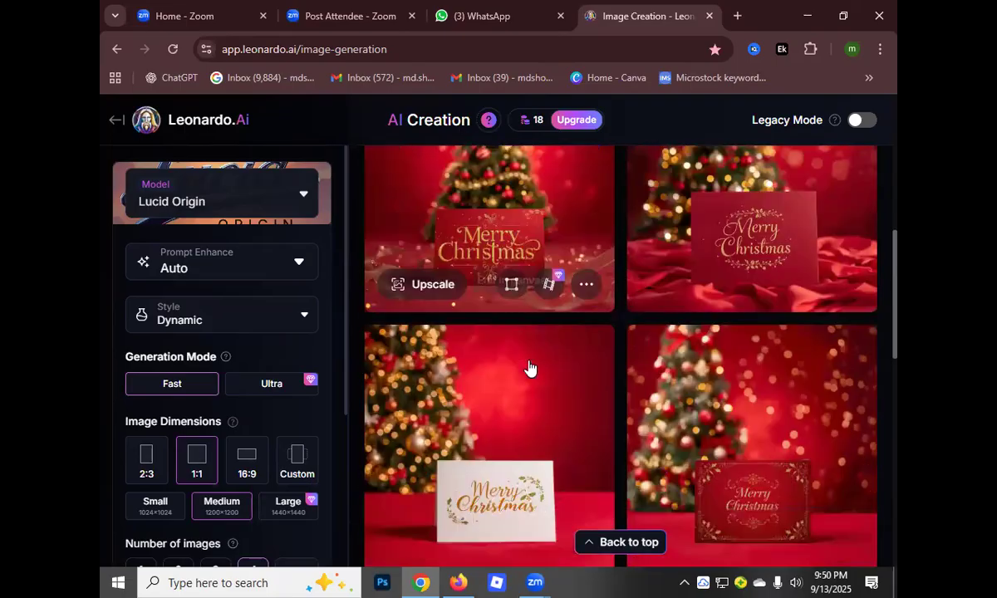
scroll(548, 374, up, 2)
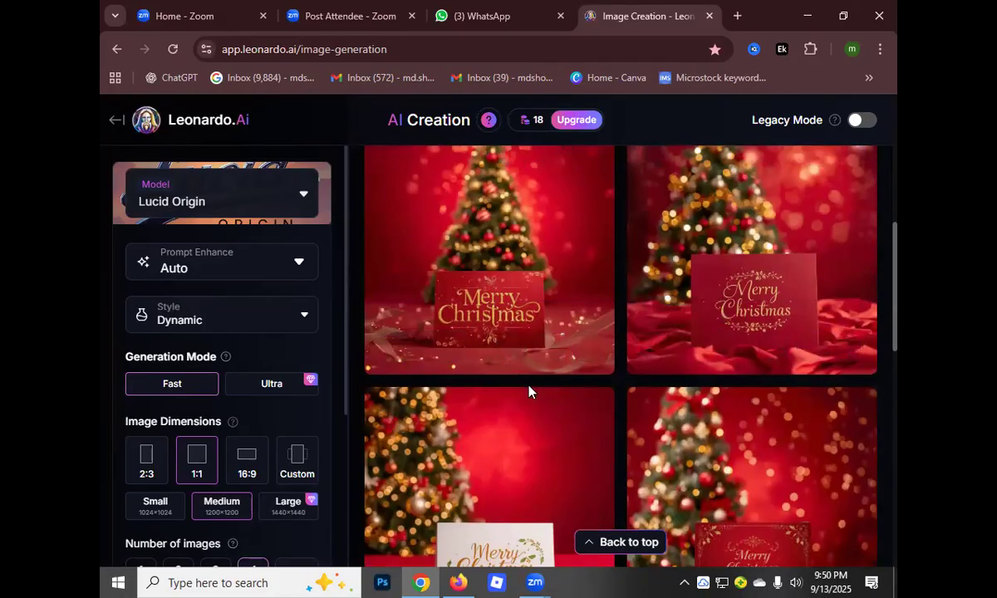
scroll(641, 314, down, 2)
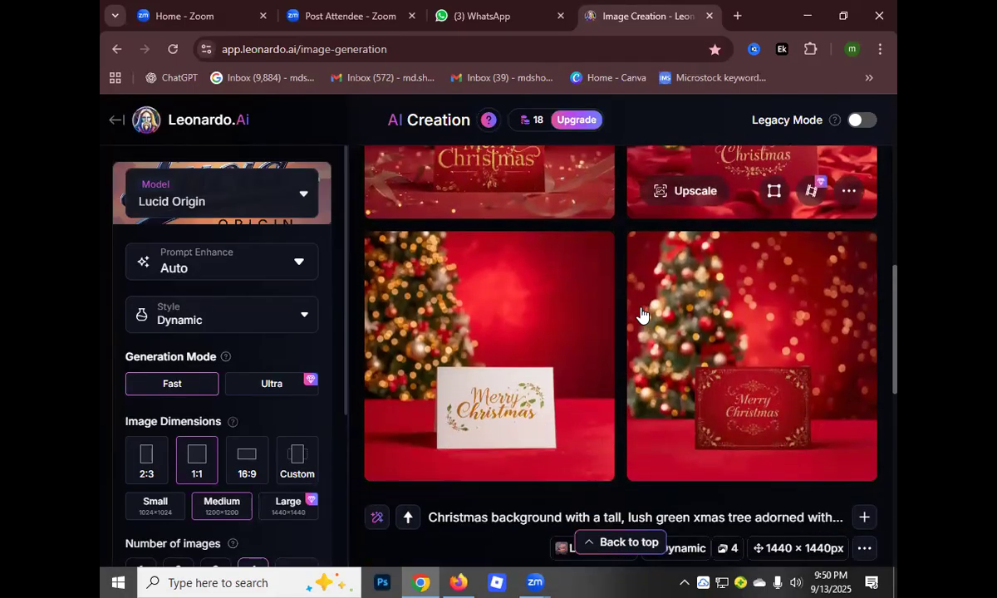
scroll(589, 387, down, 7)
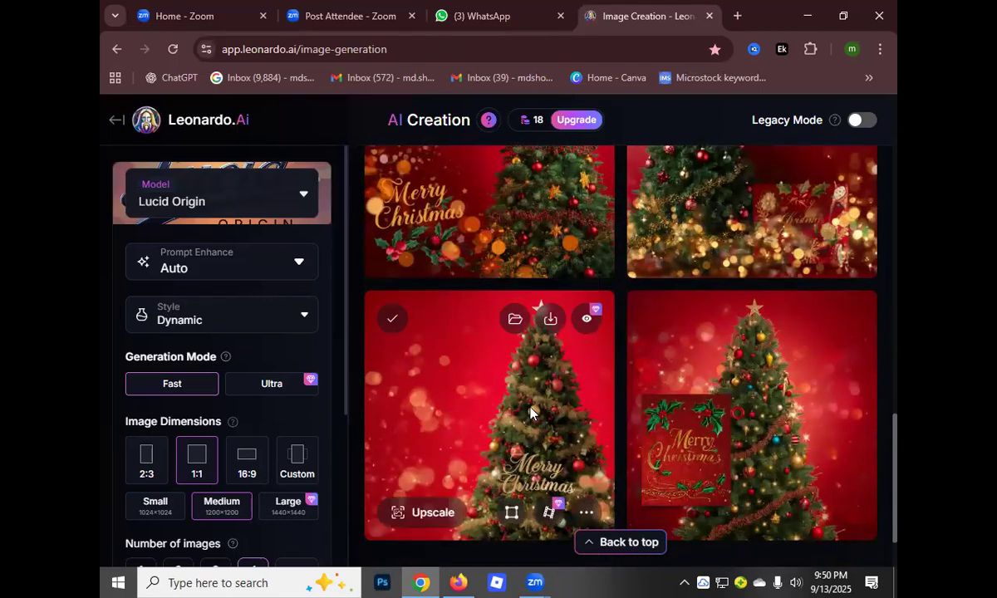
scroll(497, 381, down, 10)
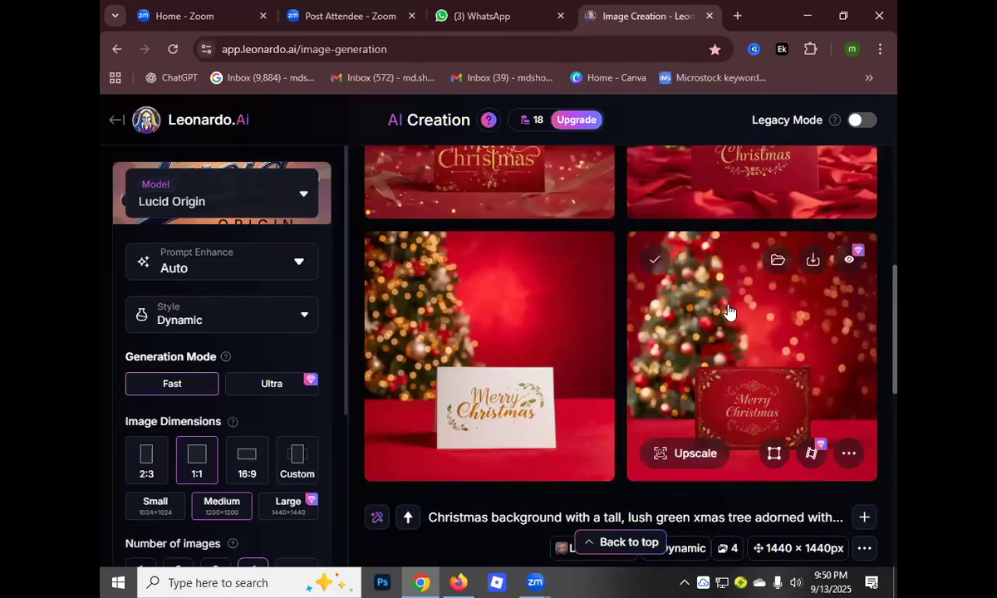
Download the four Merry Christmas card images from the "Vibrant Christmas scene on a deep red canvas background" generation
scroll(561, 355, up, 2)
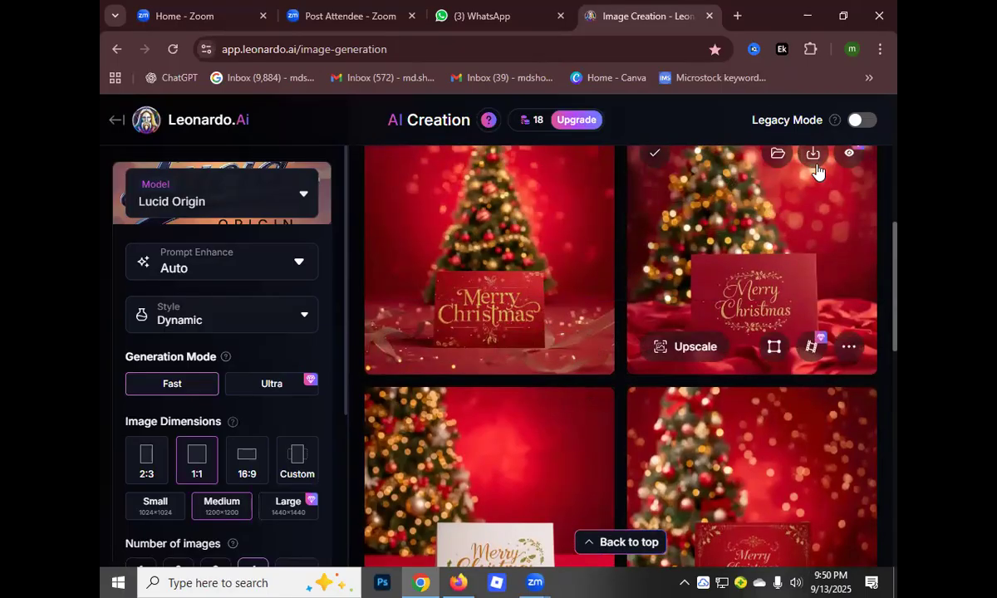
click(813, 158)
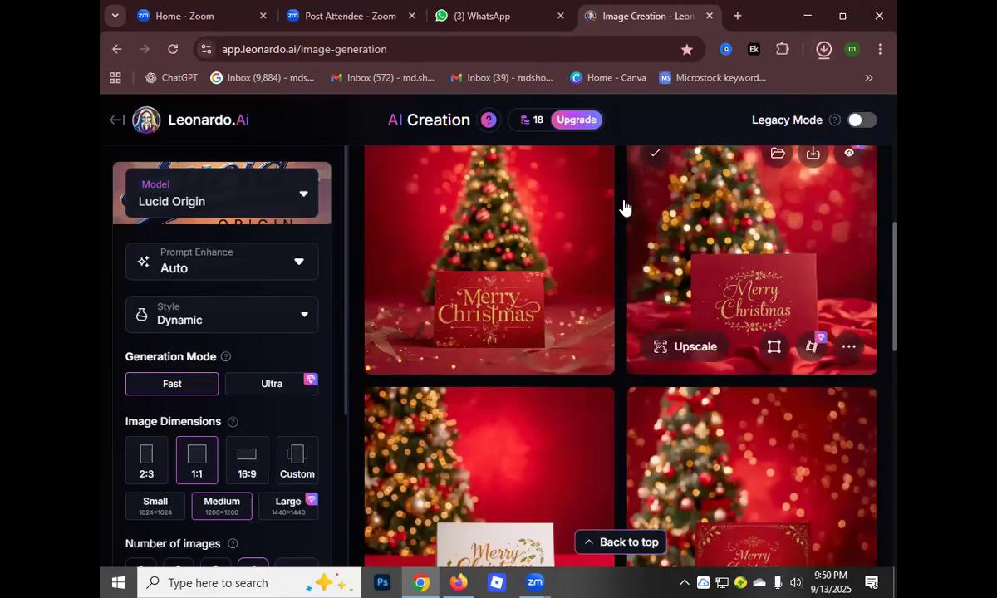
click(547, 158)
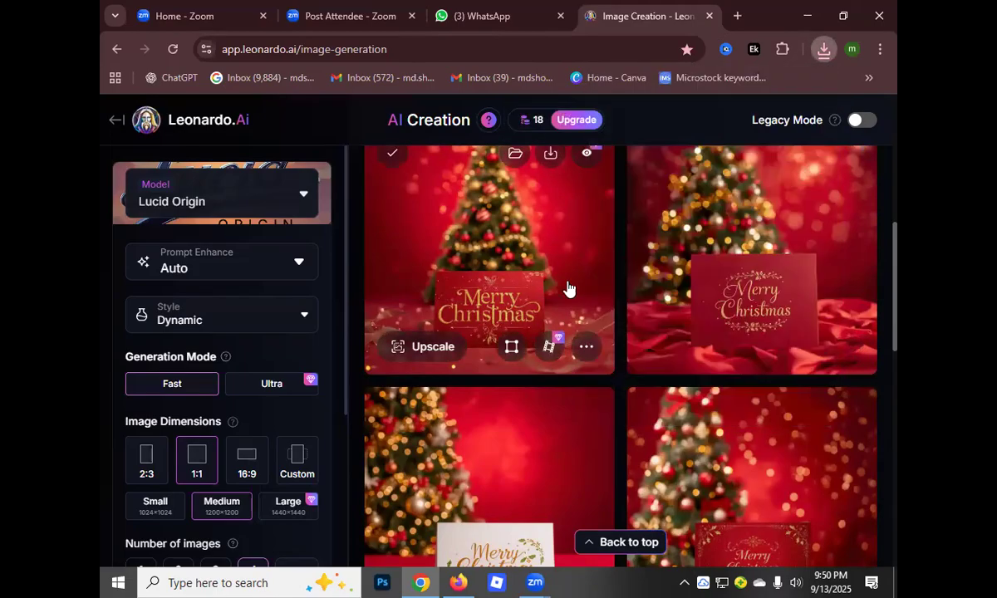
scroll(707, 358, down, 1)
scroll(707, 357, down, 2)
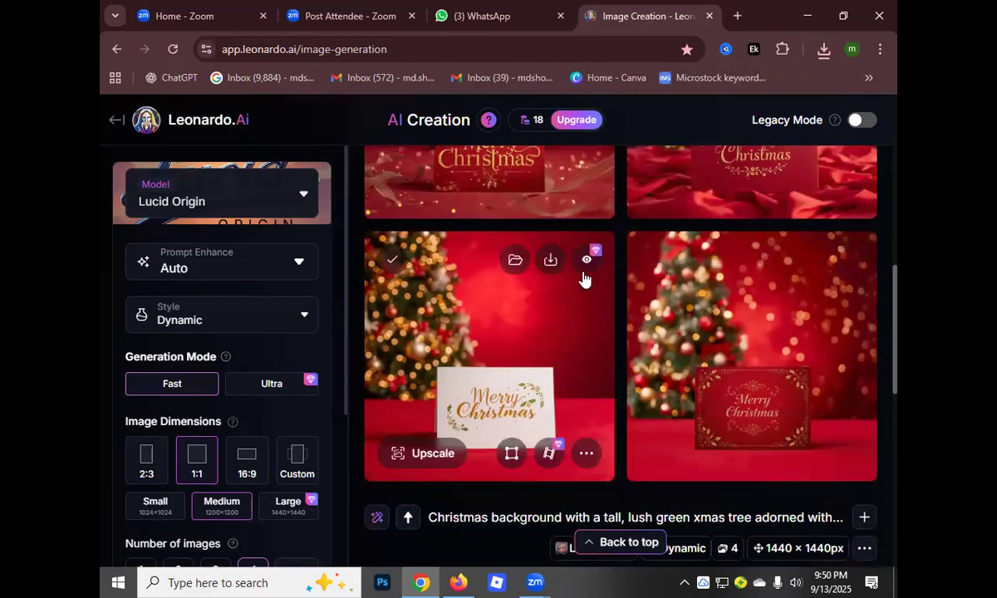
click(550, 260)
scroll(526, 362, down, 4)
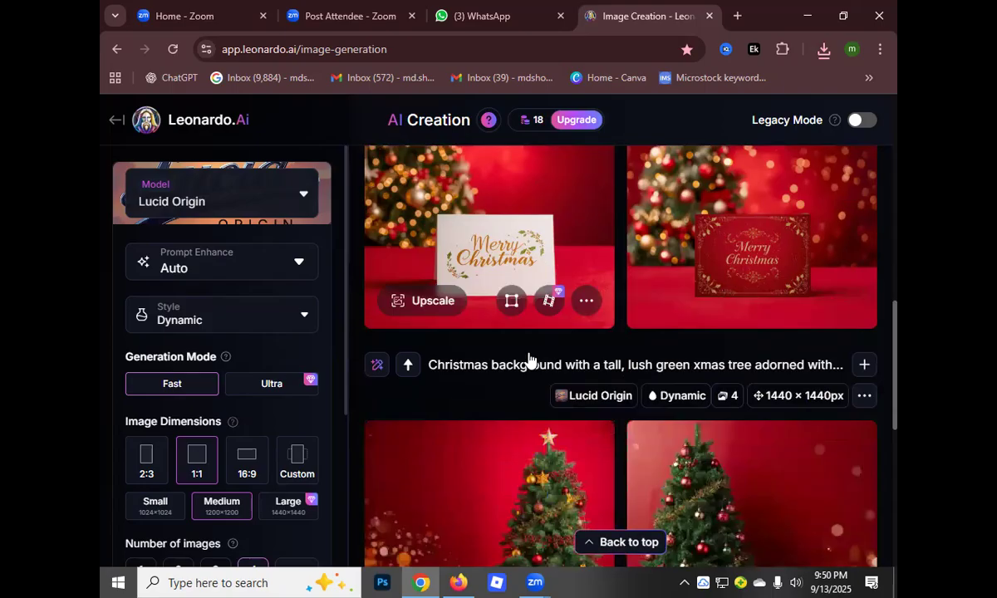
scroll(528, 358, up, 6)
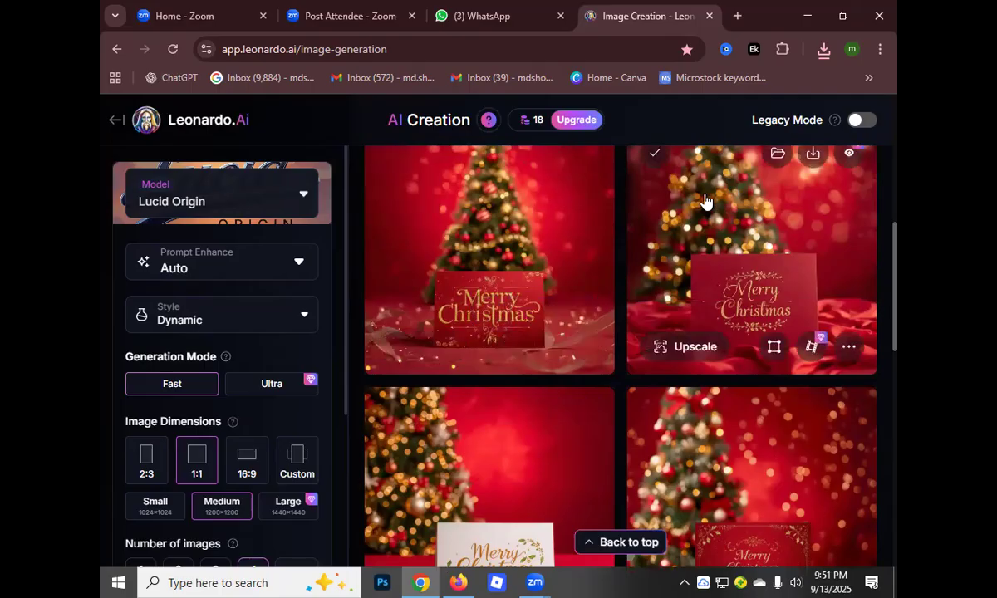
Open the bookmarked PhotoGrid page "Free AI Image Upscaler: Increase Resolution to 4K"
click(868, 80)
scroll(696, 472, down, 1)
scroll(693, 470, down, 5)
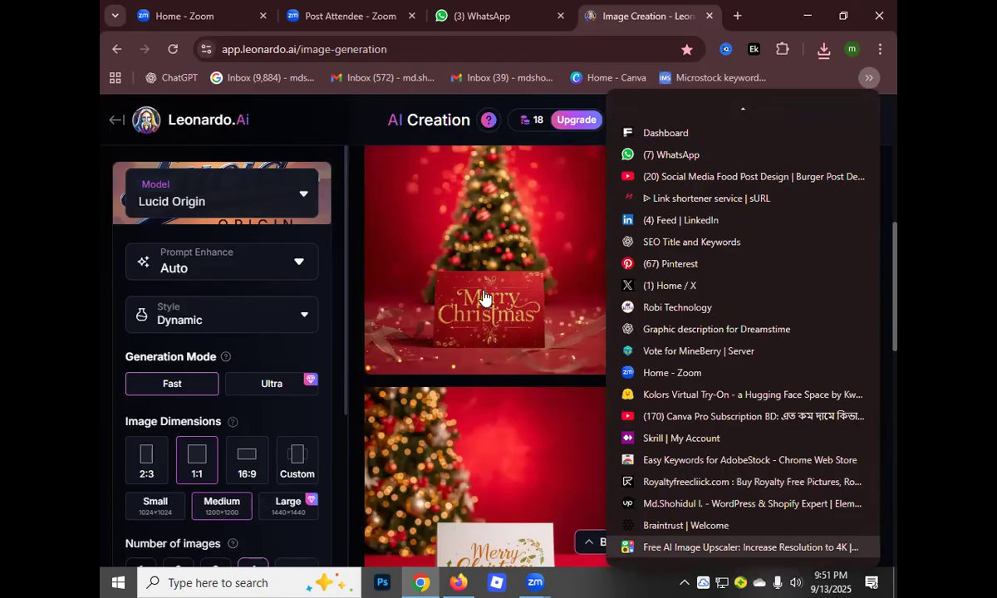
key(Return)
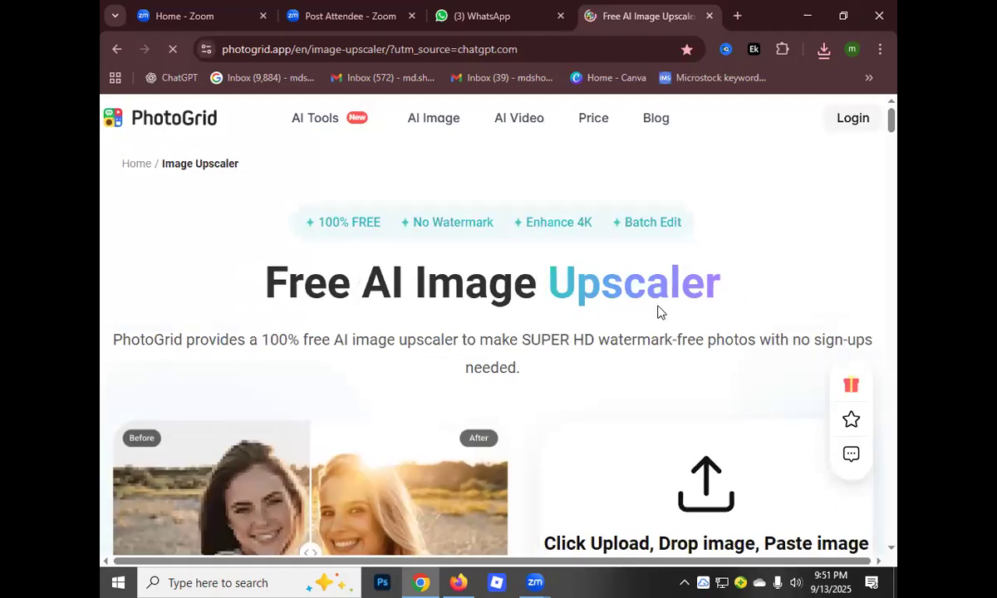
Upload the four Lucid_Origin_Vibrant_Christmas_scene images from Downloads to the PhotoGrid upscaler
scroll(515, 338, down, 3)
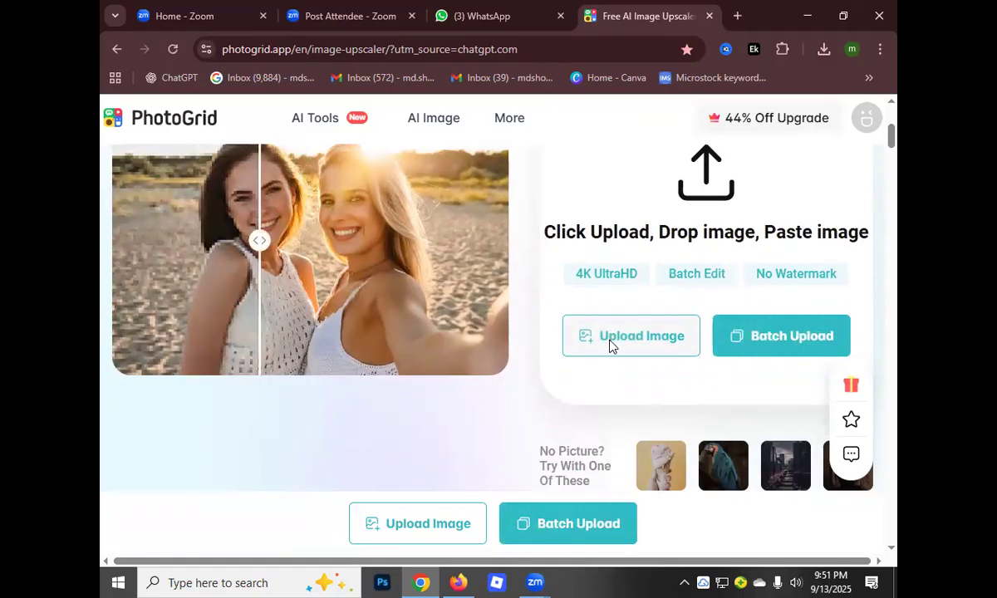
click(610, 342)
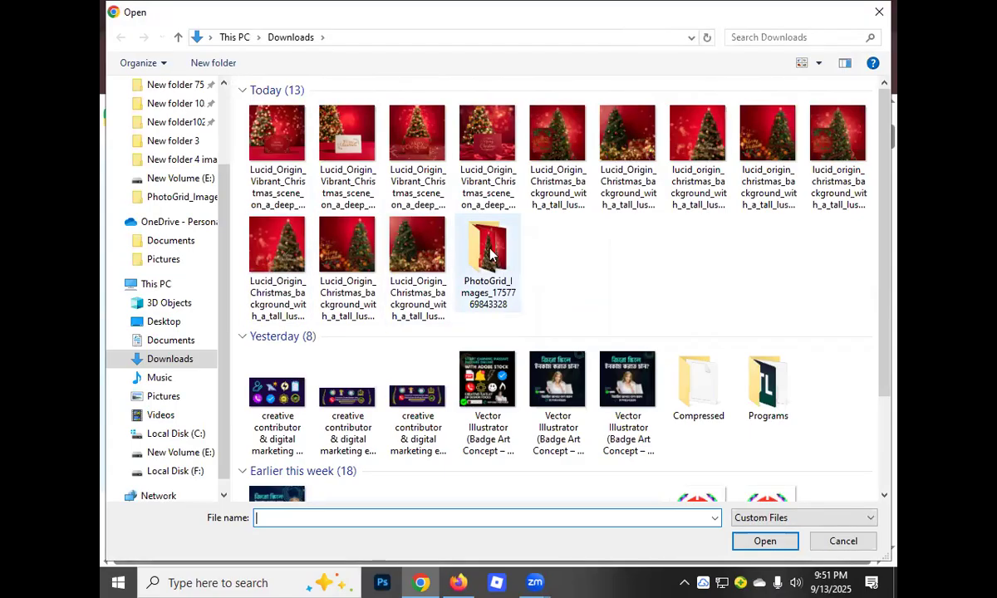
drag(237, 132, 466, 119)
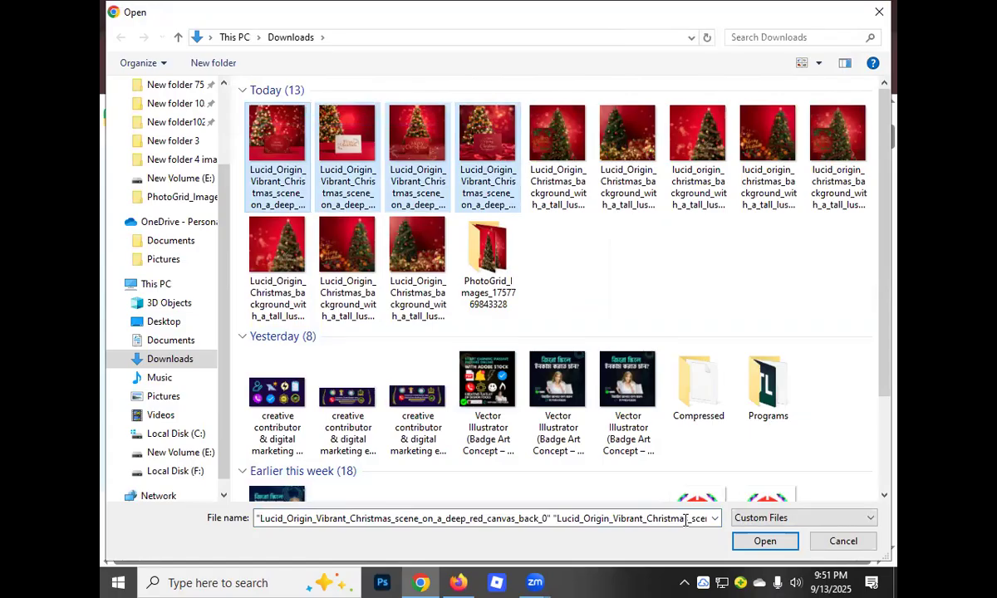
key(Return)
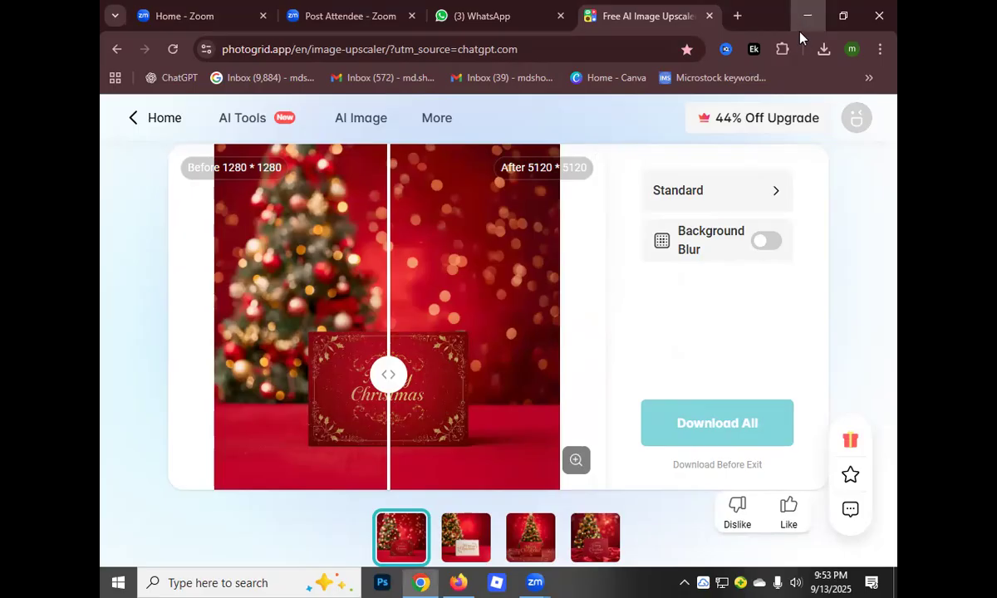
Leave the browser windows for the desktop and open the Downloads folder in File Explorer
key(alt+Tab)
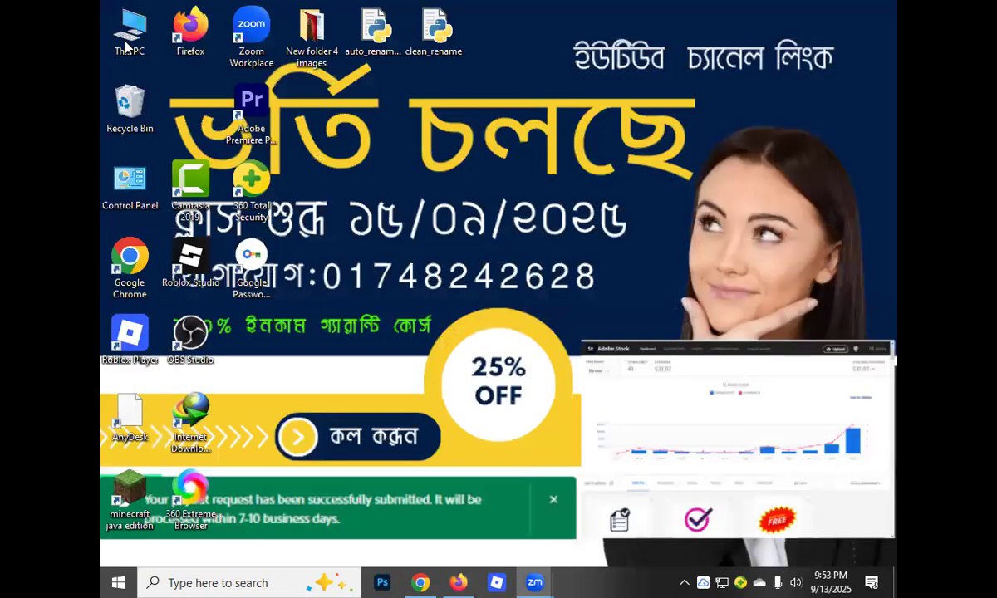
click(126, 48)
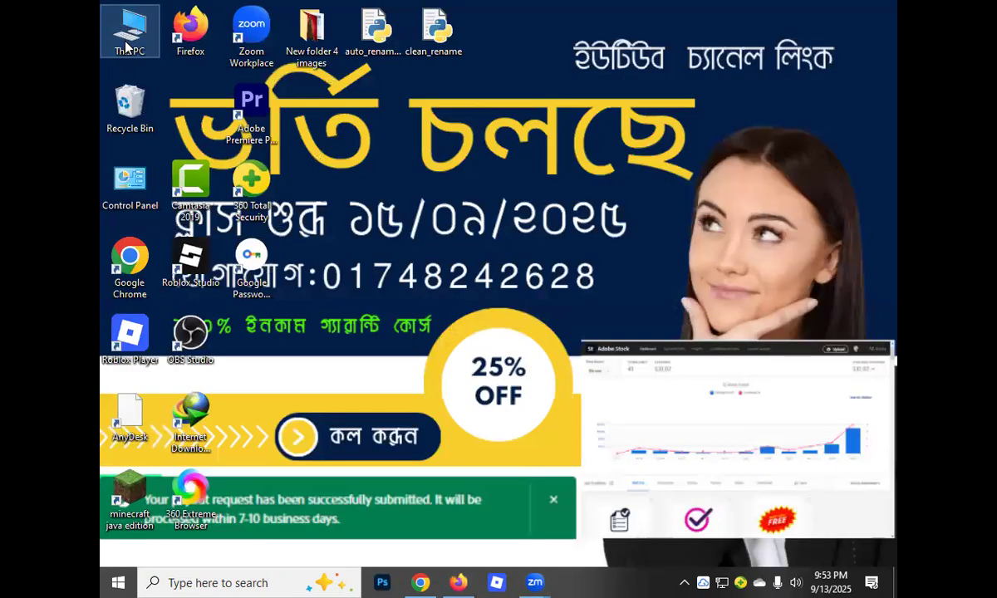
double_click(127, 48)
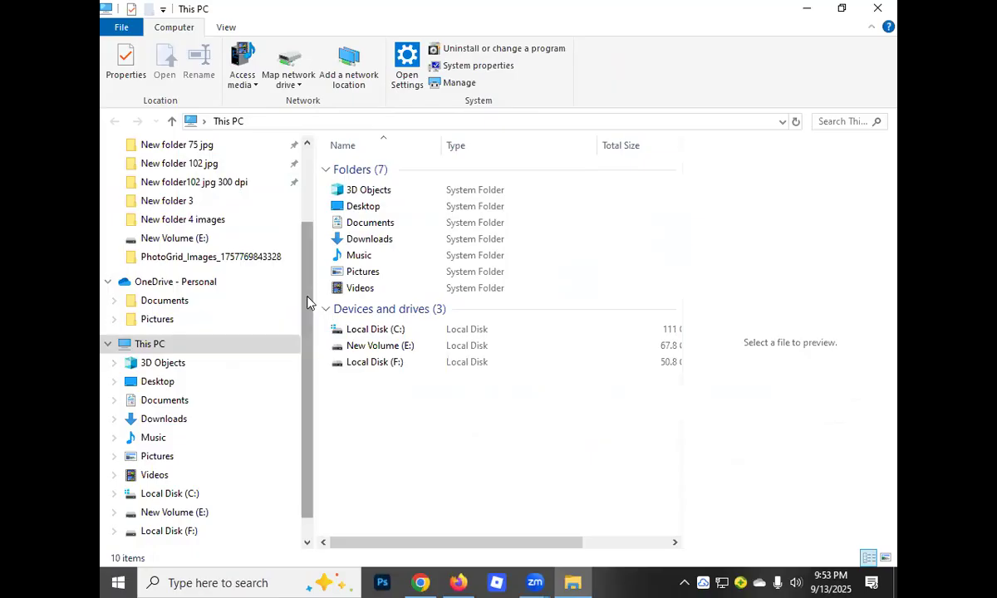
scroll(308, 301, up, 3)
click(166, 196)
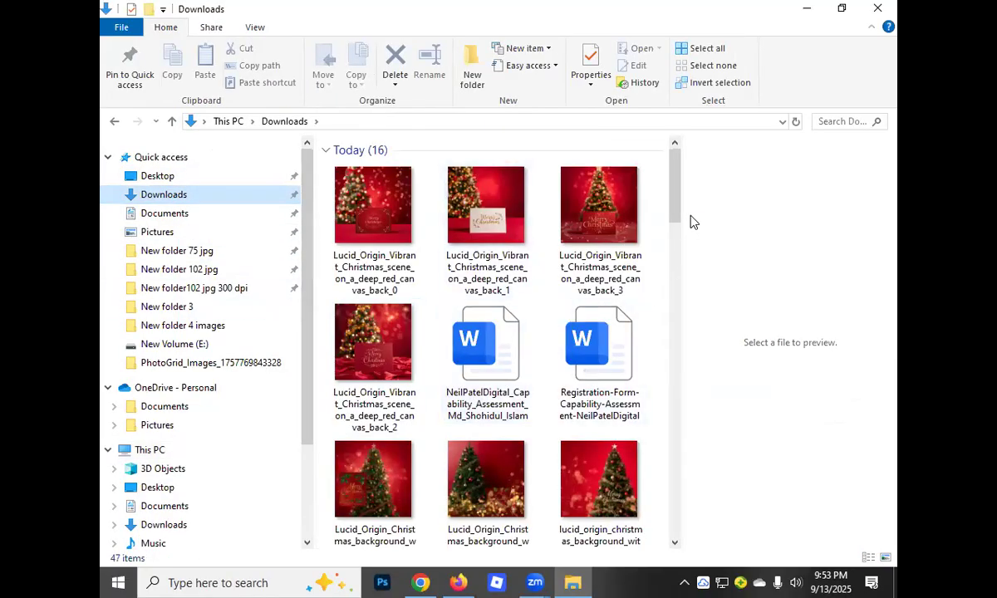
drag(675, 191, 680, 291)
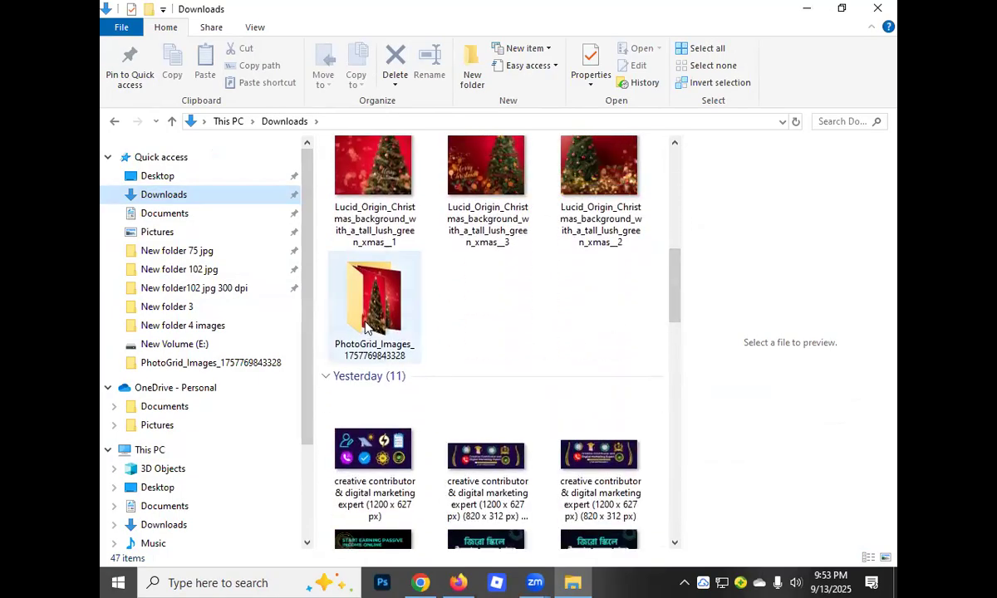
mouse_move(349, 358)
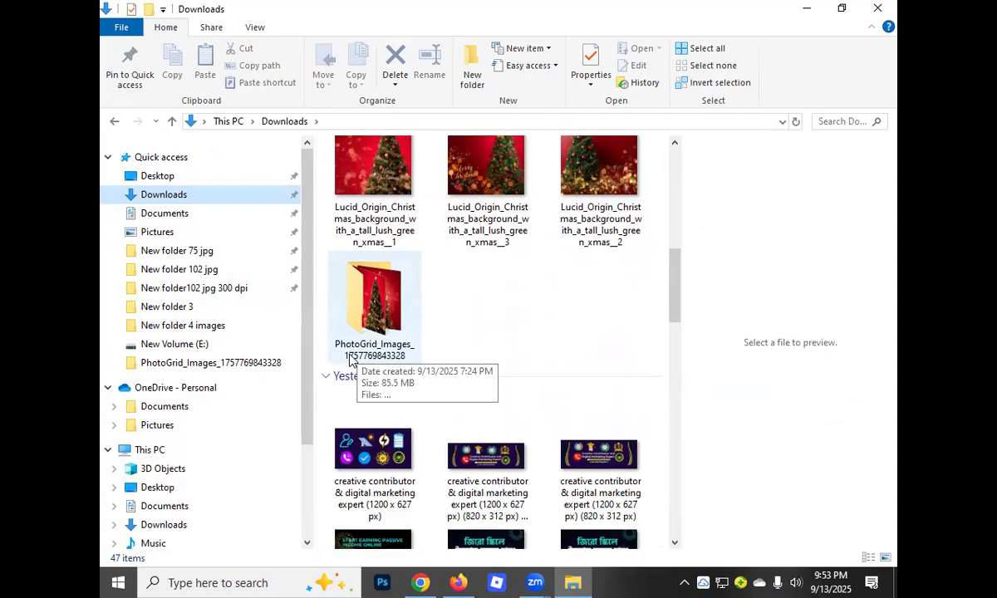
double_click(353, 304)
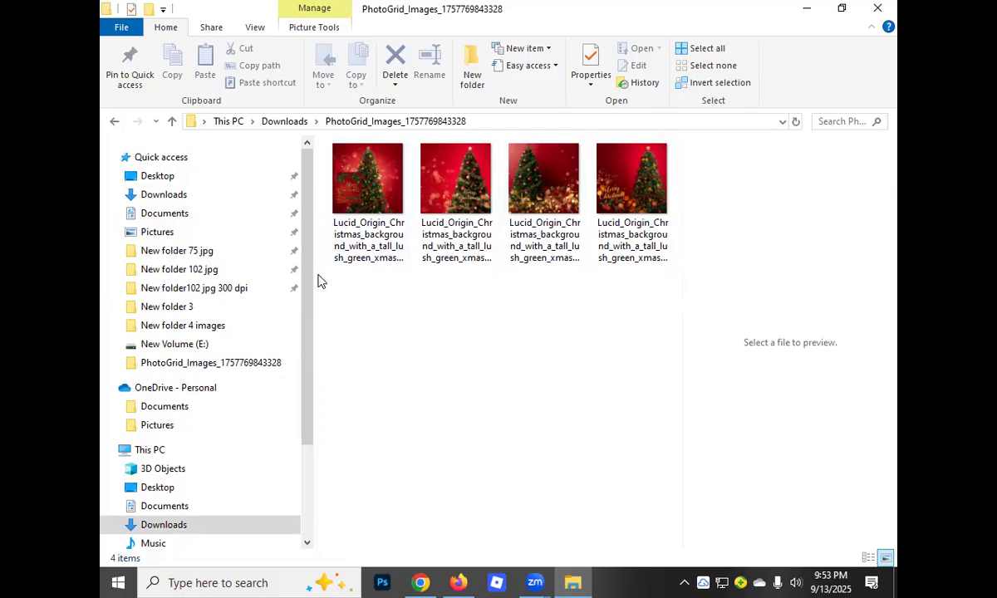
click(170, 120)
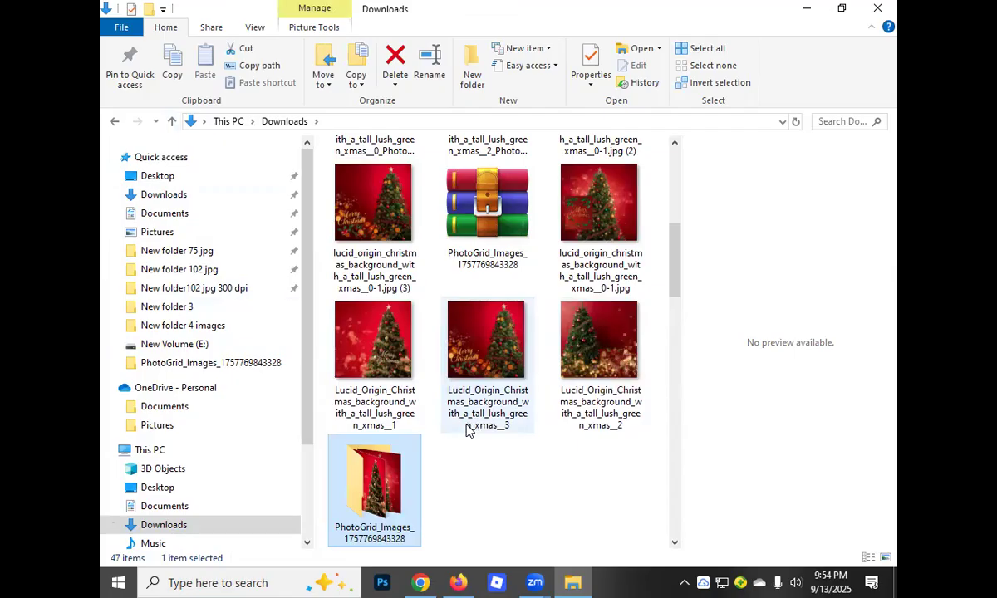
drag(673, 274, 674, 209)
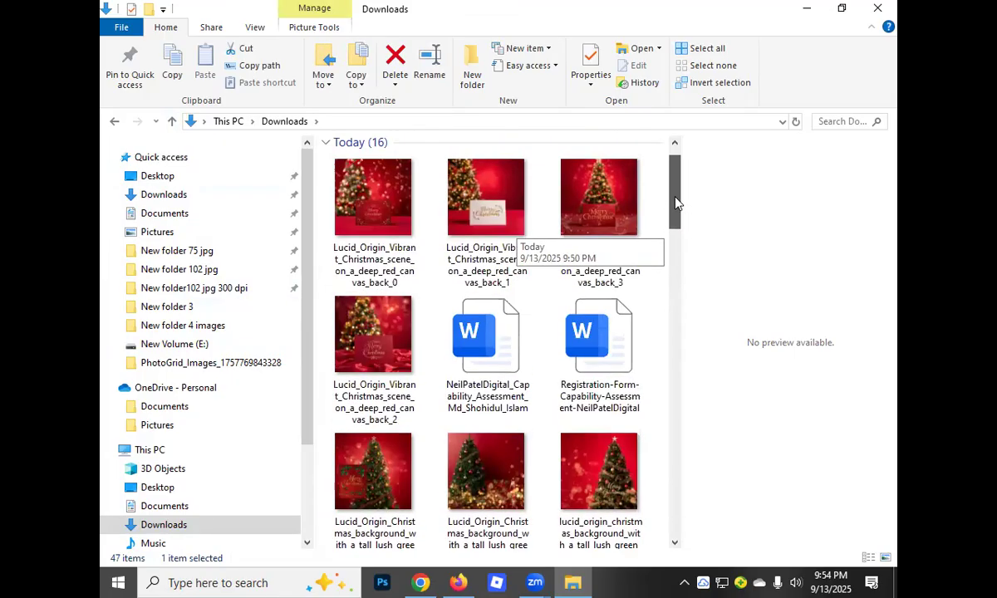
Leave the Downloads folder for Chrome and open the bookmarked Robi Technology page in a new tab
drag(673, 170, 678, 263)
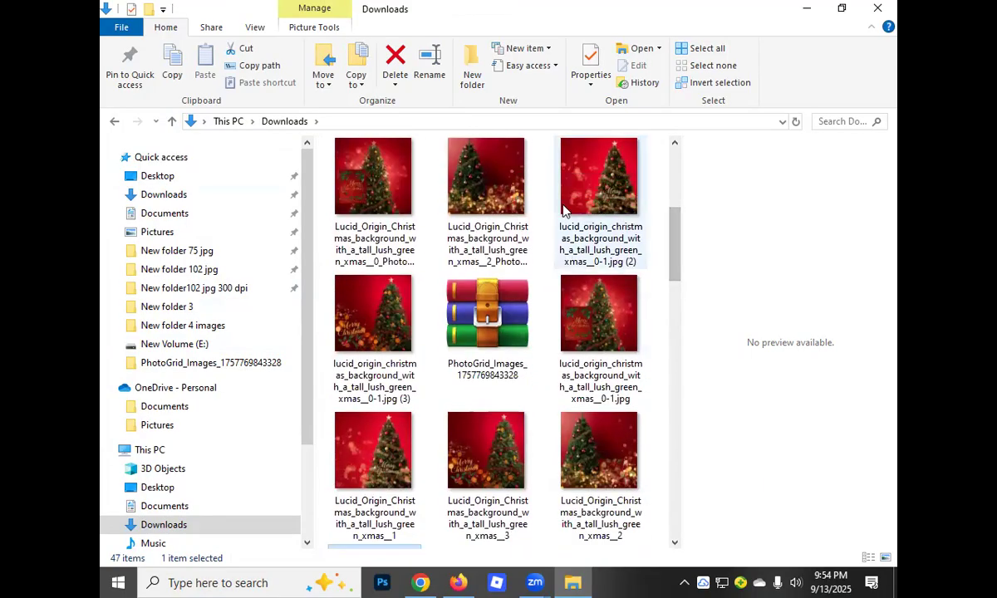
click(806, 9)
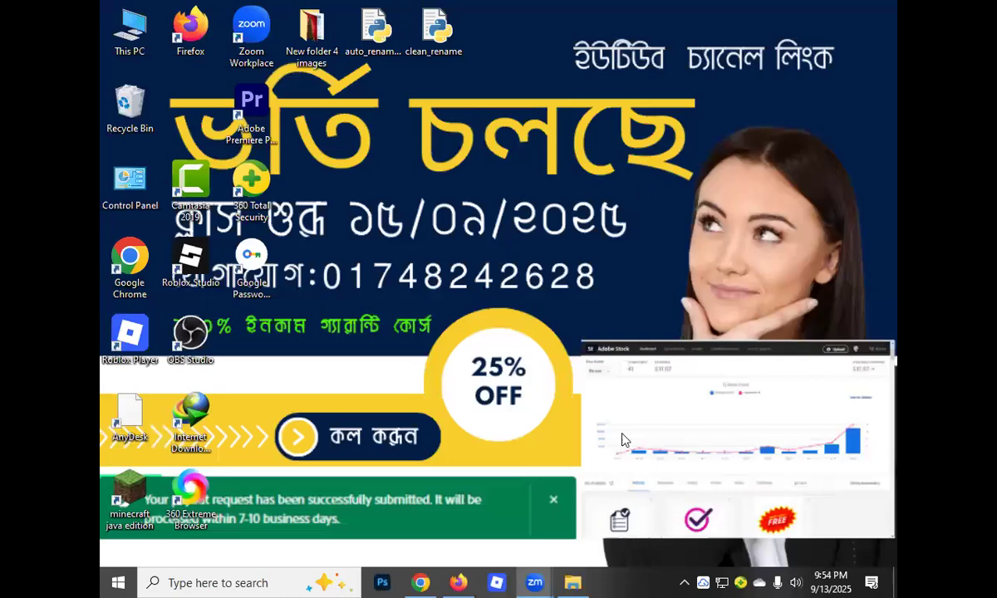
click(417, 582)
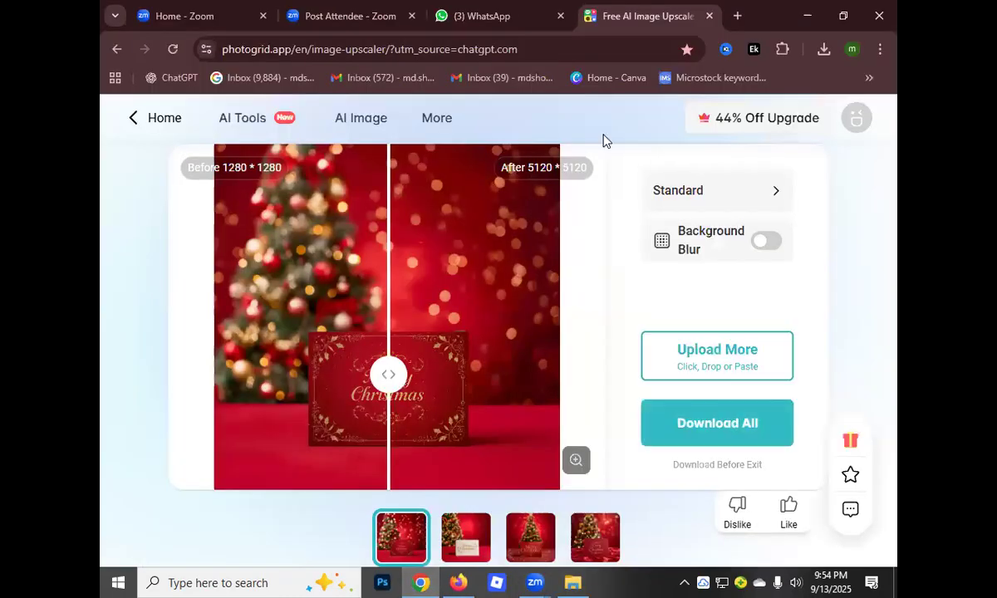
click(737, 16)
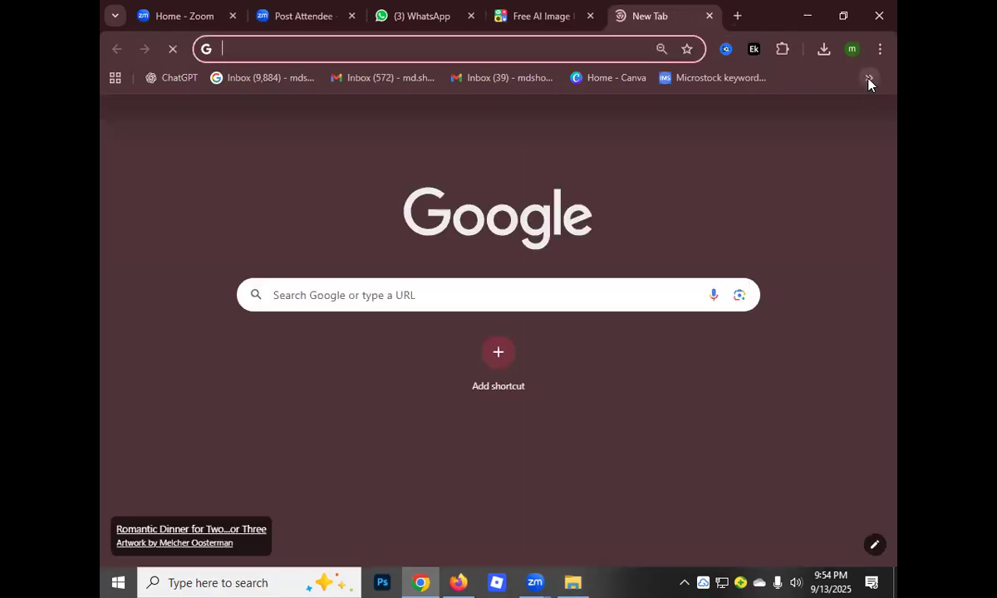
click(868, 80)
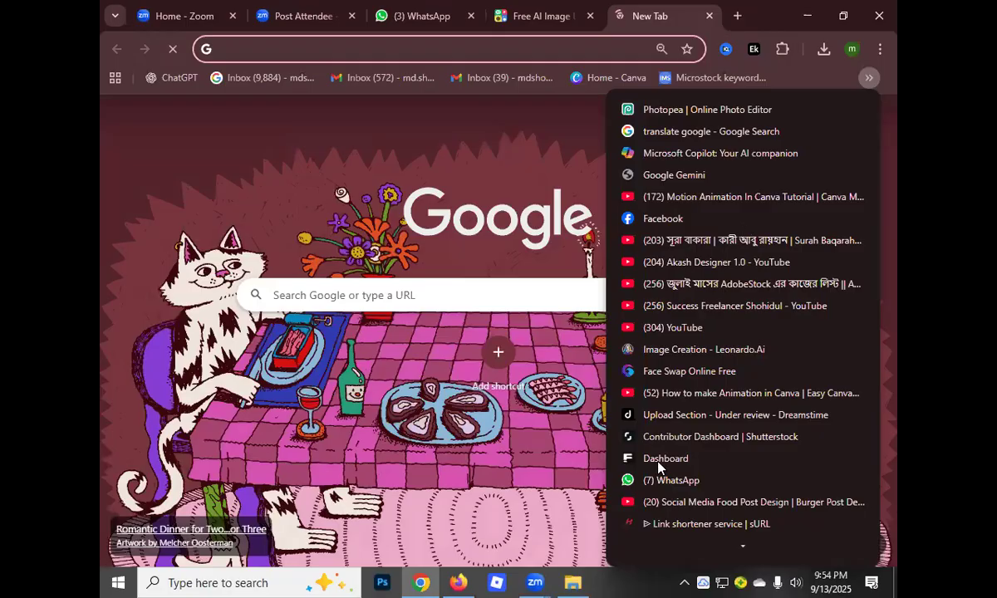
scroll(657, 465, down, 3)
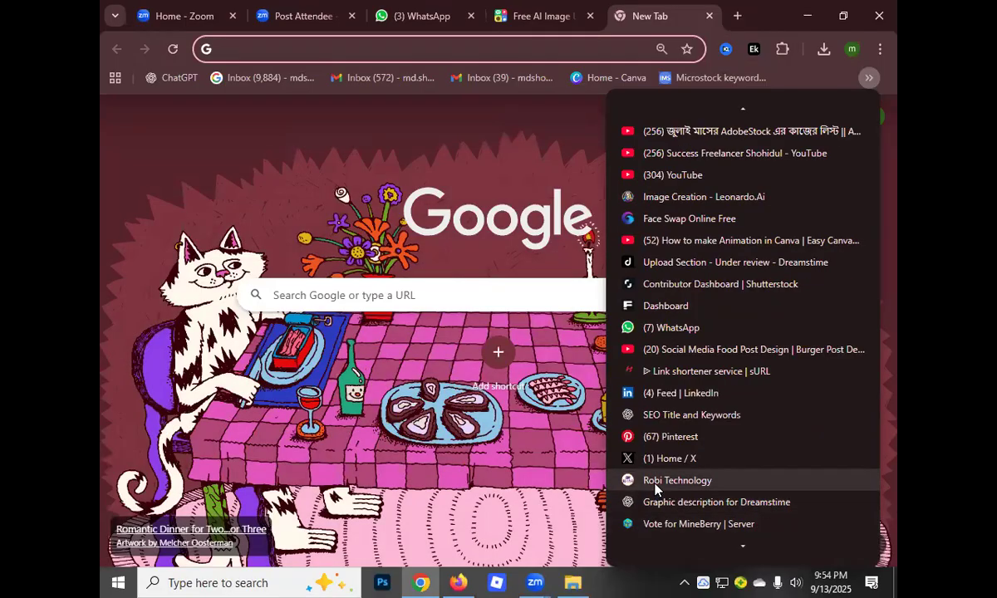
click(656, 481)
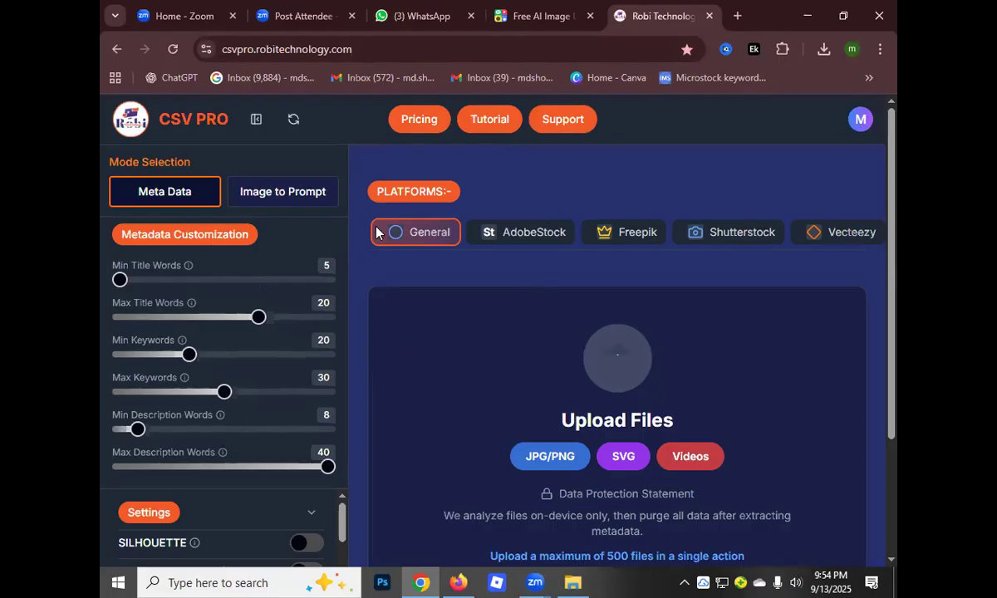
Choose the AdobeStock platform and set the metadata limits to 10 max title words and 6 min keywords
click(523, 241)
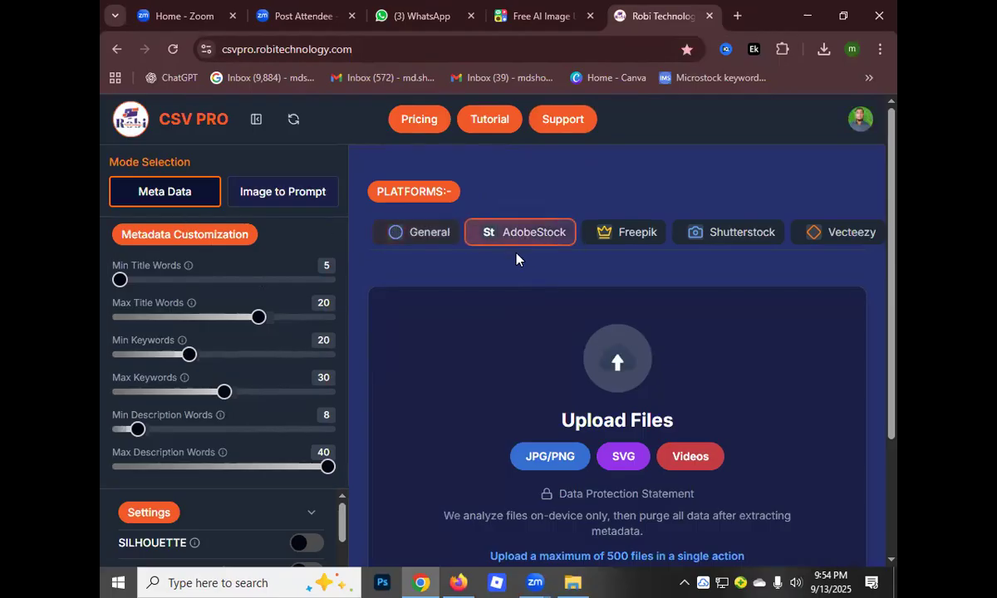
click(126, 317)
drag(120, 316, 116, 317)
click(128, 354)
click(119, 356)
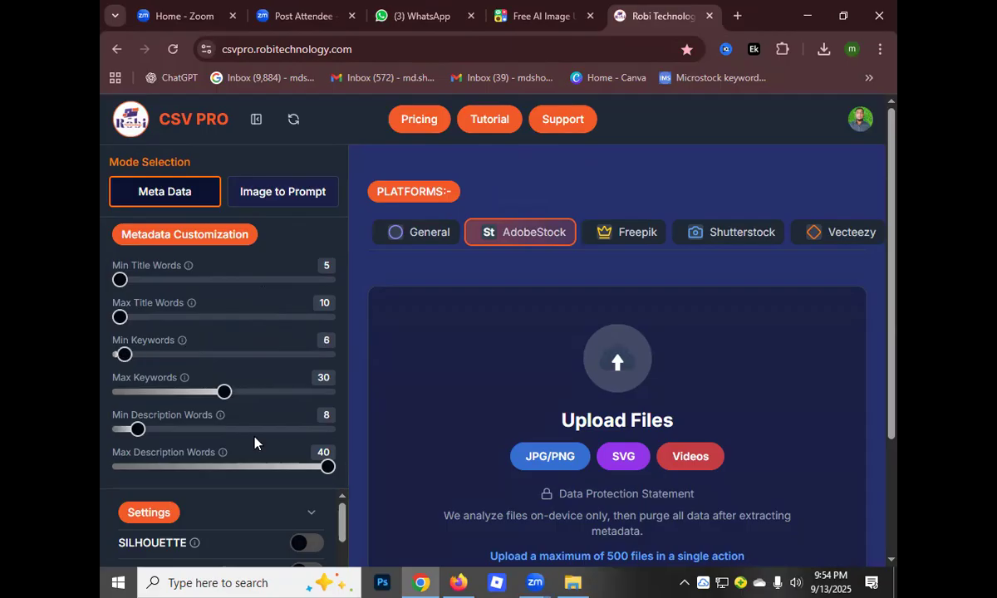
Set the max keywords for the generated metadata to 36
click(119, 392)
click(191, 392)
click(240, 392)
click(256, 393)
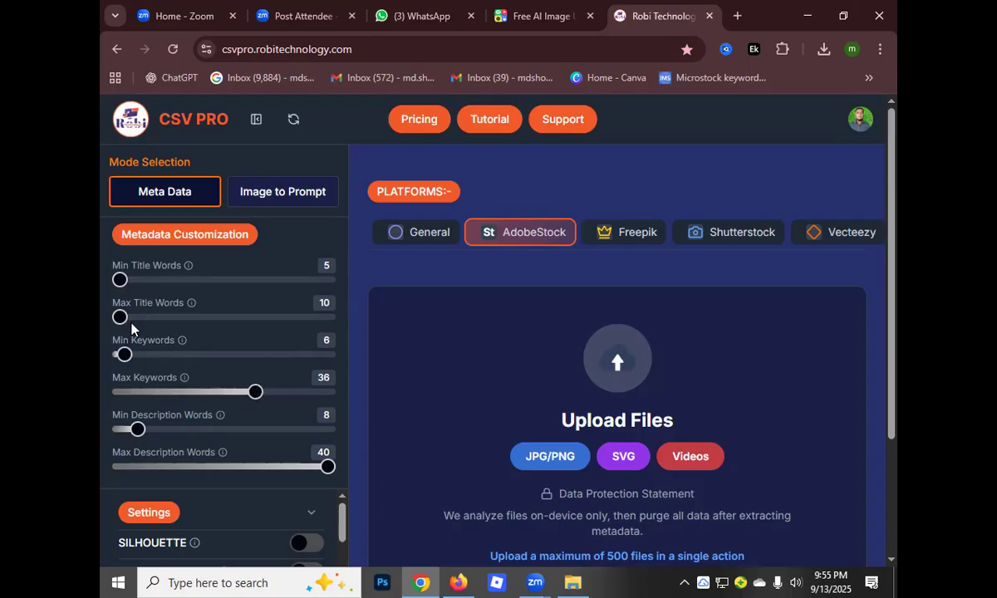
scroll(288, 448, down, 5)
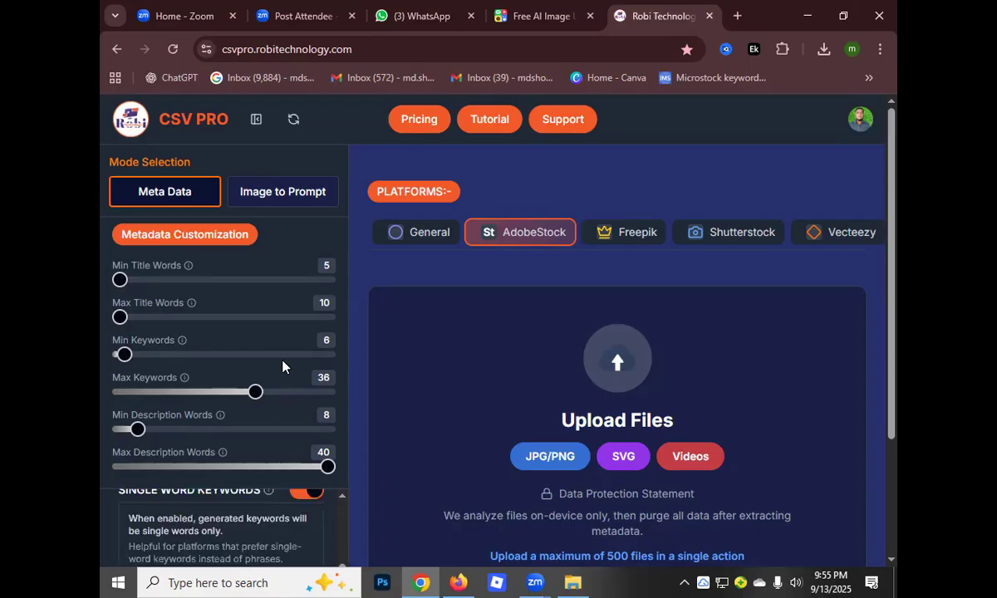
scroll(253, 374, up, 3)
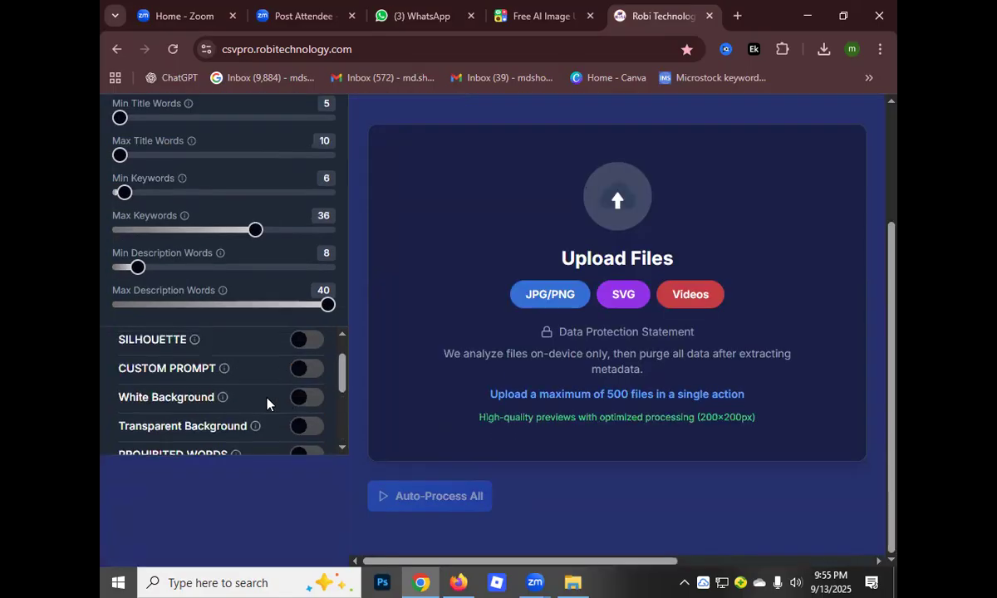
scroll(266, 406, down, 1)
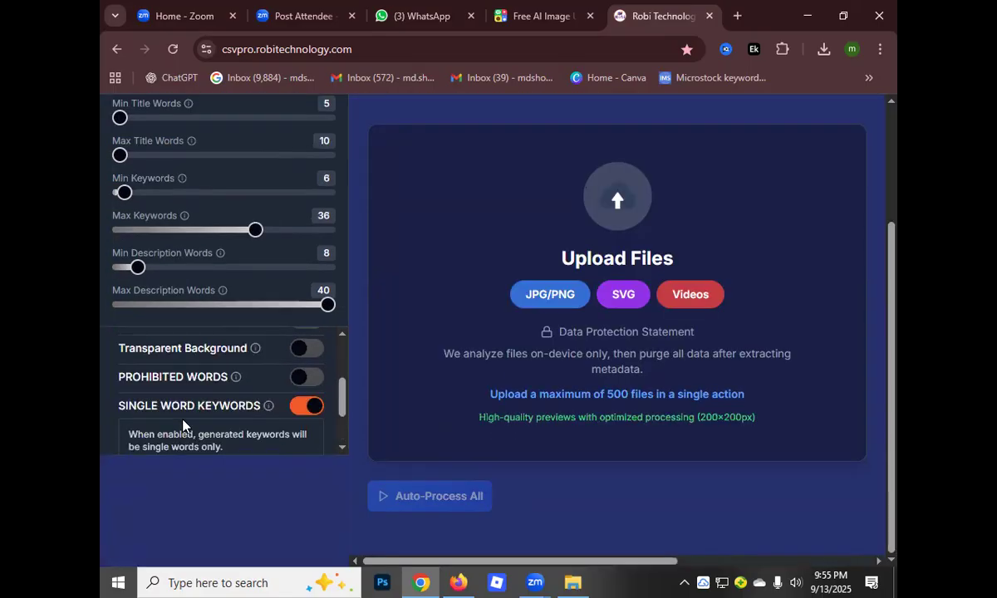
scroll(311, 382, up, 3)
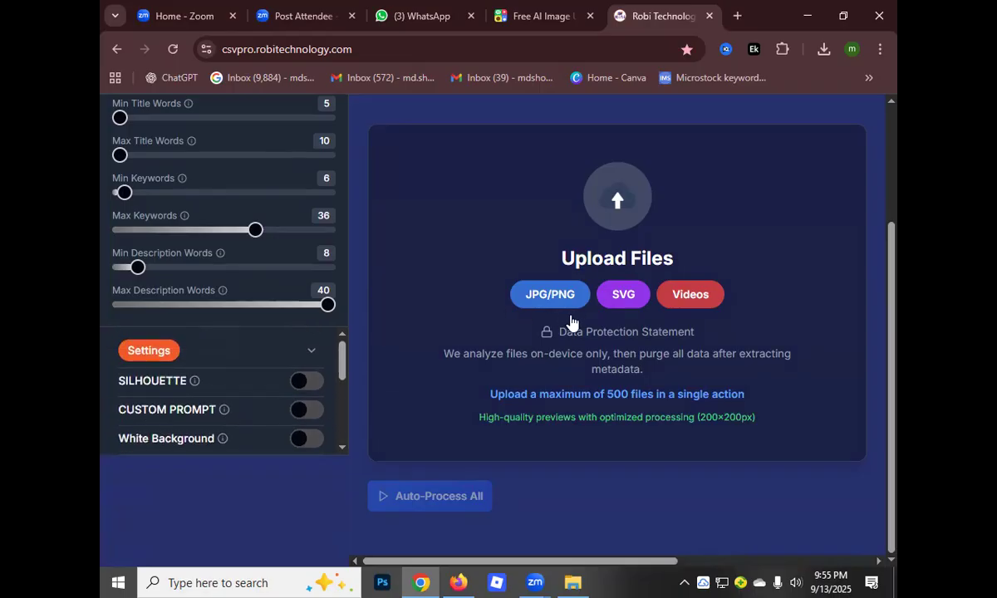
scroll(530, 241, up, 2)
scroll(532, 245, down, 2)
click(541, 295)
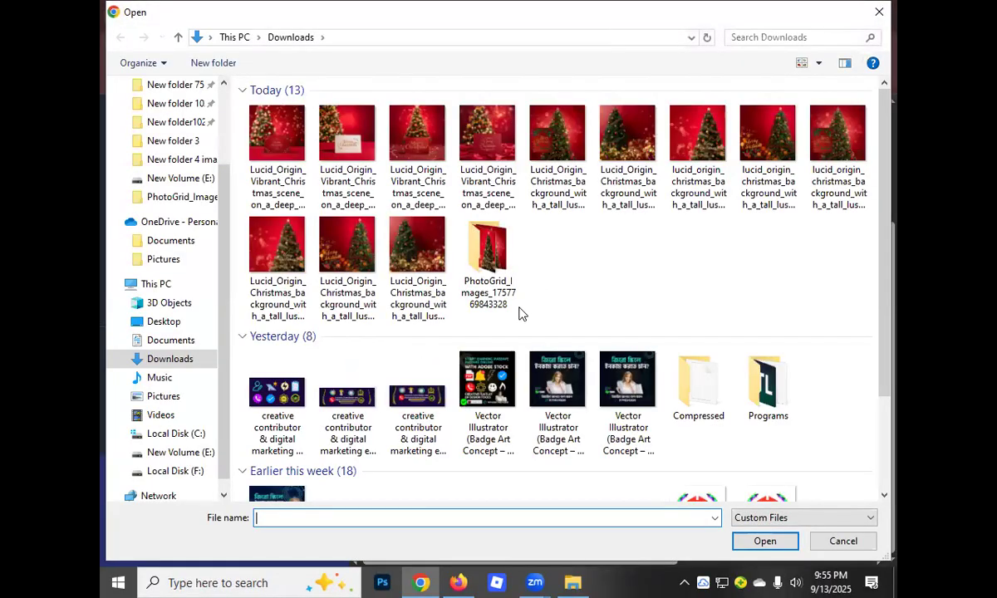
double_click(490, 264)
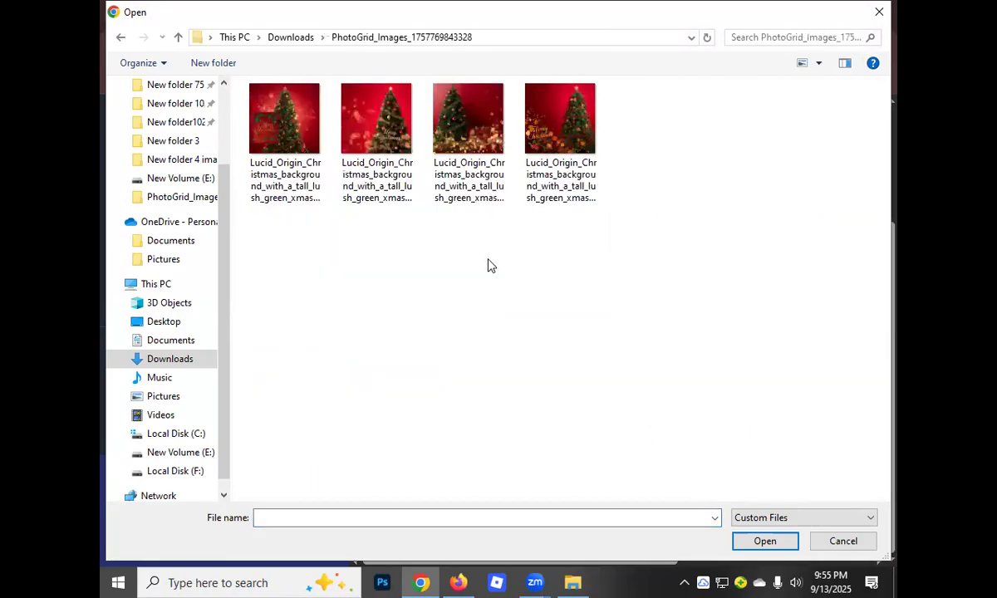
drag(639, 137, 227, 109)
click(765, 540)
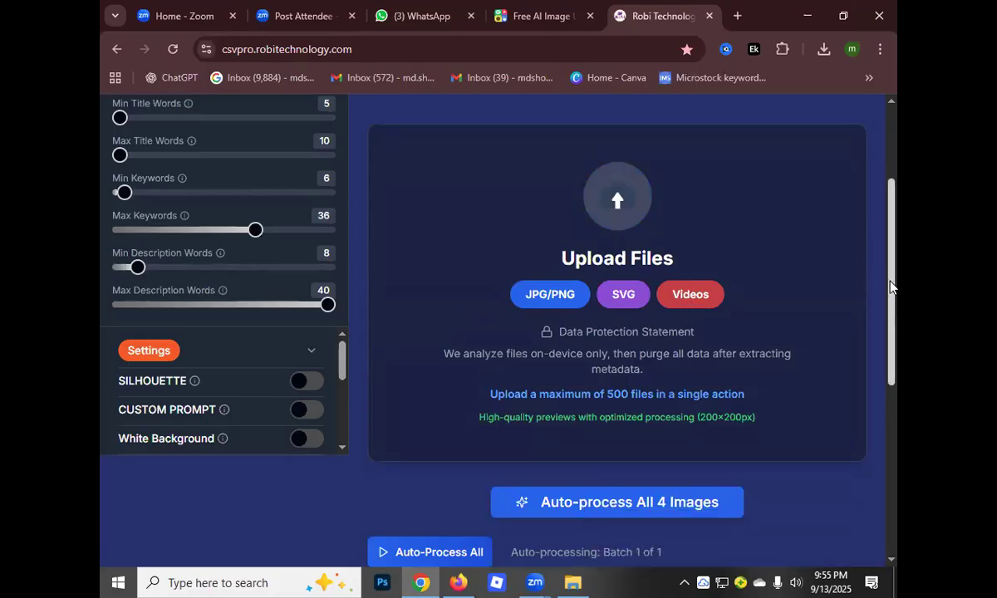
Auto-process all four uploaded images to generate their AdobeStock metadata
drag(892, 276, 892, 357)
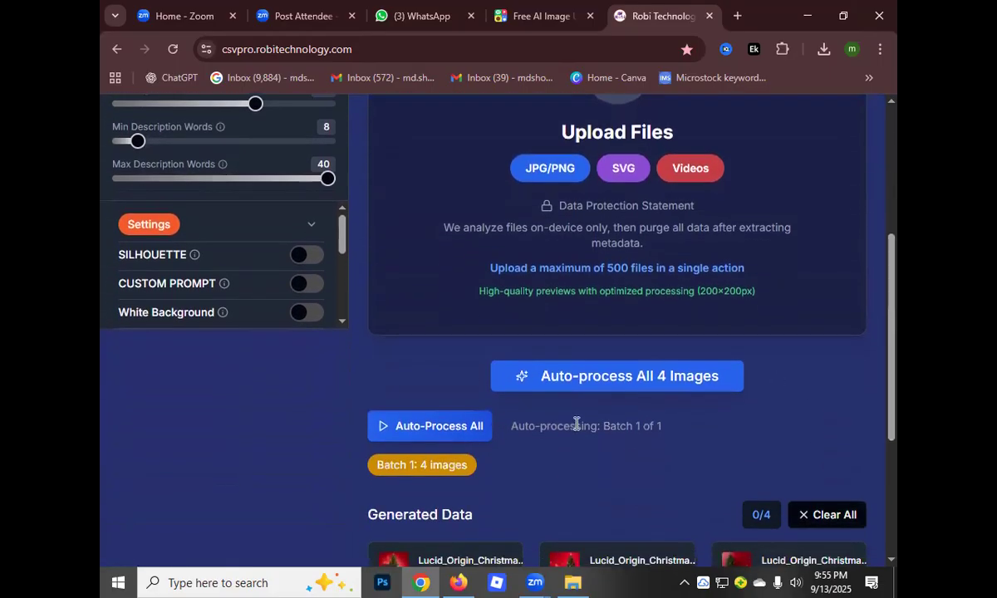
scroll(592, 262, down, 2)
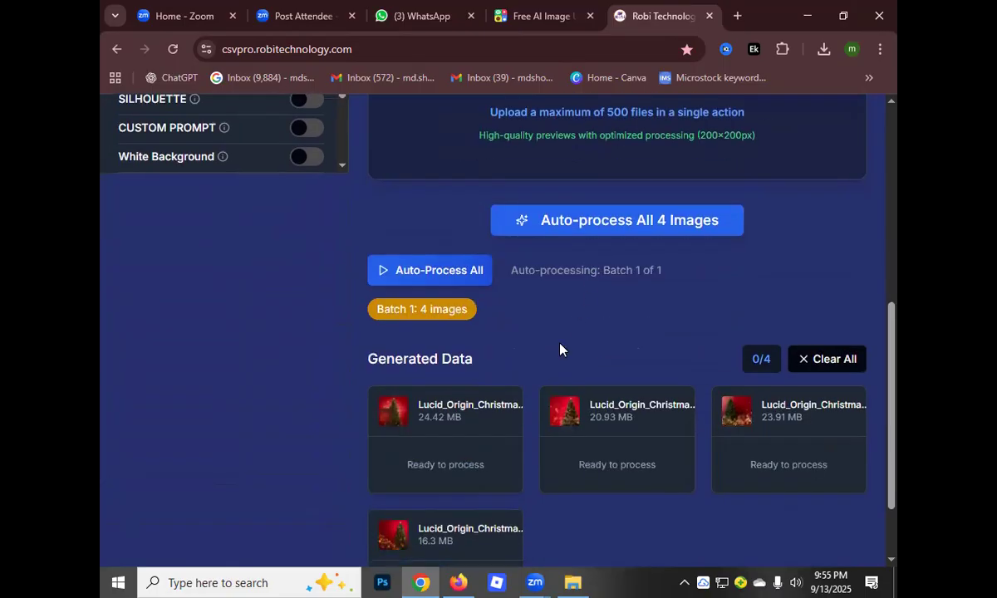
scroll(531, 365, down, 1)
scroll(561, 387, up, 2)
scroll(561, 387, down, 2)
scroll(558, 389, up, 1)
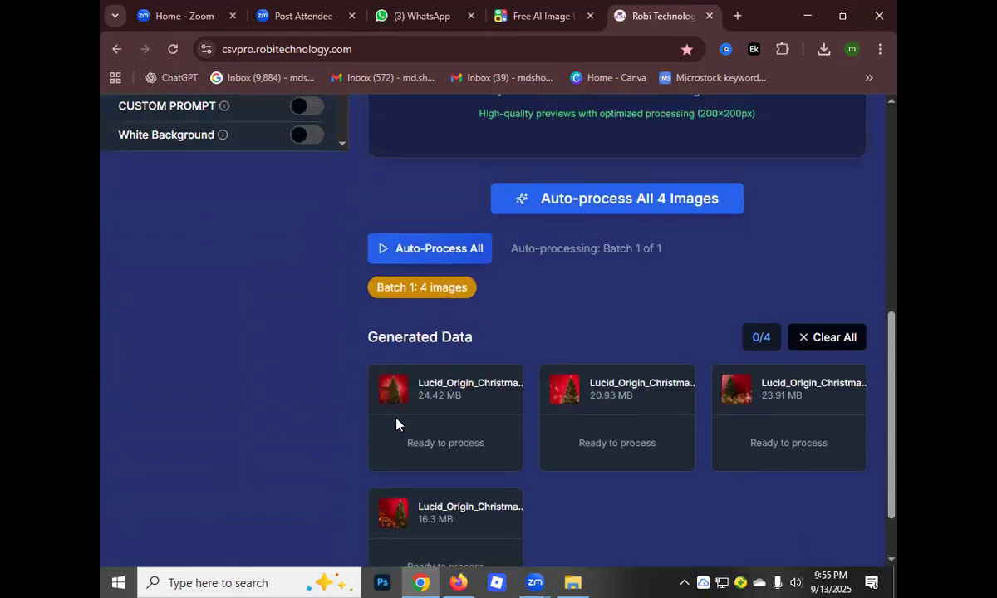
click(577, 204)
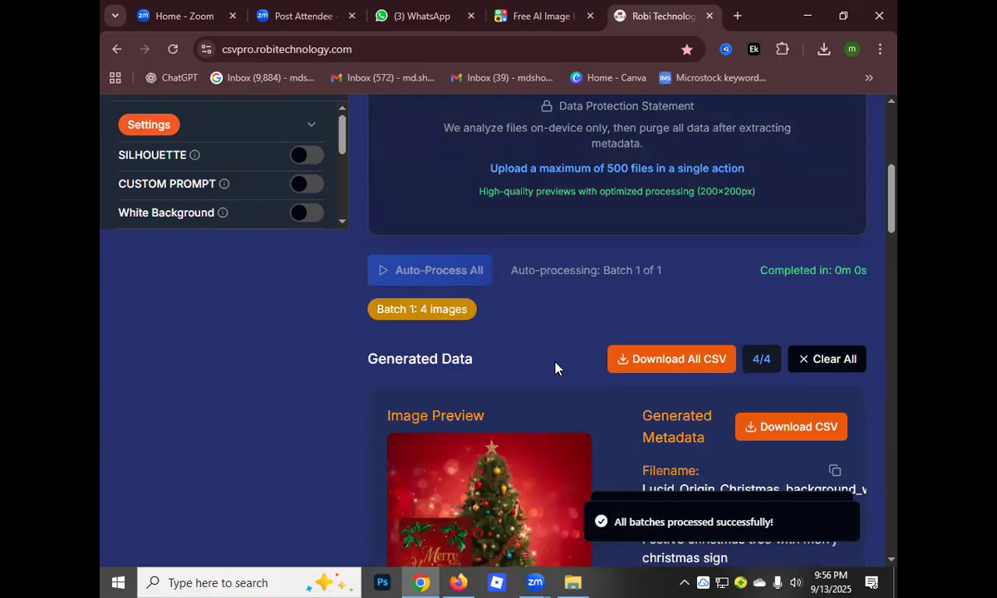
Examine the generated title, keywords and category of each of the four Christmas tree images
scroll(554, 368, down, 3)
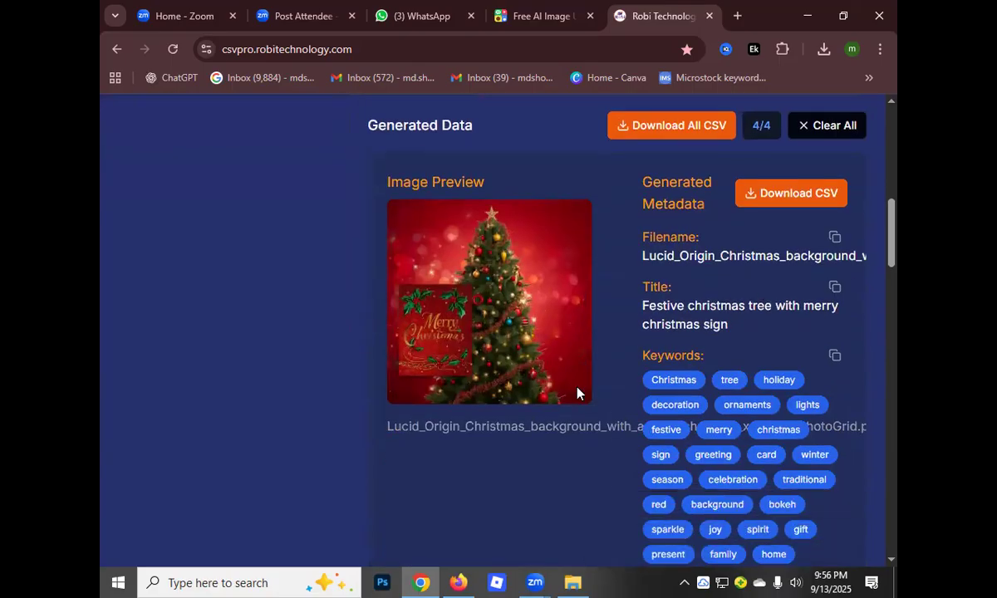
scroll(573, 394, down, 4)
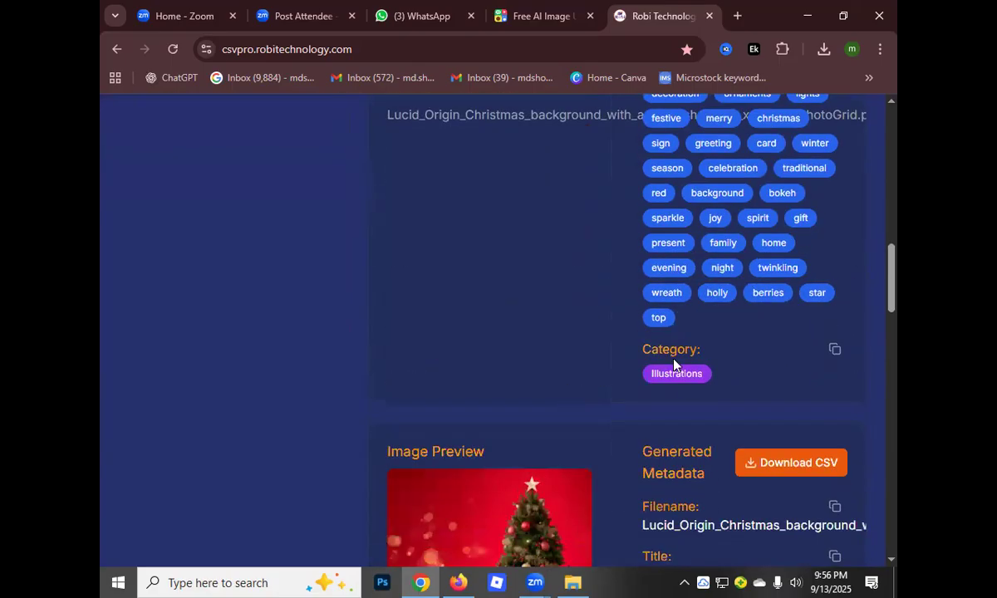
scroll(605, 370, down, 8)
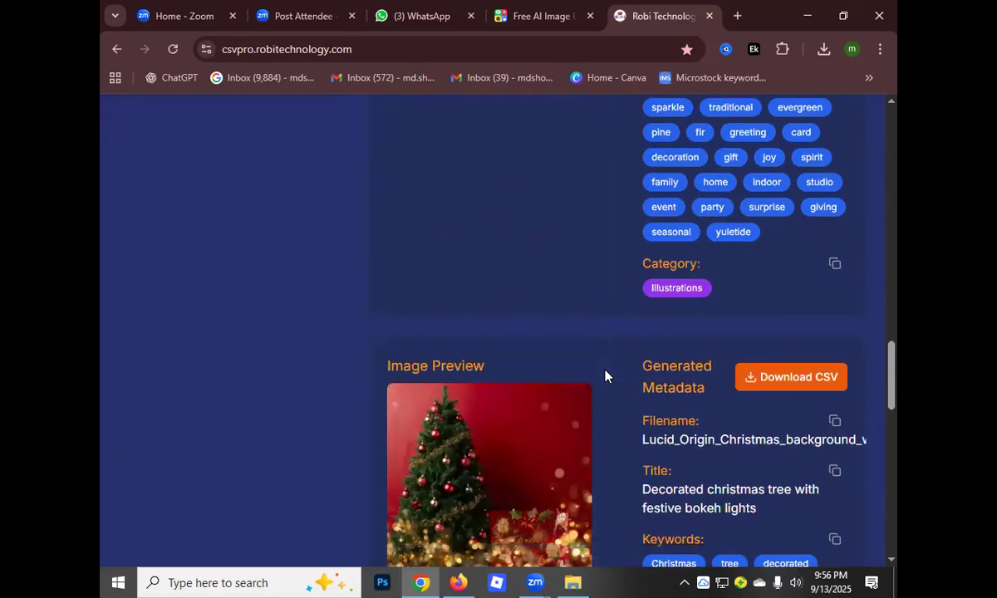
scroll(605, 376, down, 8)
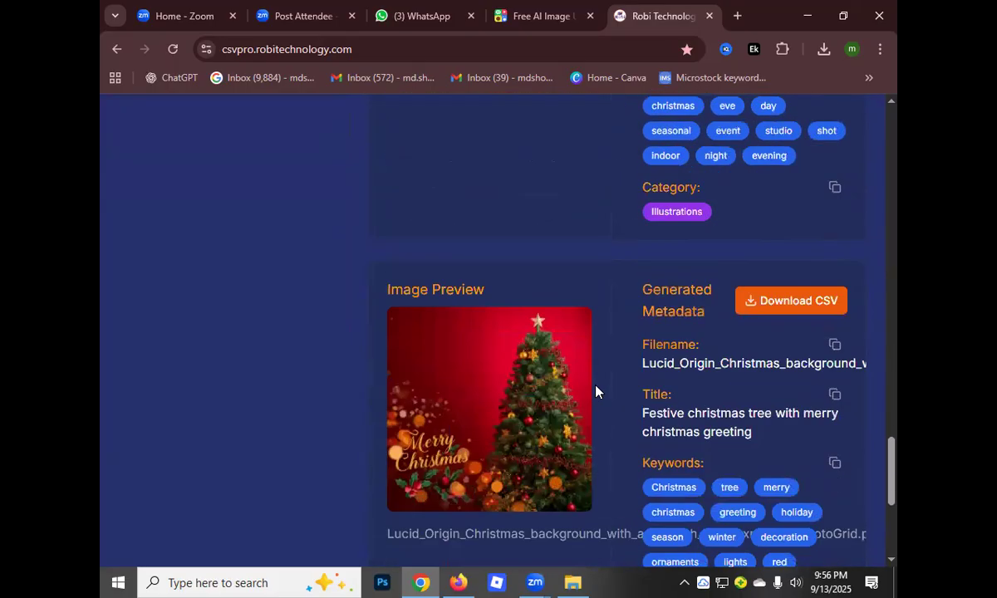
scroll(595, 392, down, 4)
scroll(587, 415, up, 4)
scroll(582, 419, up, 15)
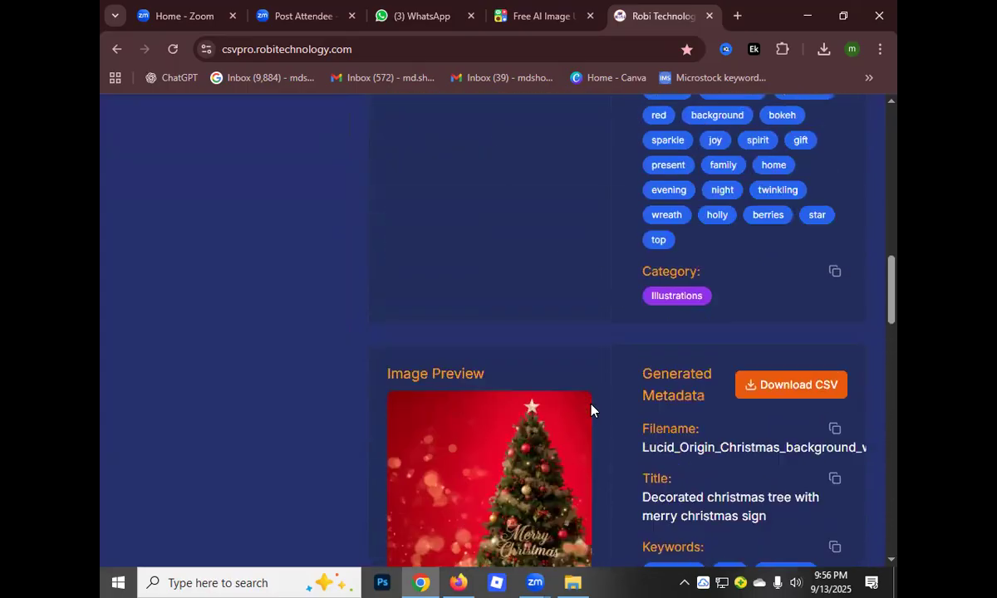
scroll(590, 409, up, 8)
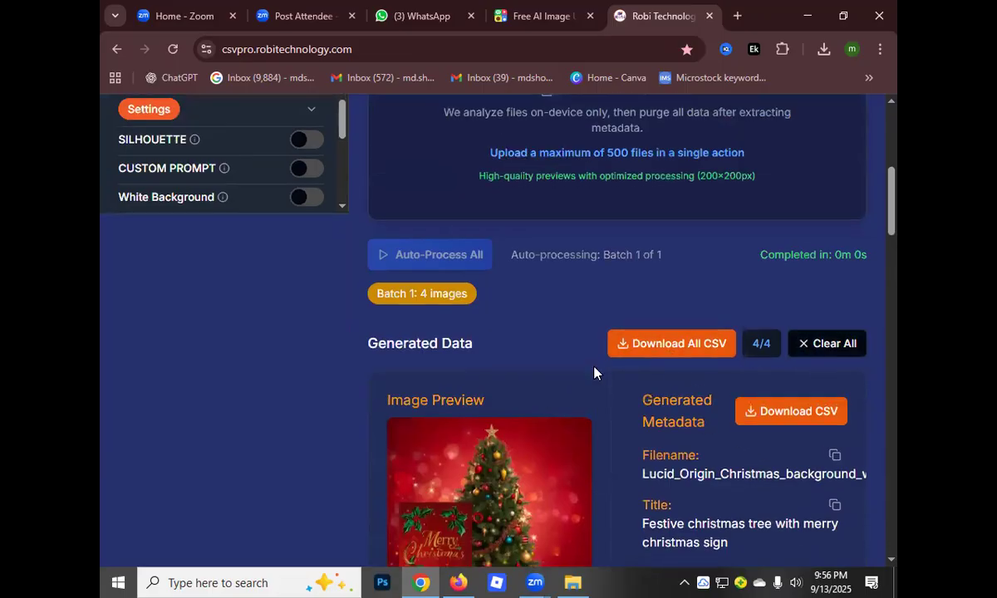
scroll(566, 375, down, 4)
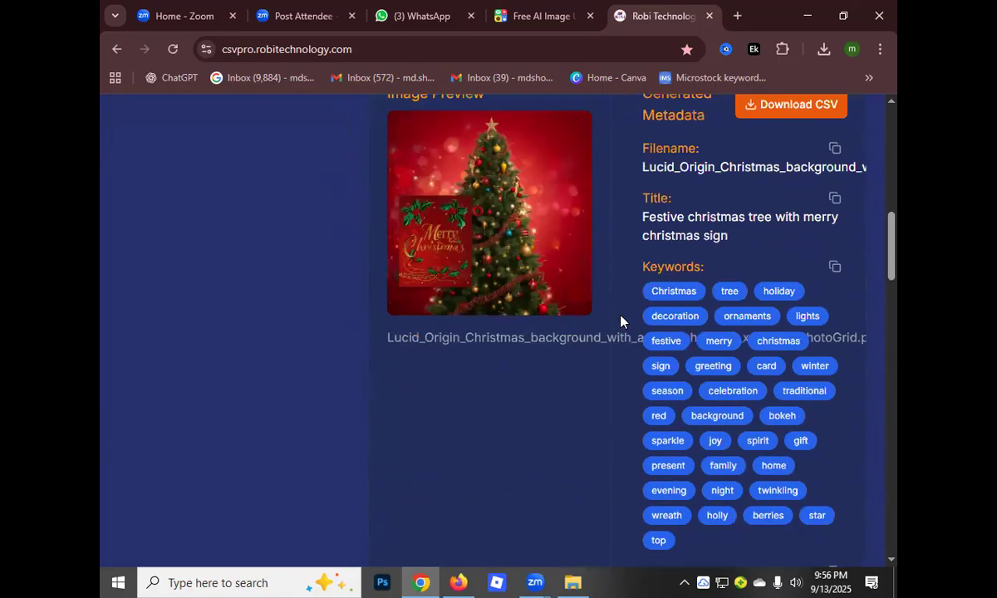
scroll(700, 405, down, 2)
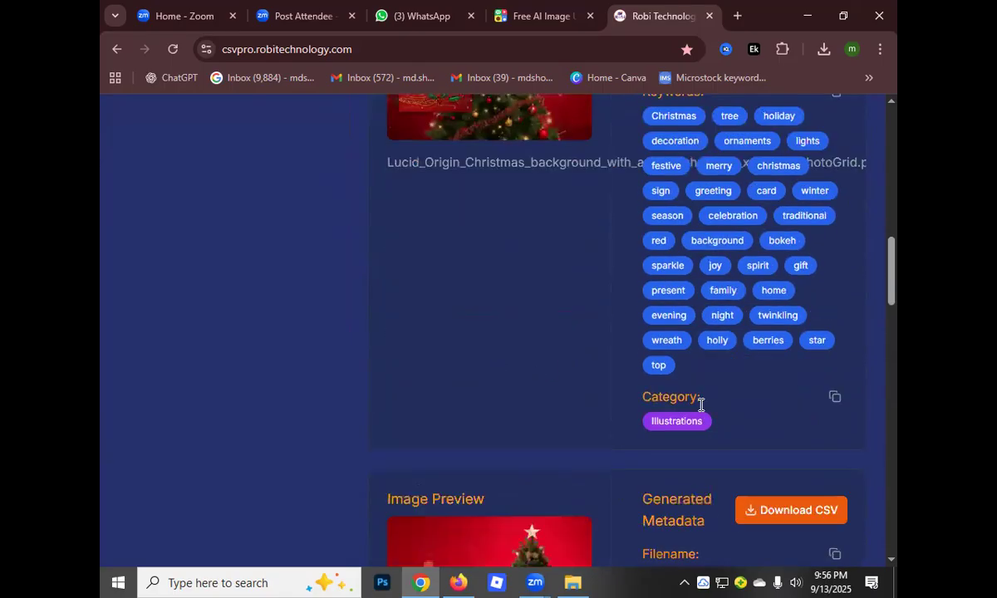
scroll(700, 405, down, 3)
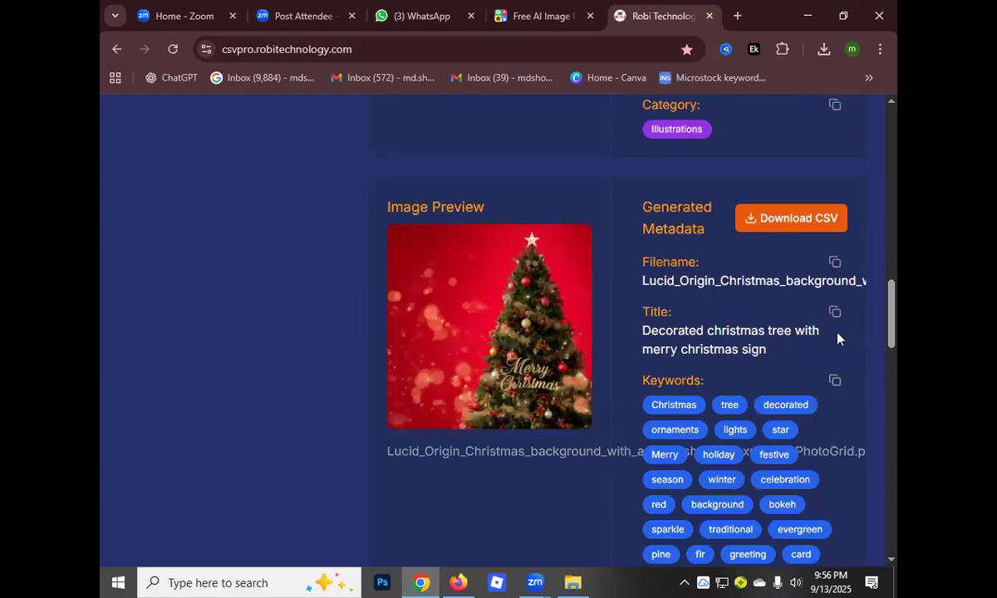
scroll(591, 422, down, 20)
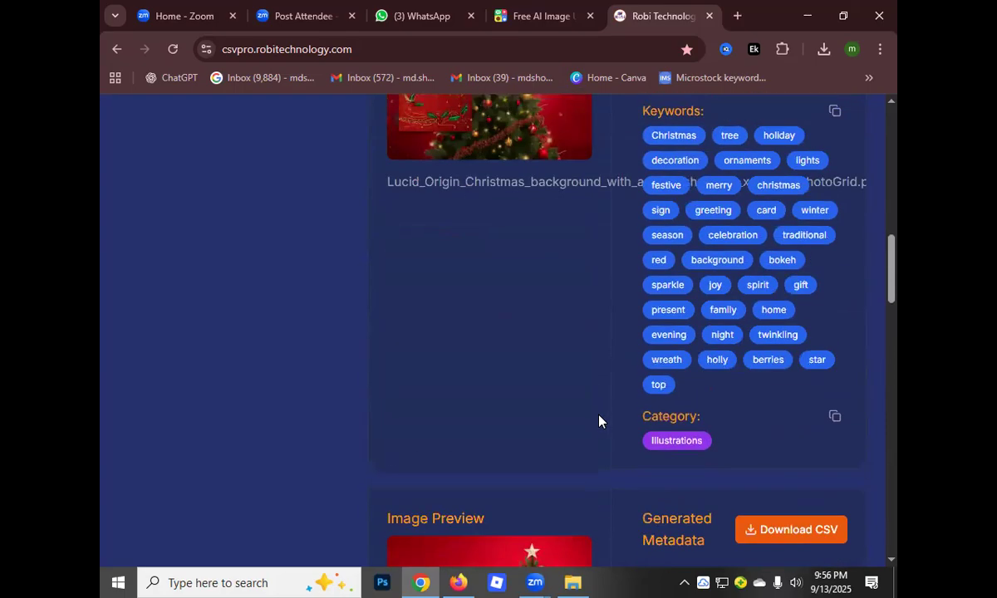
Download the metadata of all images as one CSV file and show the browser's recent downloads
scroll(604, 419, up, 8)
scroll(602, 378, down, 4)
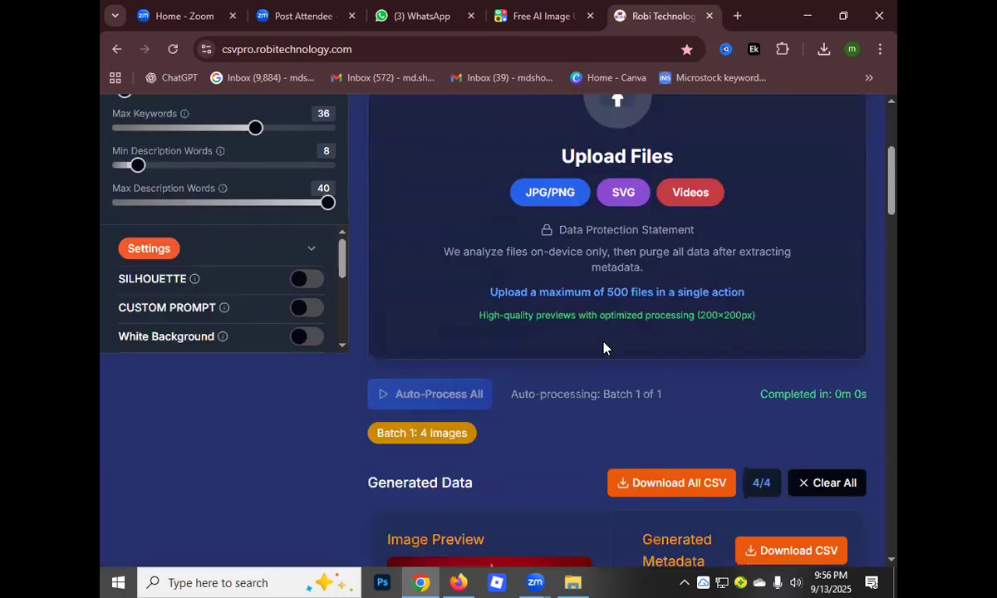
scroll(601, 349, down, 1)
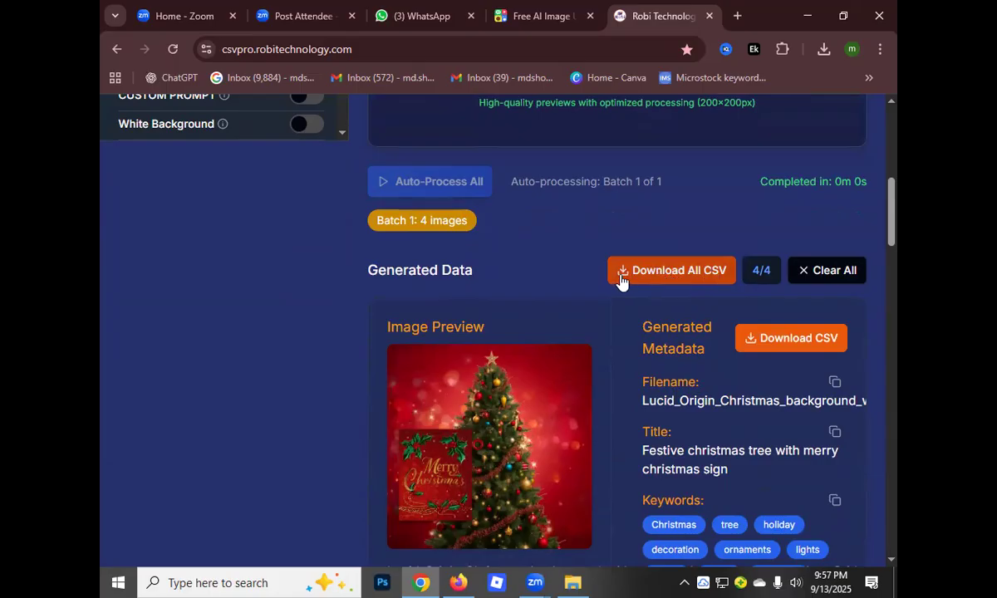
click(656, 277)
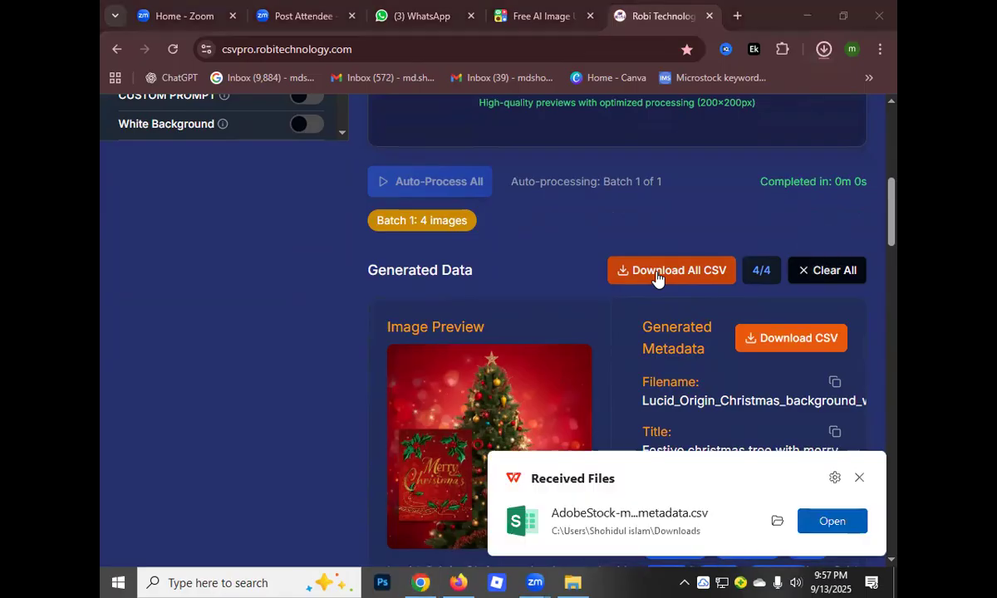
click(823, 49)
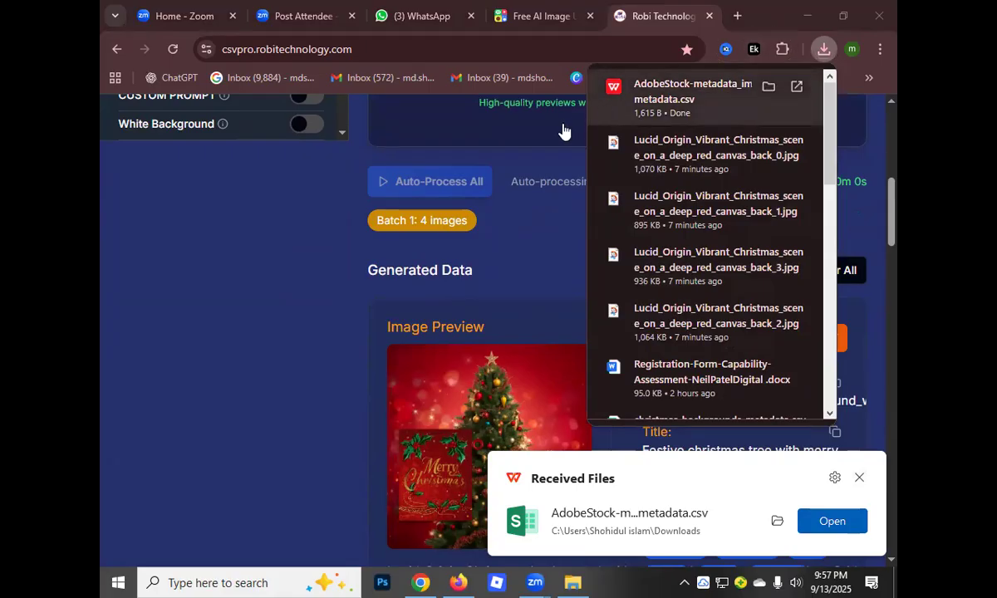
Switch to the Adobe Stock contributor site in Firefox, view the dashboard and open the Uploaded Files page
click(807, 18)
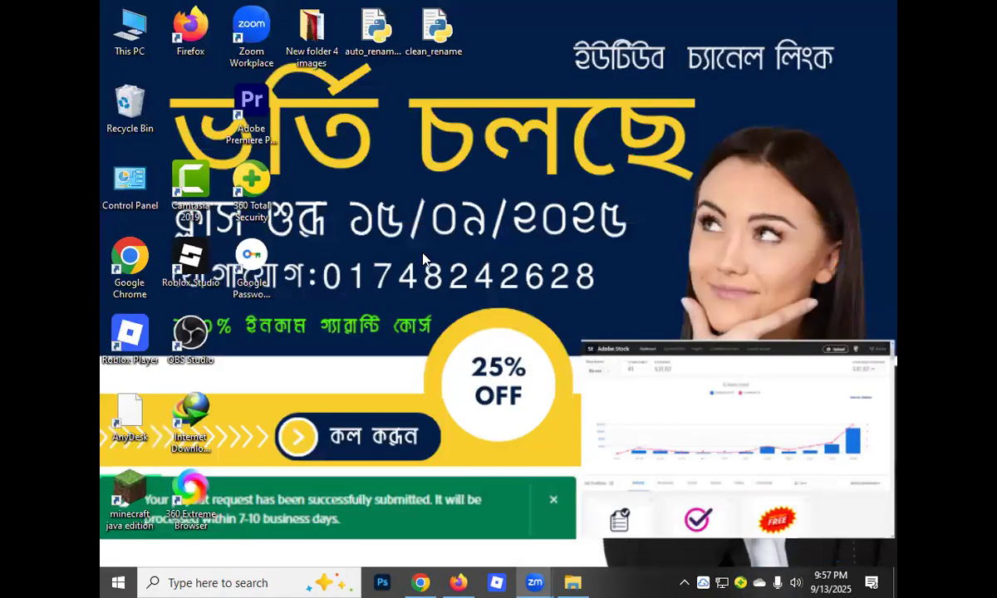
click(458, 581)
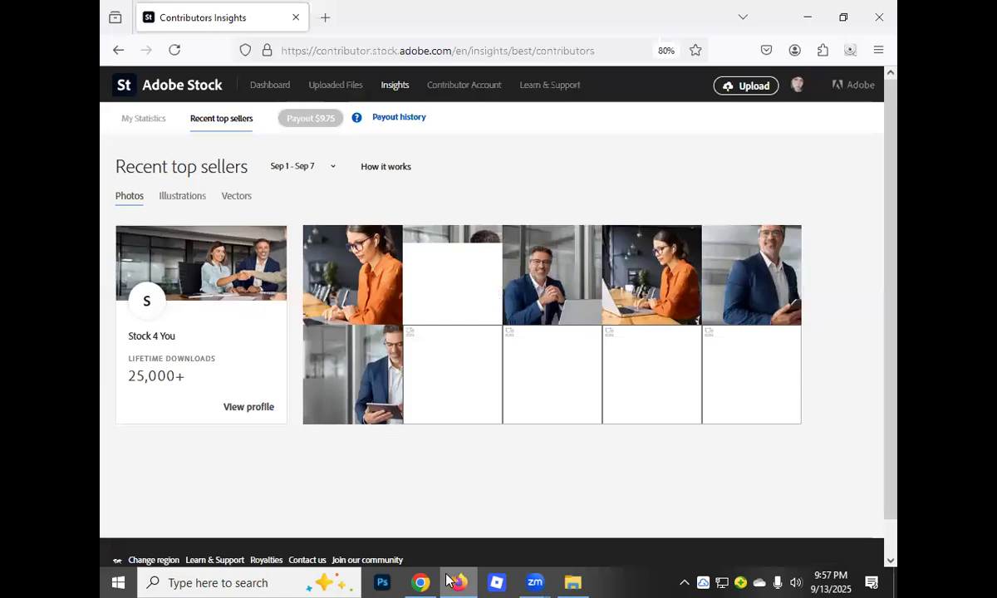
click(264, 90)
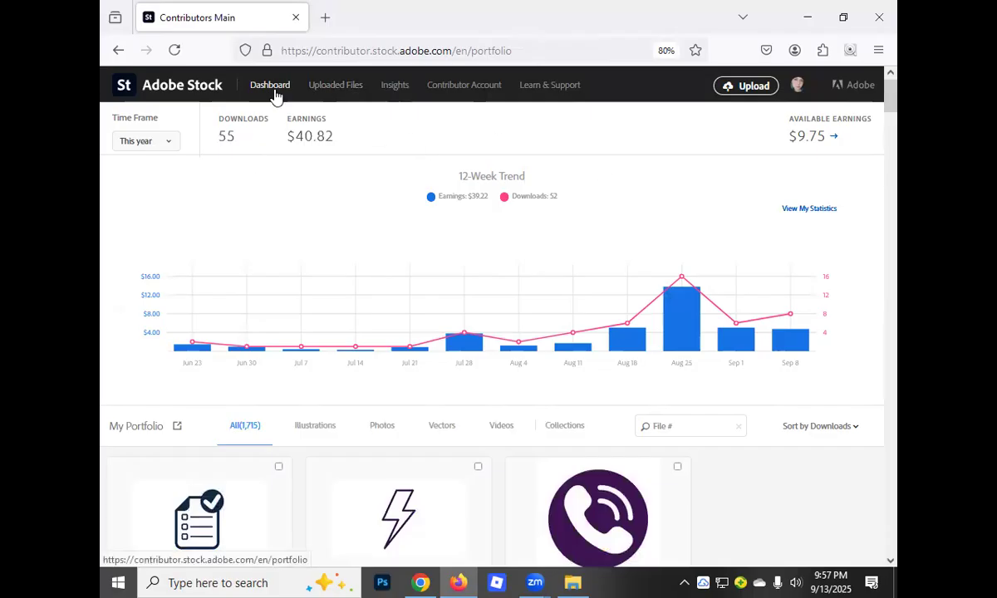
click(319, 91)
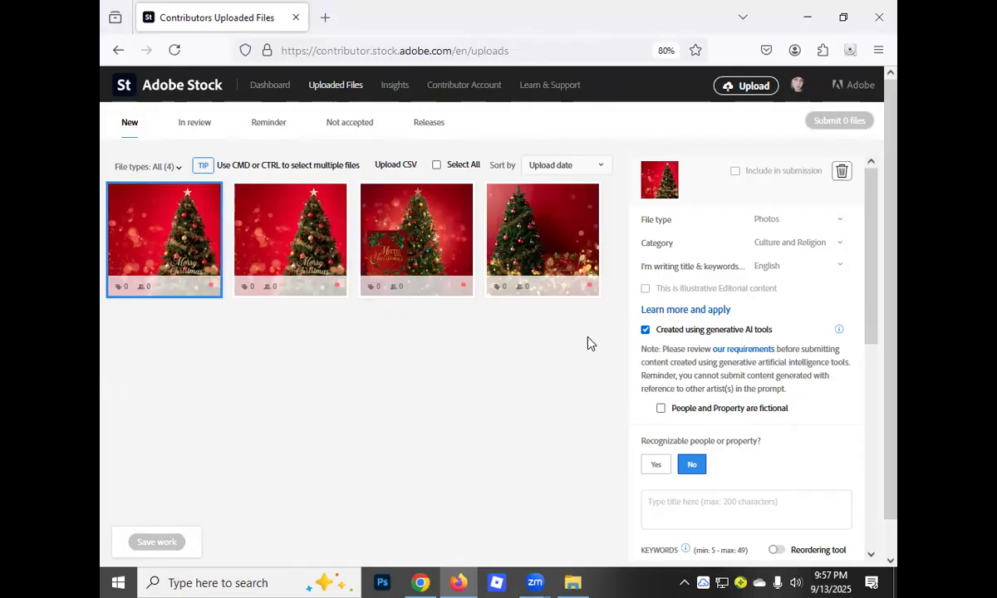
Select all four existing Christmas tree images among the new uploads and delete them
scroll(583, 394, down, 1)
scroll(584, 392, up, 1)
mouse_move(423, 255)
click(437, 165)
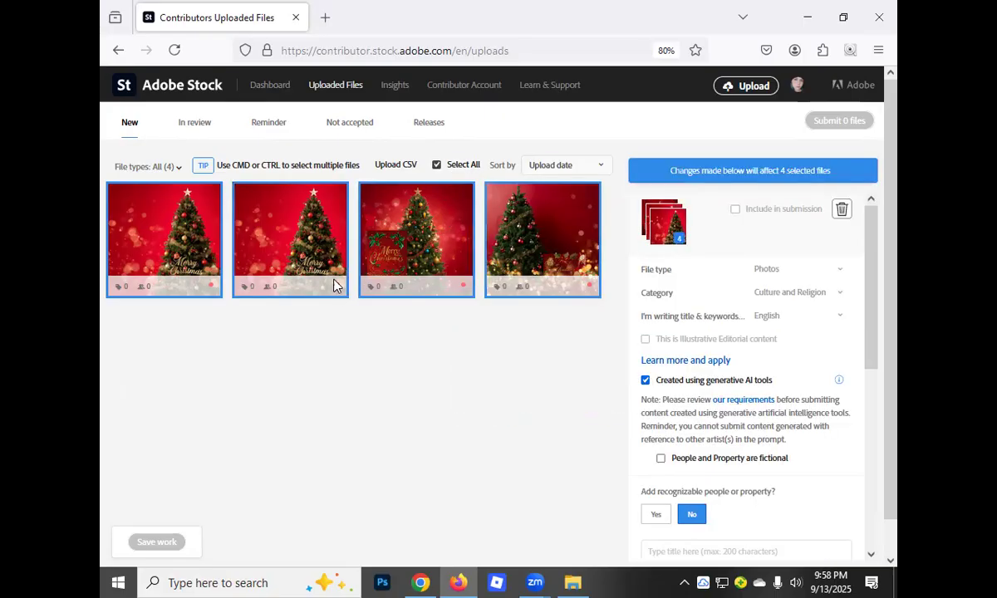
click(842, 210)
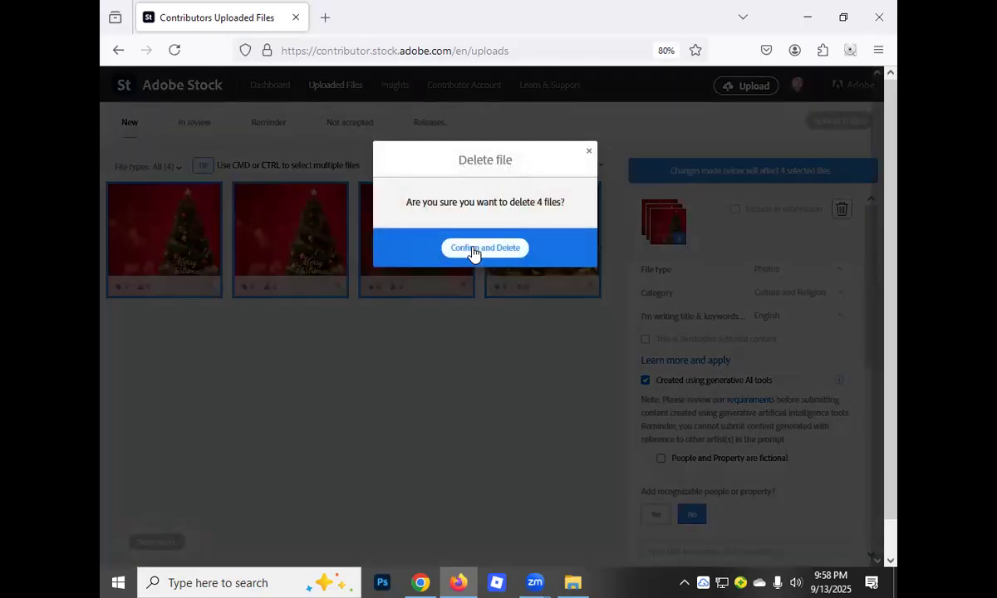
click(472, 249)
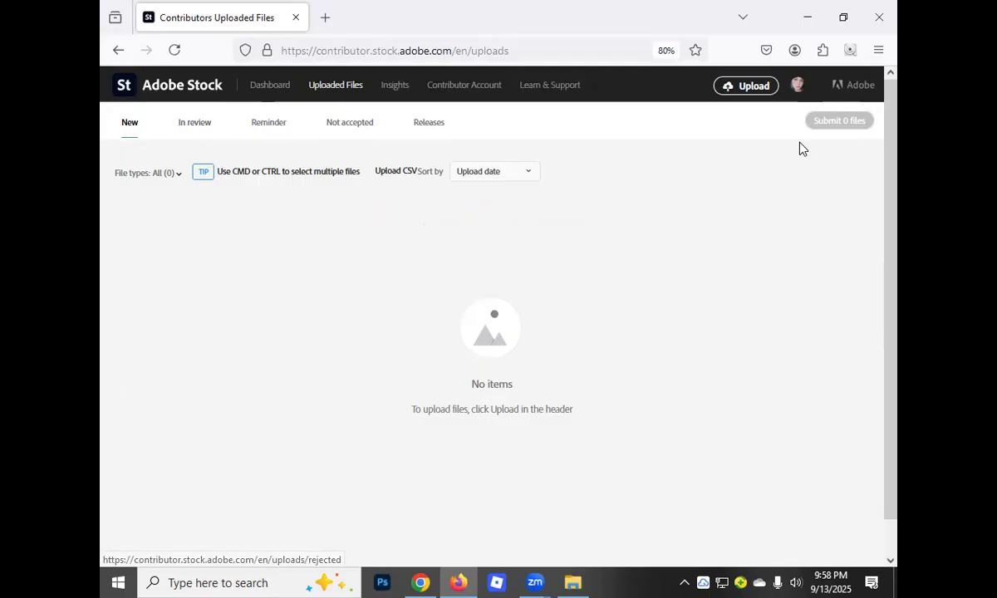
Show the JPEG image requirements and upload the fourth Christmas tree image from the PhotoGrid_Images folder in Downloads
click(750, 92)
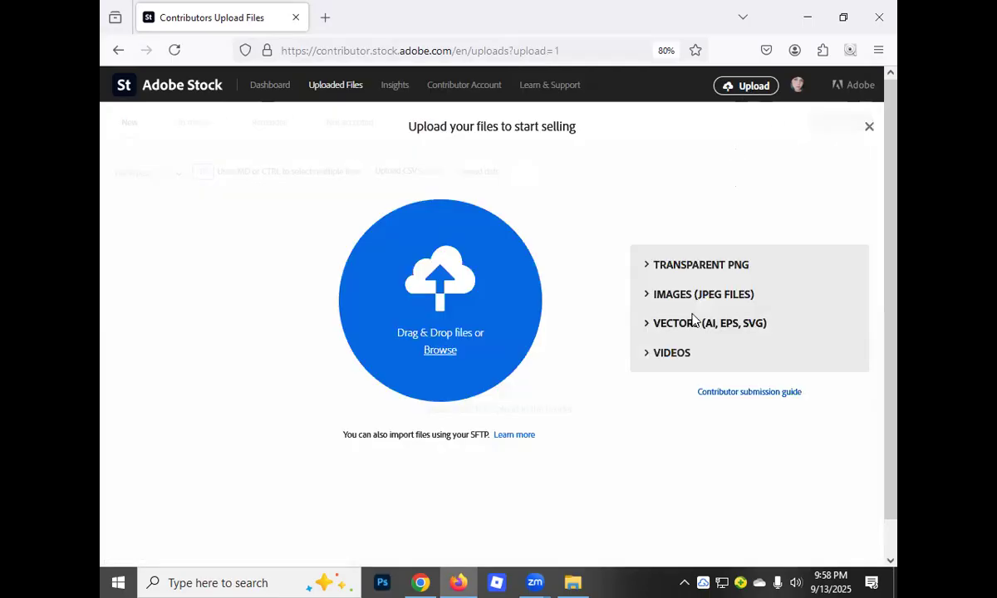
click(629, 294)
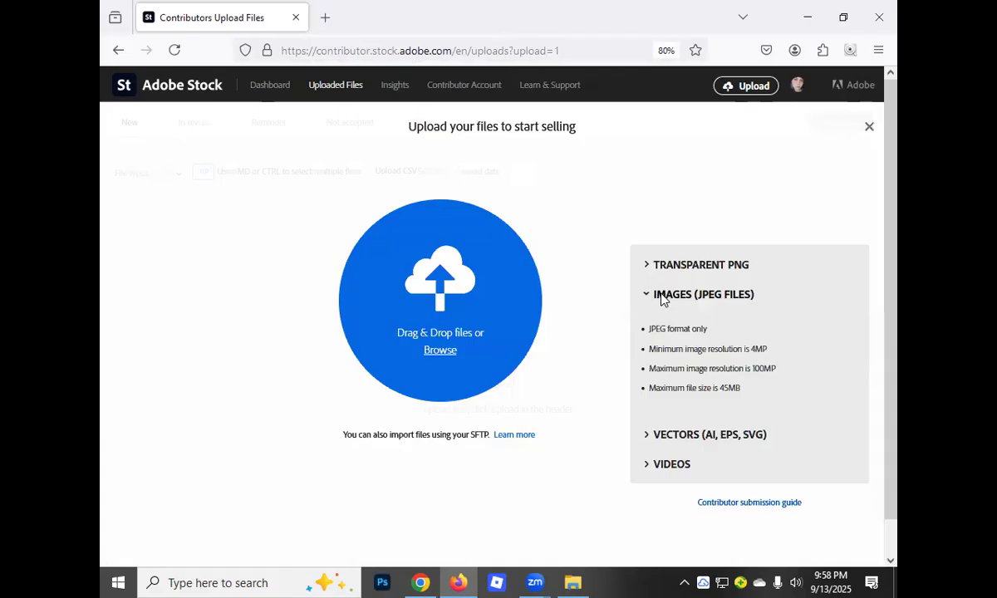
click(439, 350)
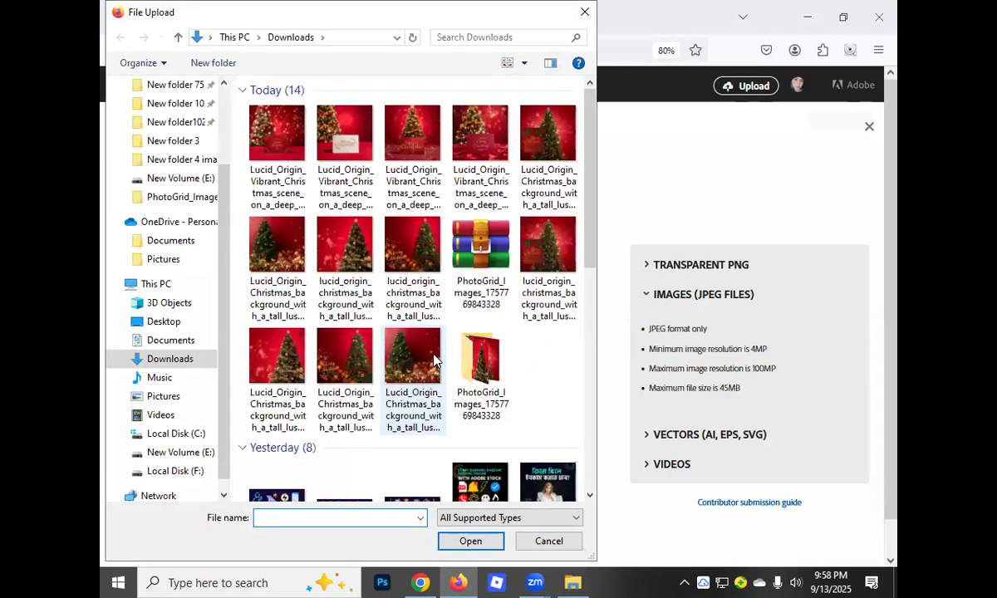
double_click(484, 382)
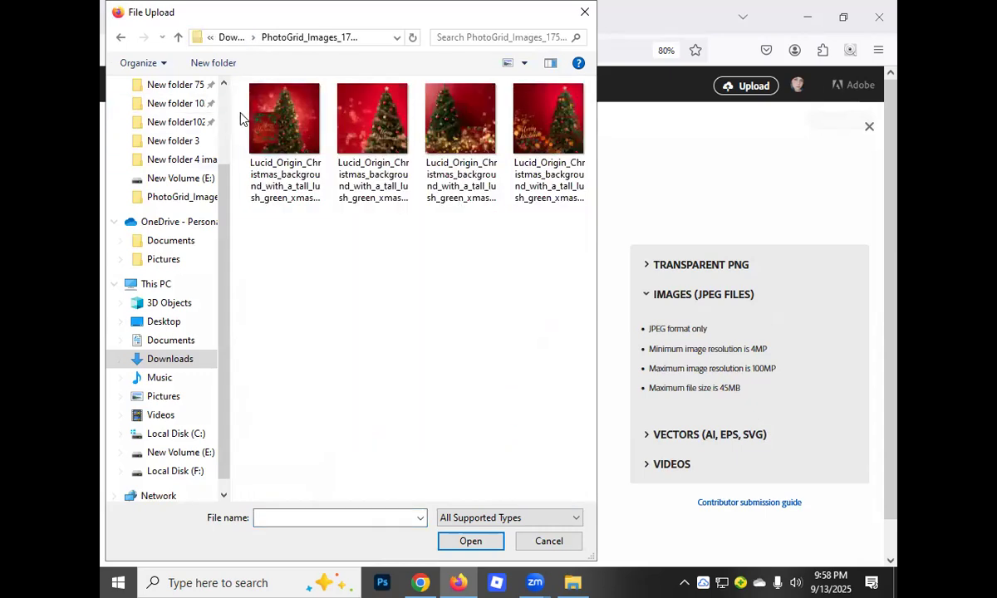
drag(239, 113, 559, 126)
click(560, 126)
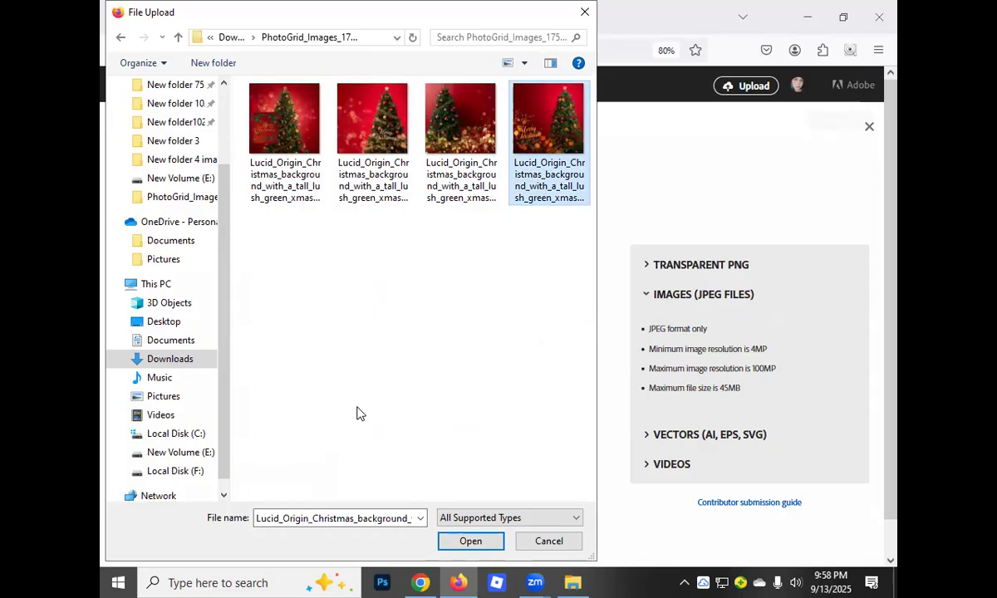
click(469, 542)
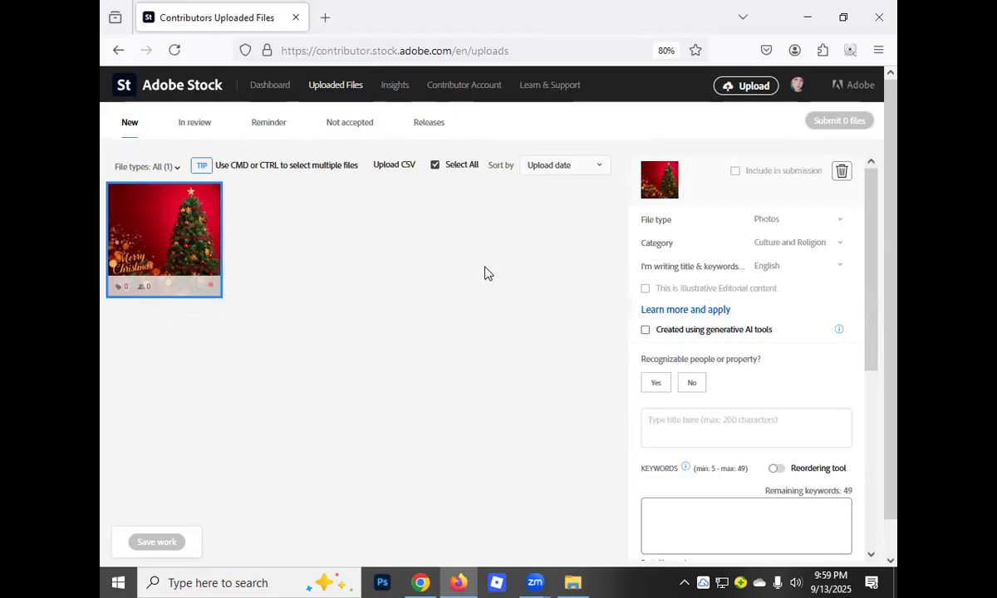
View the enlarged preview of the uploaded Merry Christmas tree image and close it
scroll(481, 436, down, 1)
scroll(423, 382, up, 1)
click(666, 185)
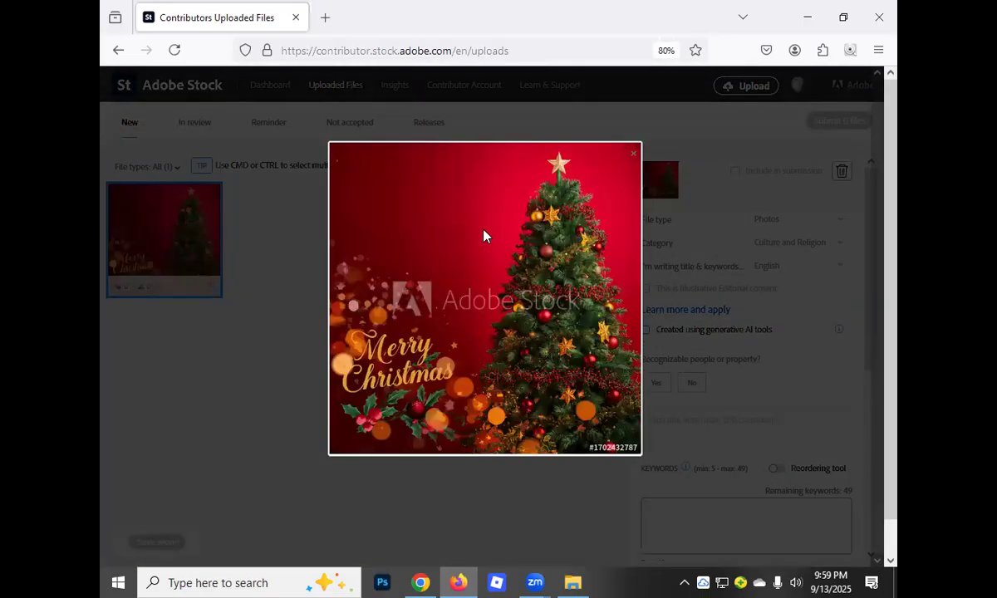
click(264, 246)
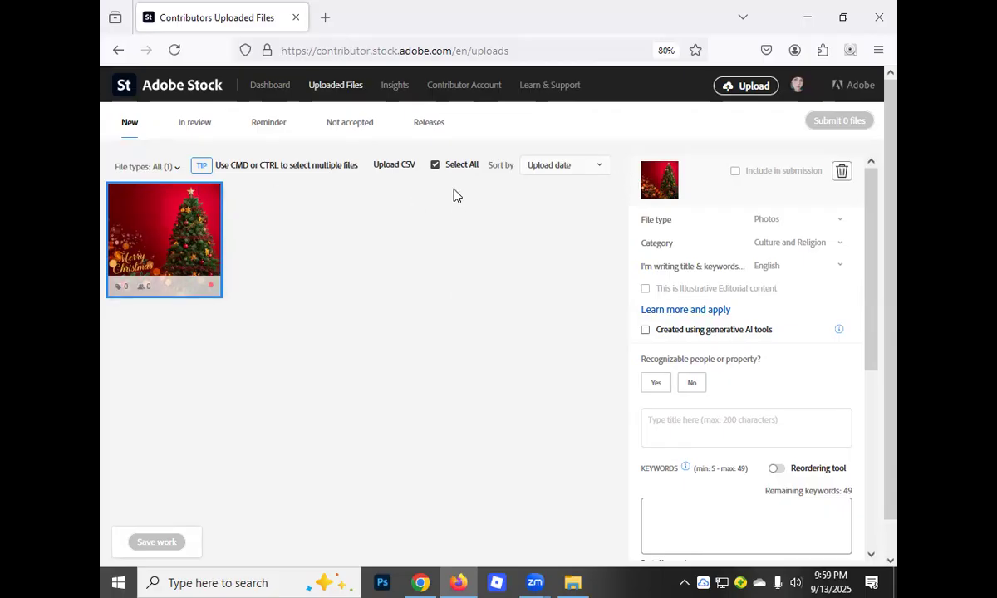
Set the selected image's category to Graphic Resources, recognizable people or property to No, and mark it as created using generative AI tools
click(434, 166)
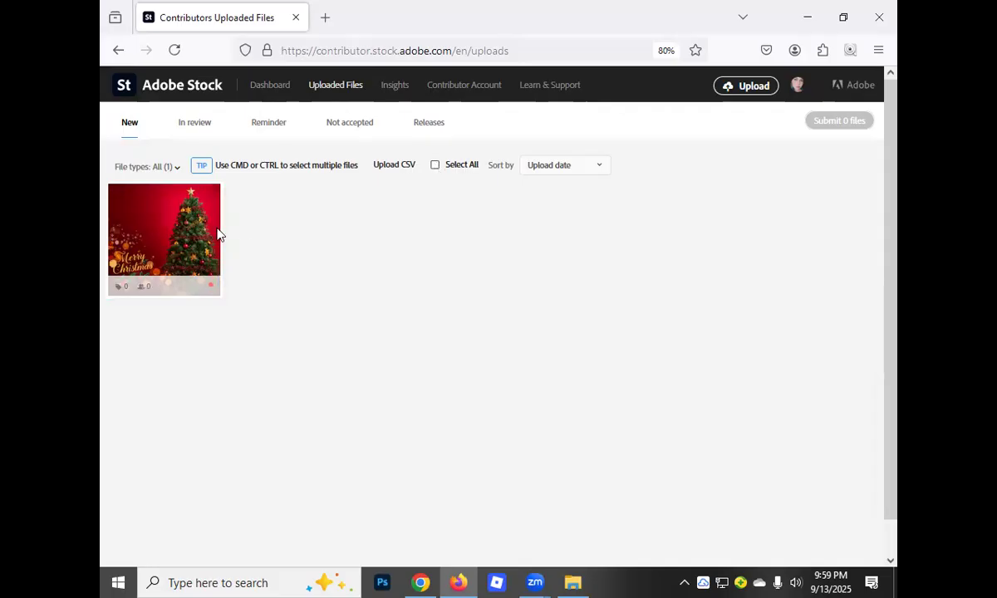
click(435, 166)
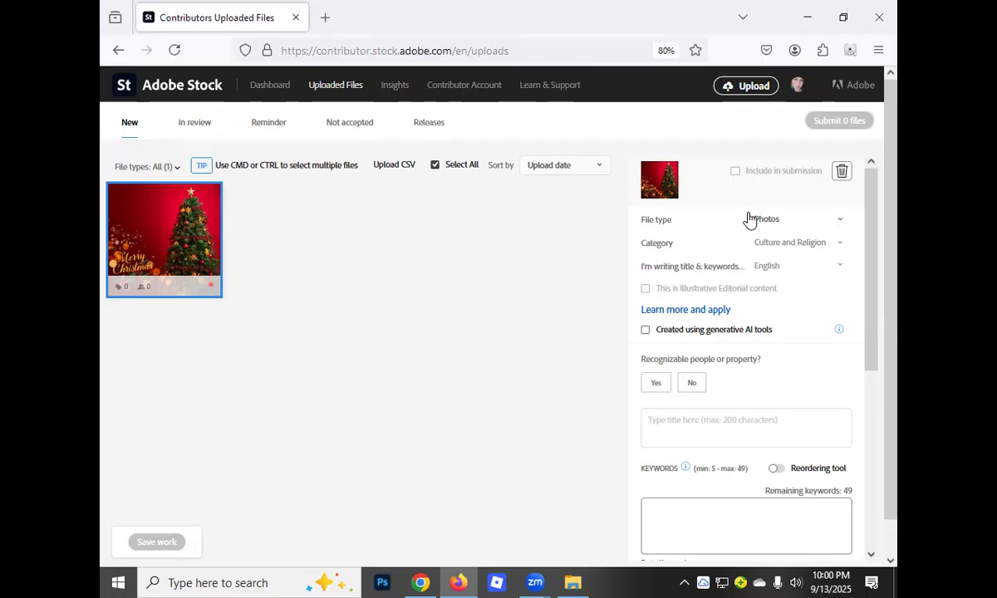
click(838, 246)
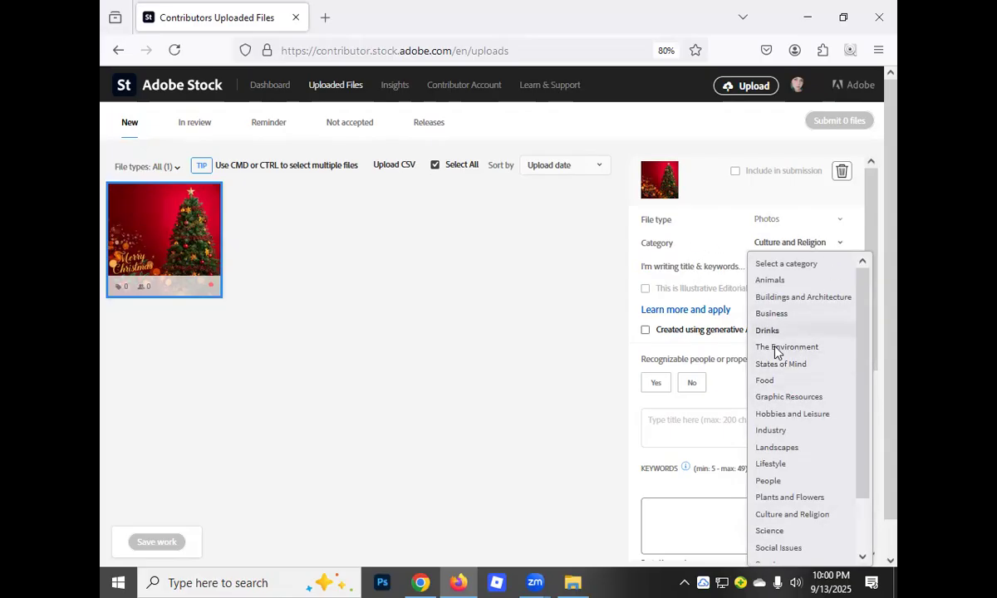
click(772, 397)
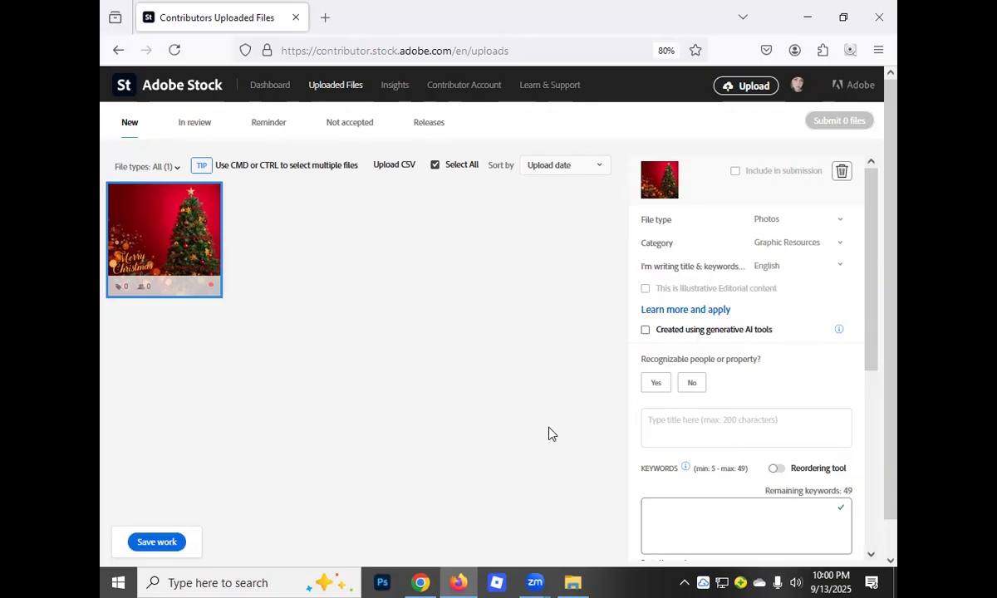
click(692, 384)
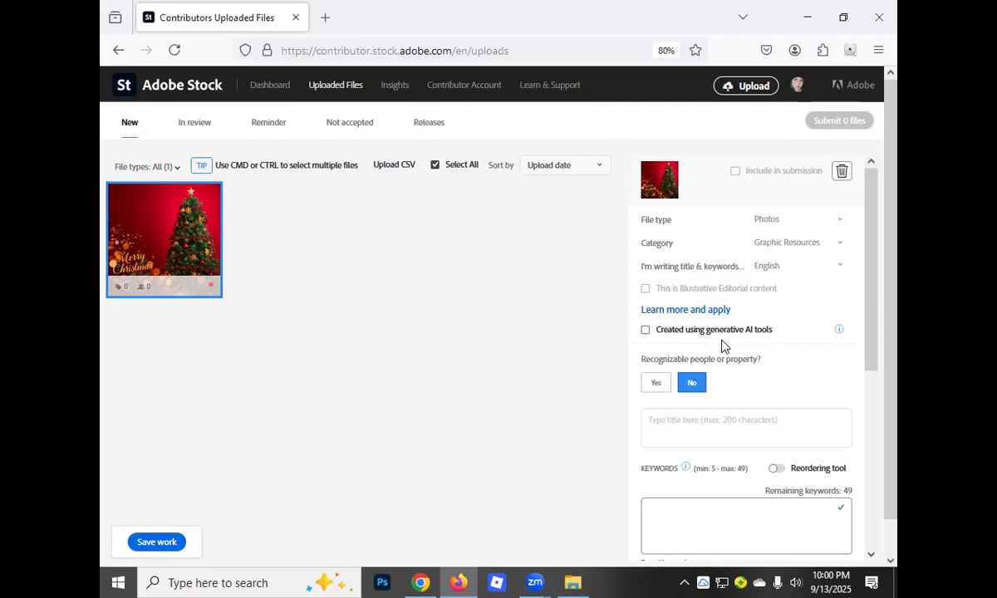
click(646, 331)
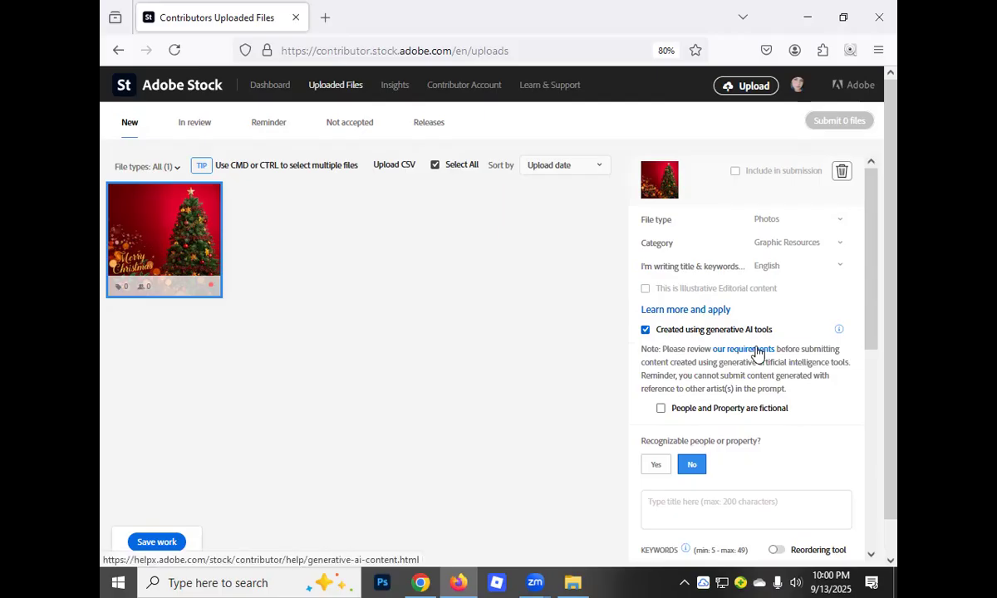
Try to save the image's details and examine its title field, keywords field and keyword suggestions
scroll(751, 358, down, 4)
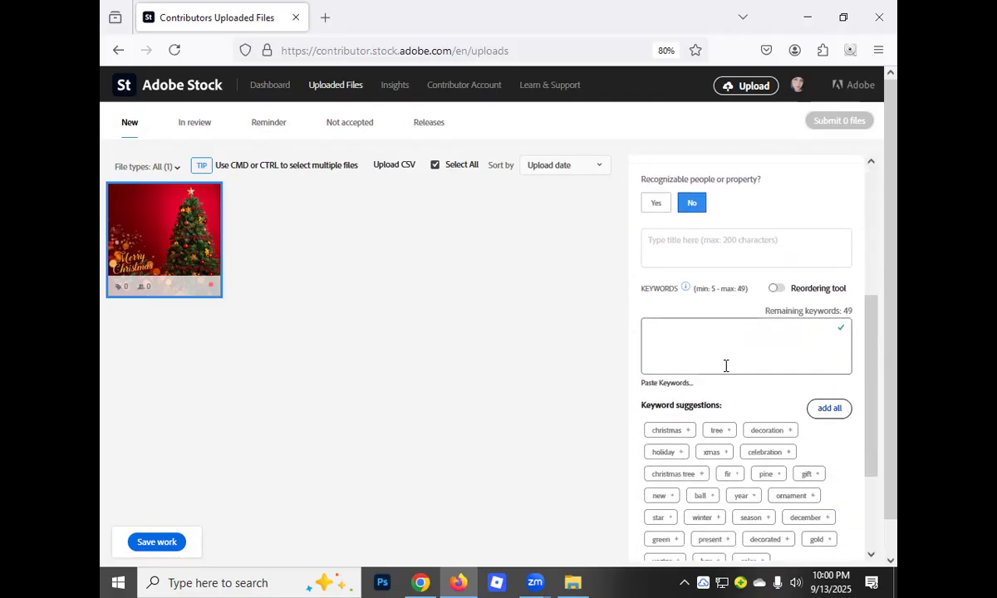
scroll(686, 369, up, 3)
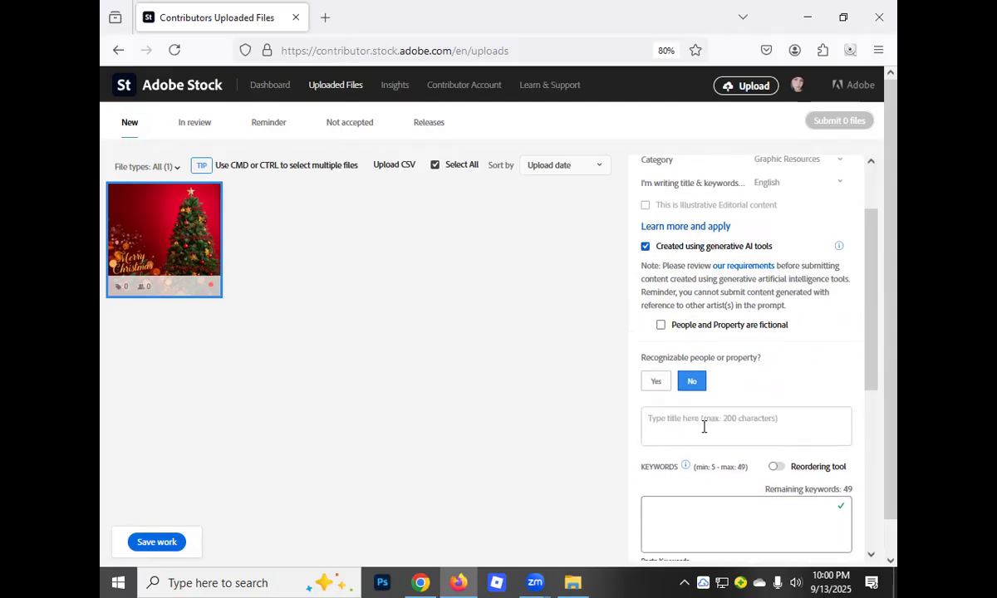
scroll(708, 427, down, 3)
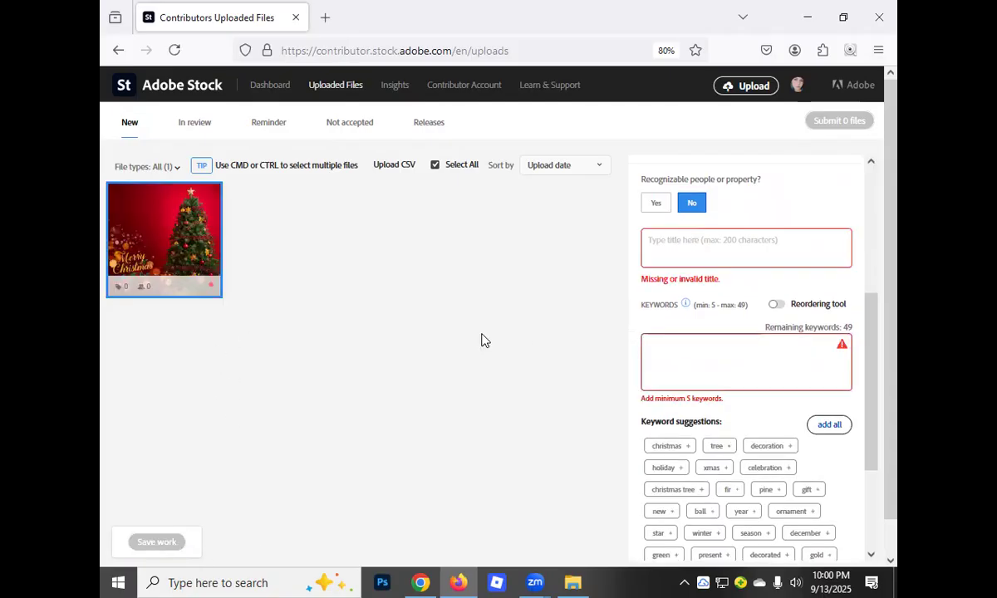
scroll(407, 295, down, 1)
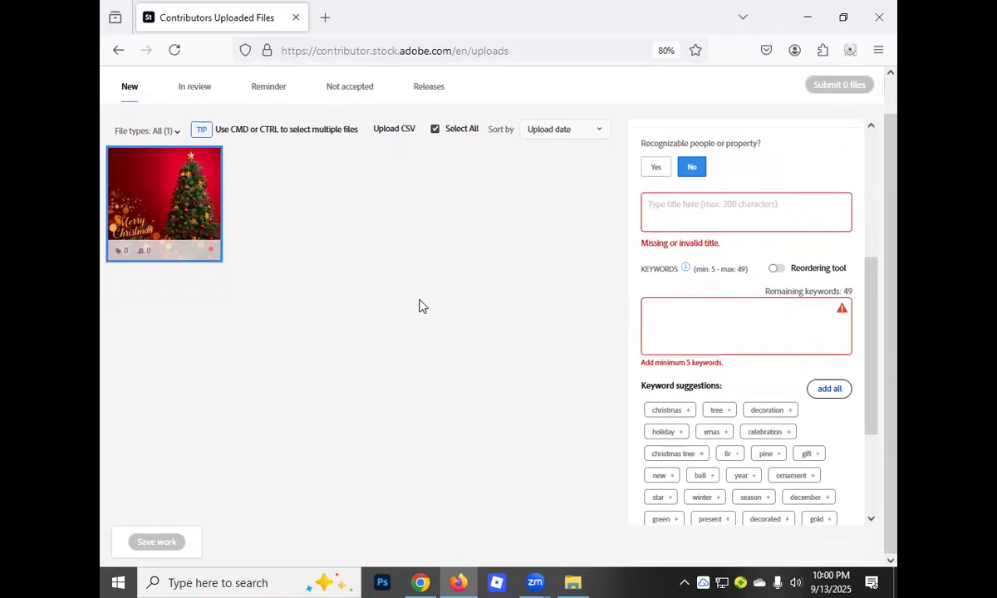
scroll(258, 276, up, 1)
mouse_move(153, 239)
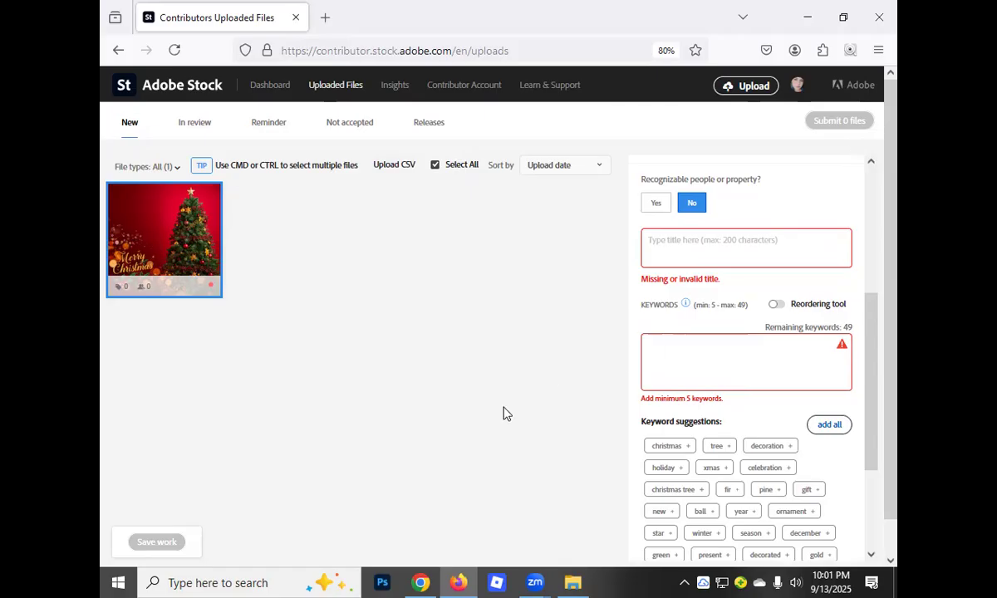
scroll(467, 348, down, 1)
scroll(467, 358, up, 1)
mouse_move(191, 226)
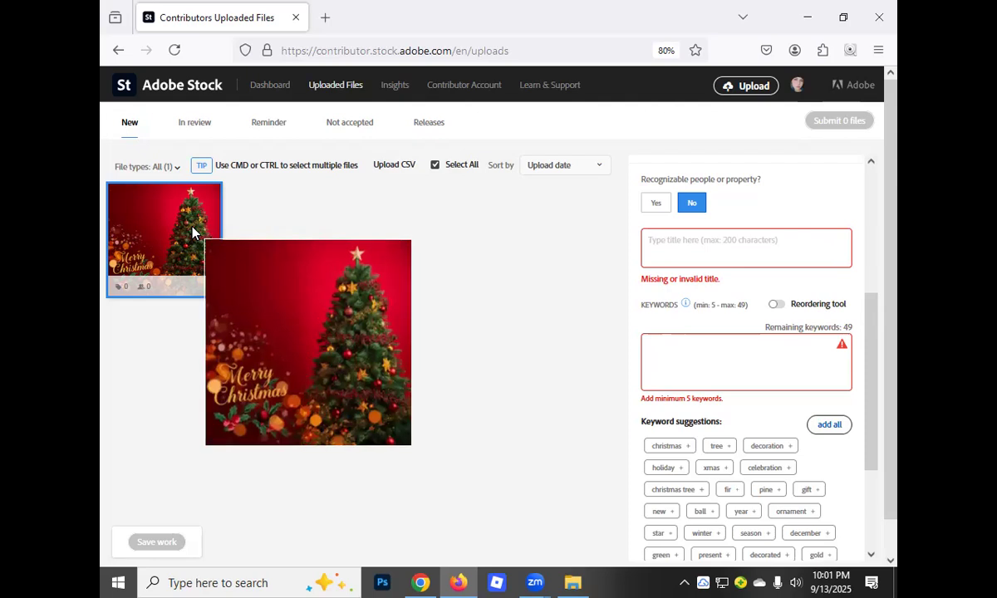
Delete the uploaded Merry Christmas tree image from the new files
scroll(636, 251, up, 3)
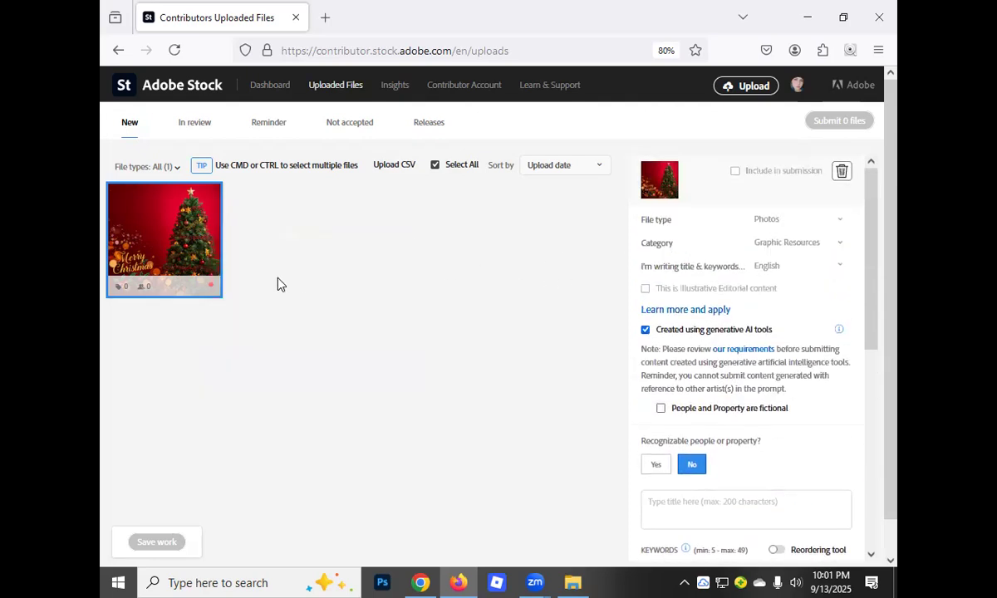
click(841, 172)
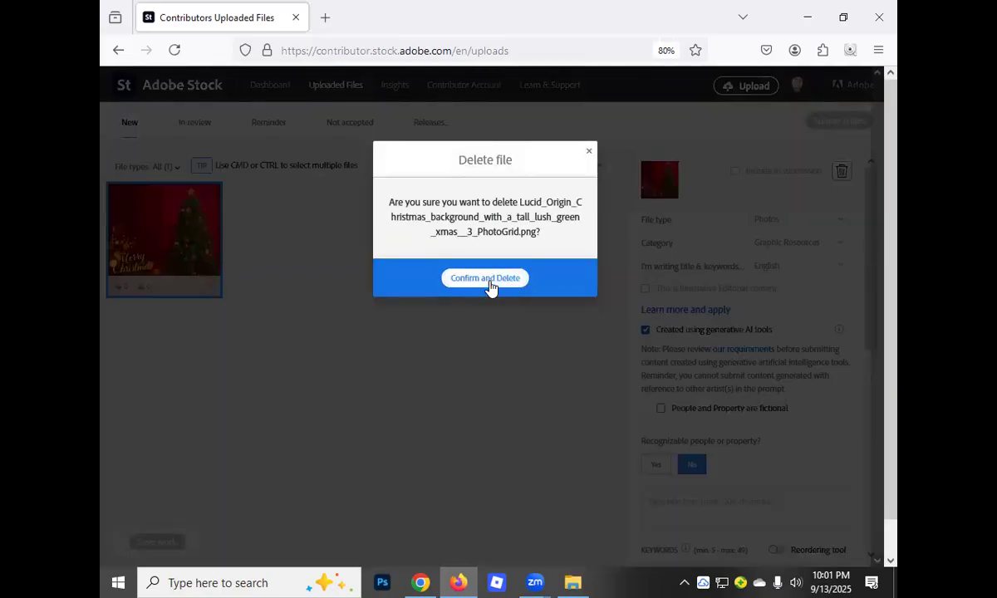
click(486, 281)
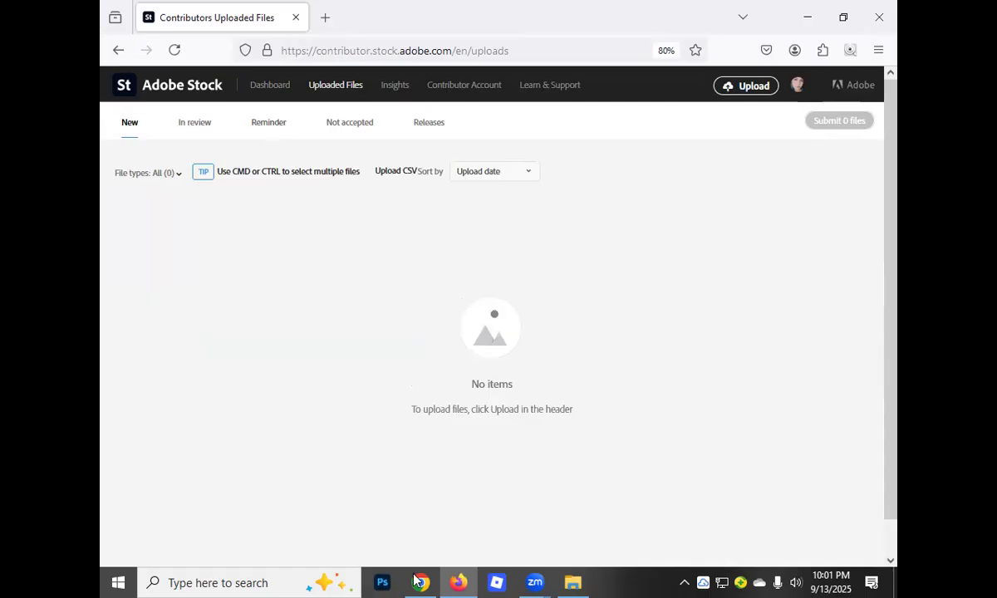
Upload the Lucid_Origin_Christmas_background image of the tree with gold bokeh lights from the Downloads folder to Adobe Stock
click(450, 581)
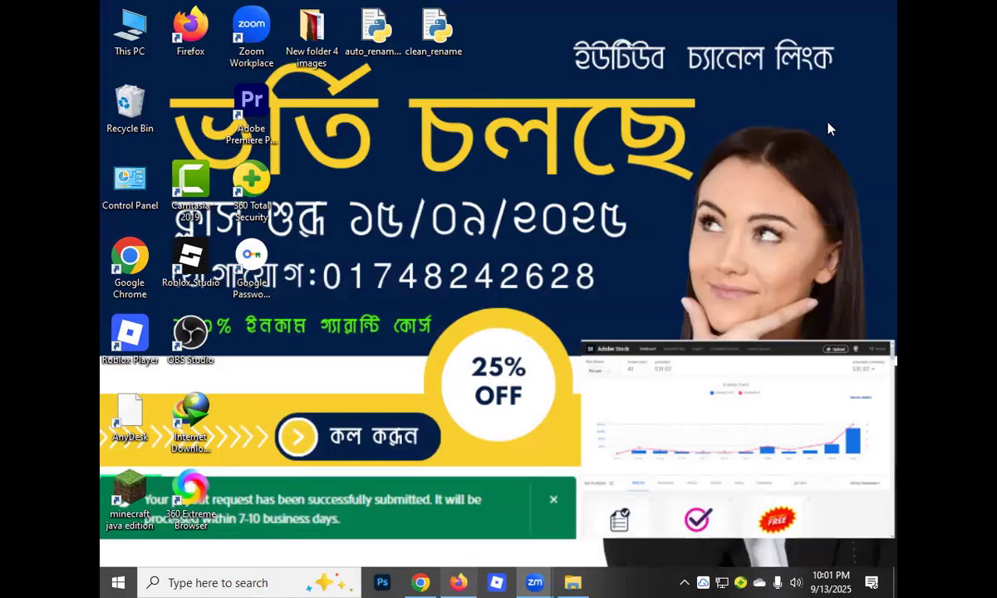
key(alt+Tab)
click(747, 88)
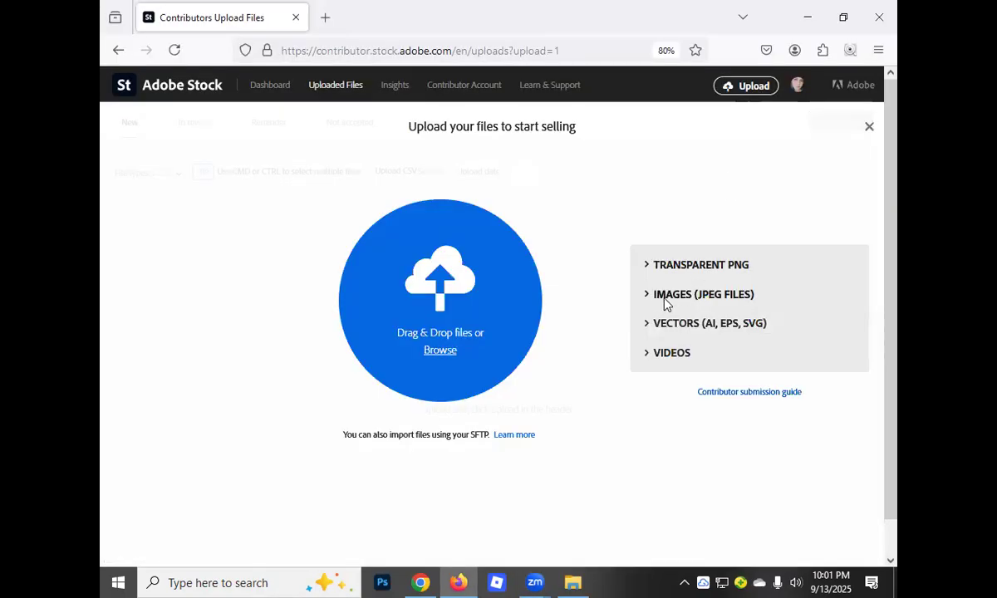
click(662, 296)
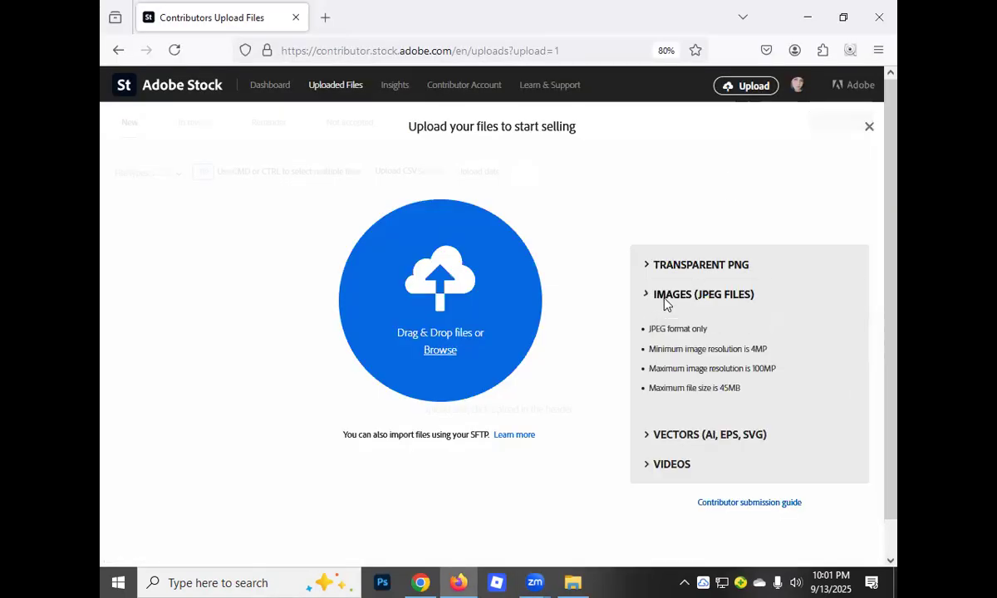
click(438, 350)
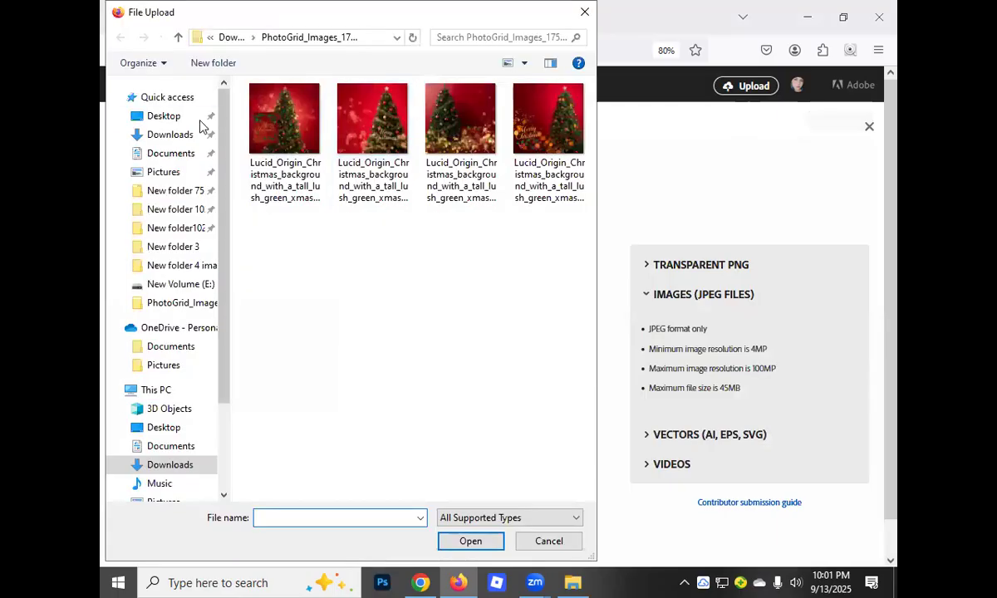
click(178, 38)
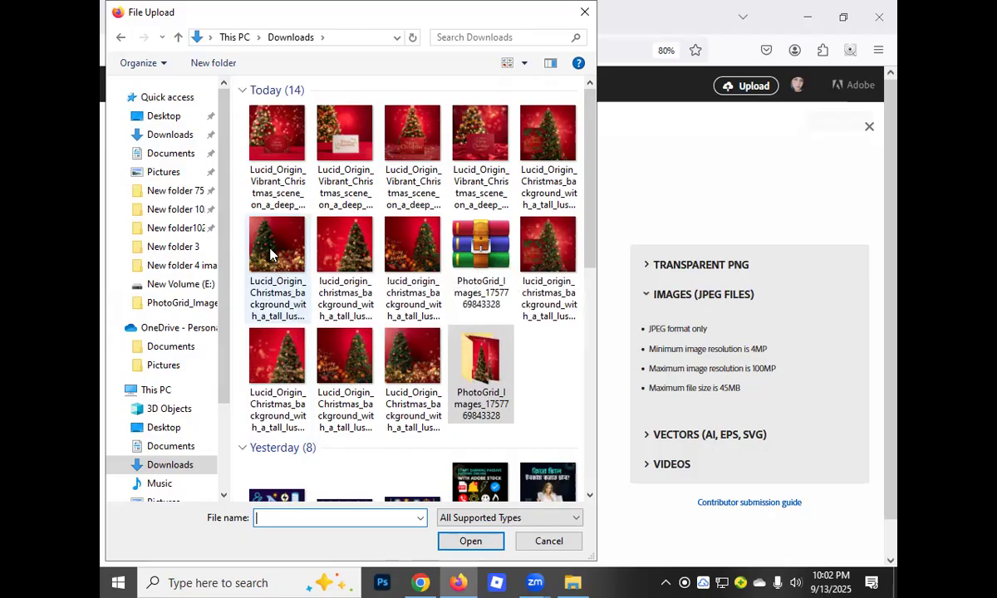
click(270, 253)
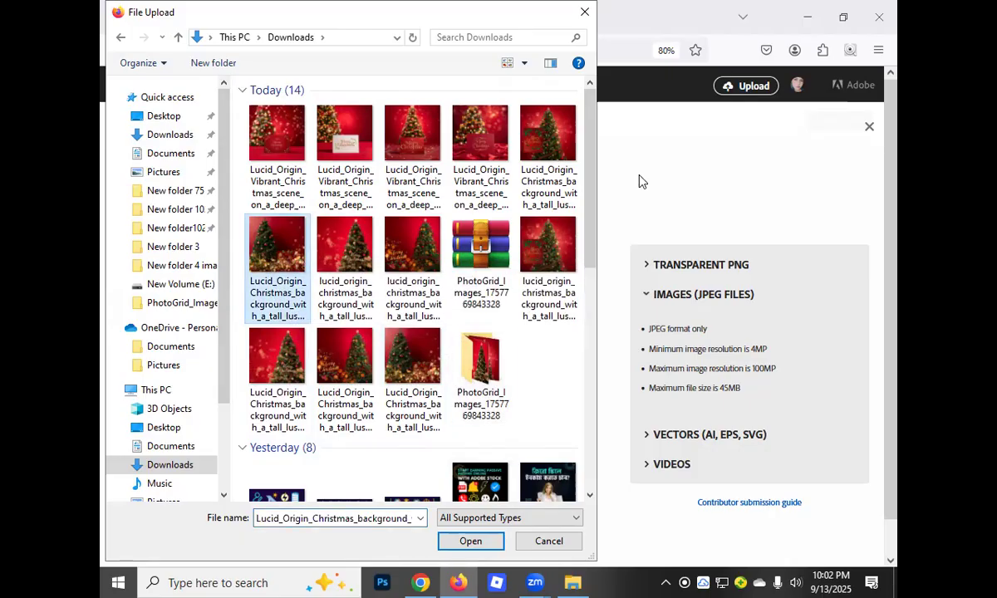
click(470, 540)
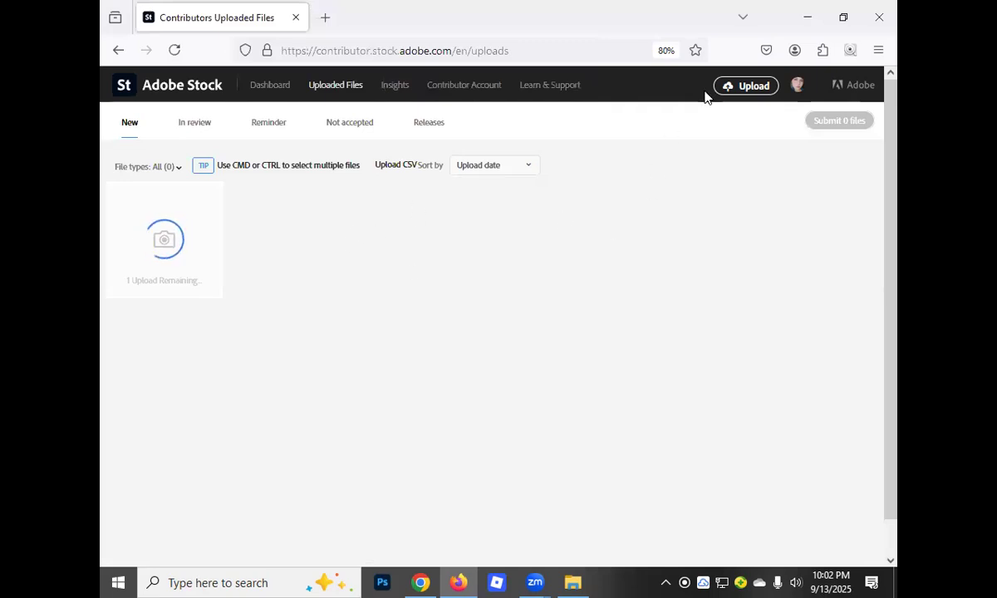
Switch to CSV PRO in Chrome and clear all previously generated image data
click(806, 19)
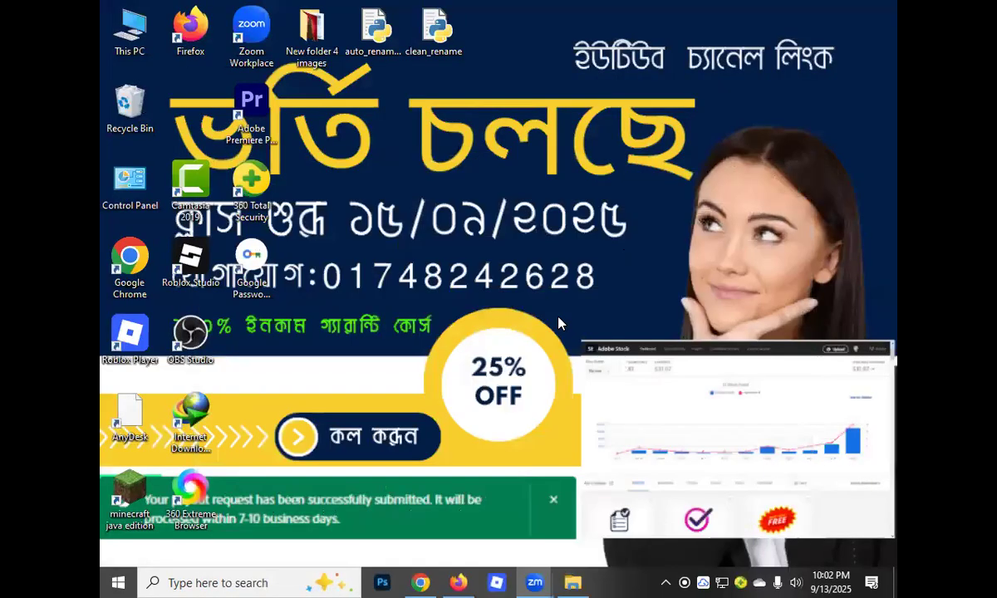
click(431, 580)
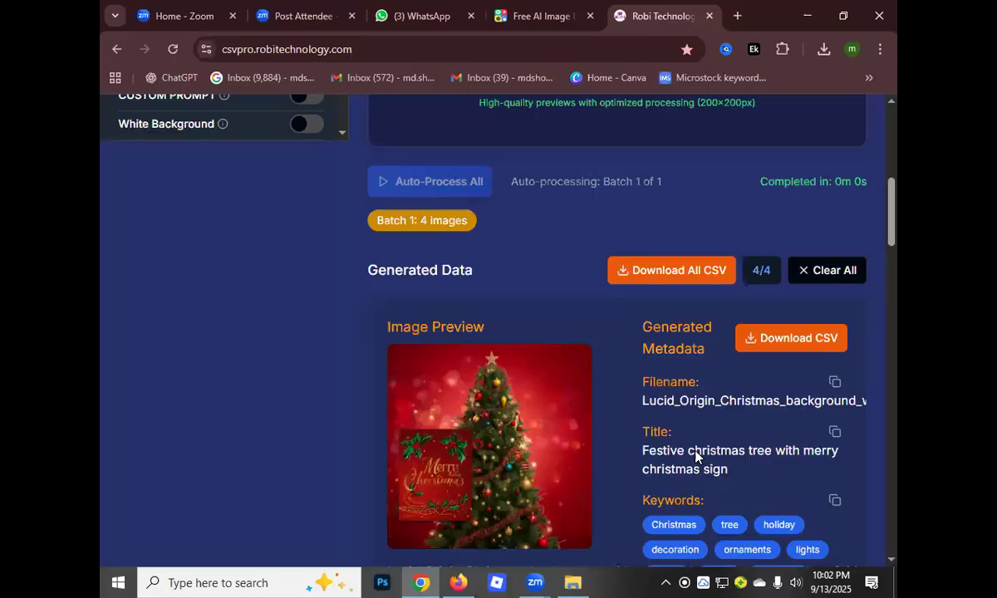
click(803, 277)
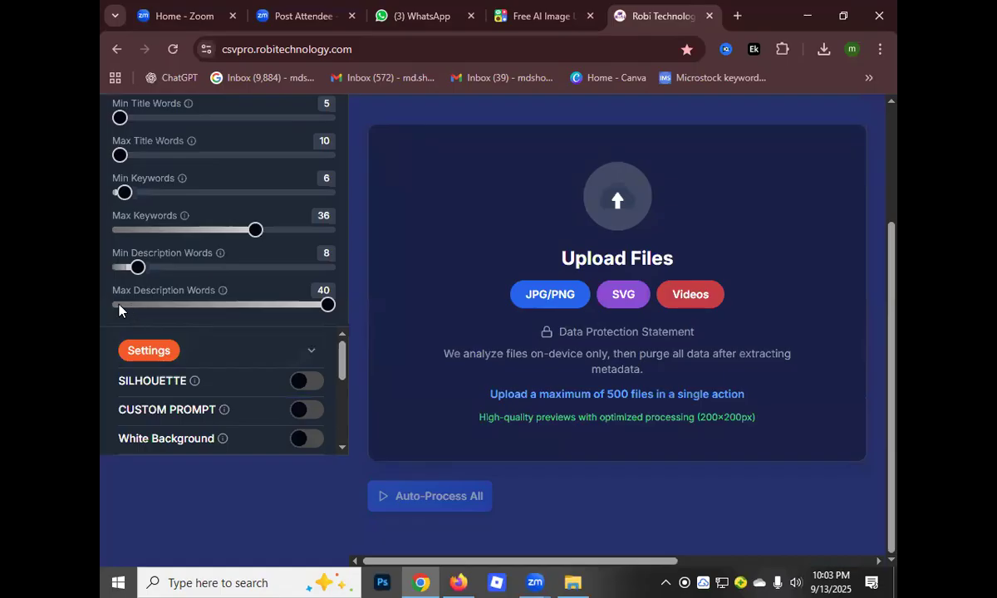
Add Lucid_Origin_Christmas_background_with_a_tall_lush_green_xmas__2_PhotoGrid from Downloads as a JPG/PNG file and auto-process its metadata
click(548, 296)
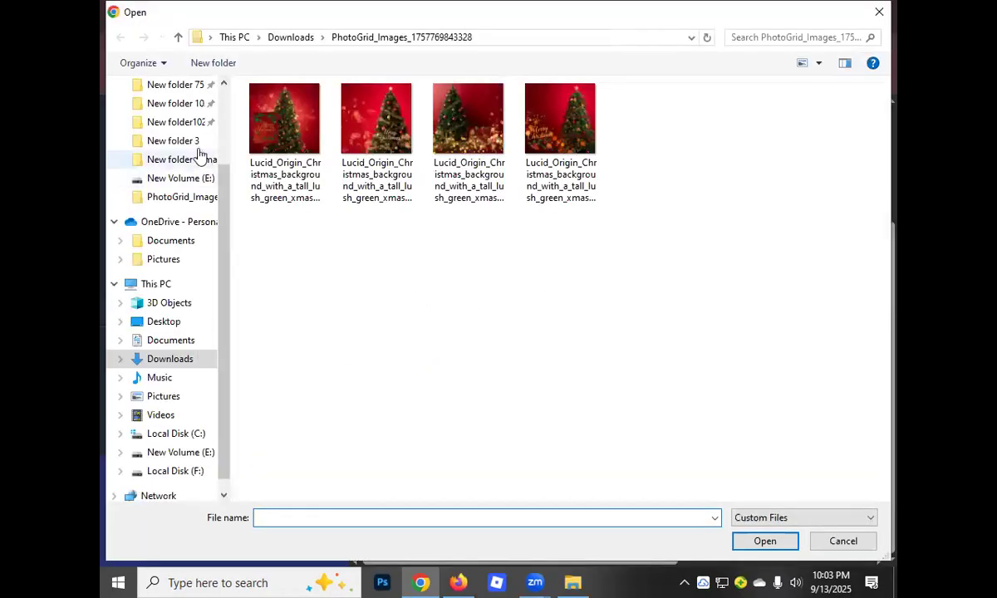
click(178, 38)
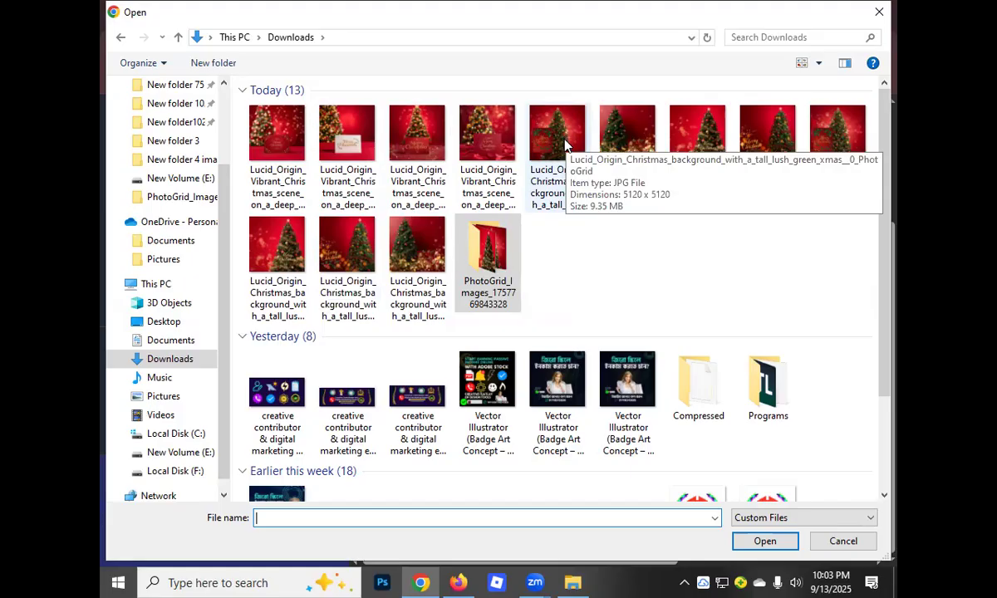
click(621, 146)
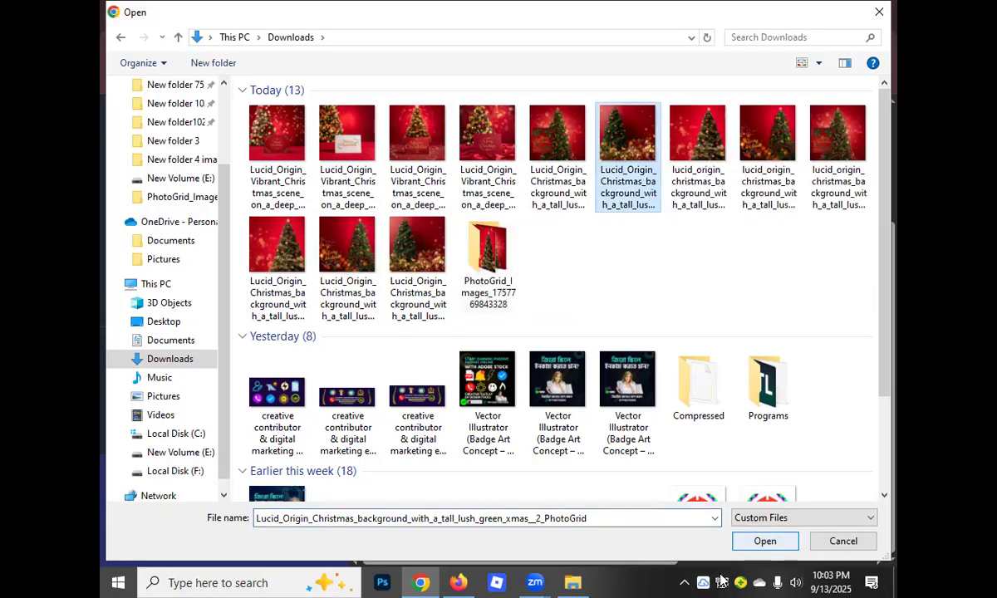
click(764, 541)
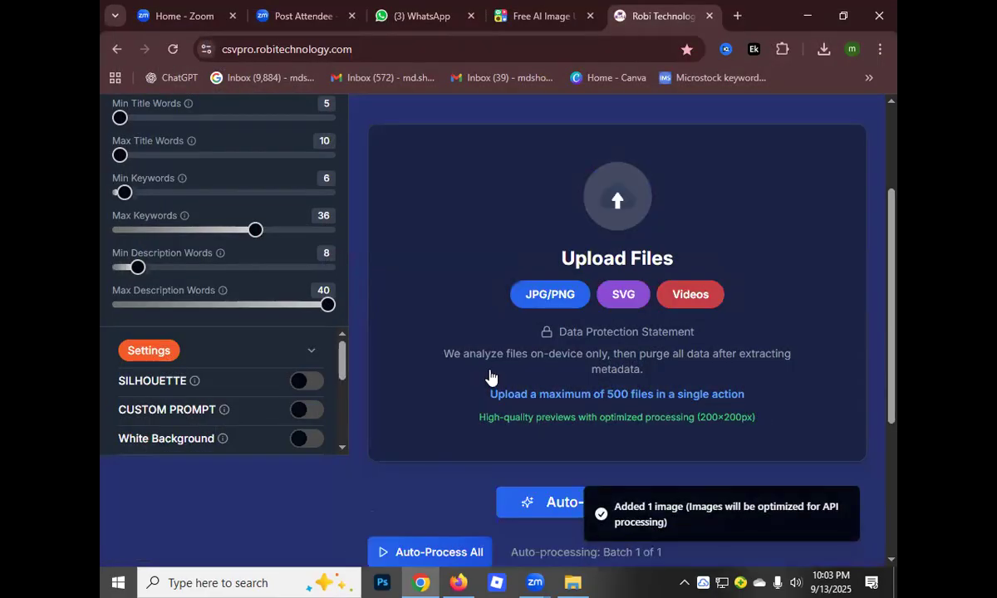
scroll(544, 266, down, 2)
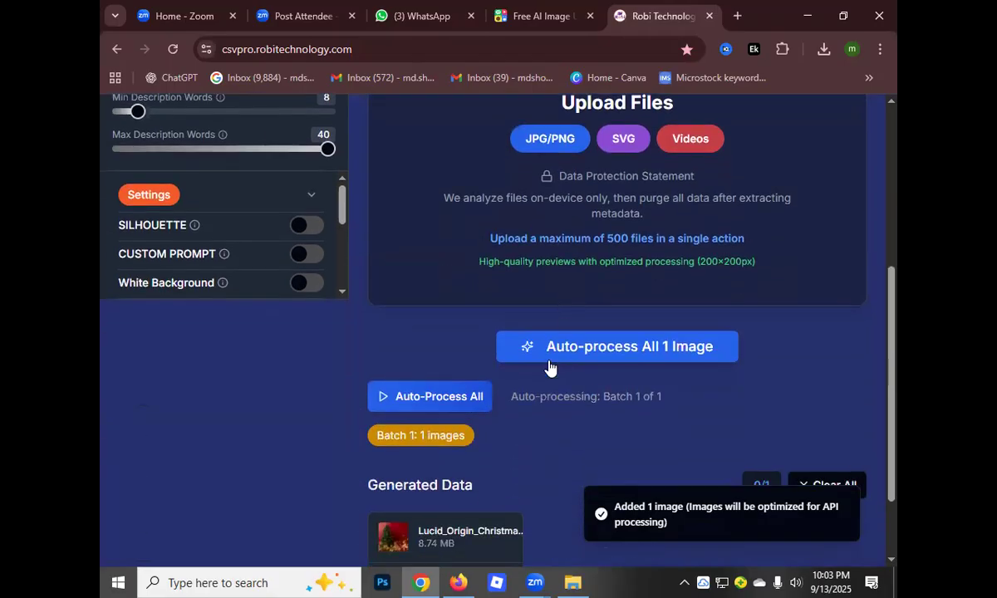
scroll(557, 382, down, 1)
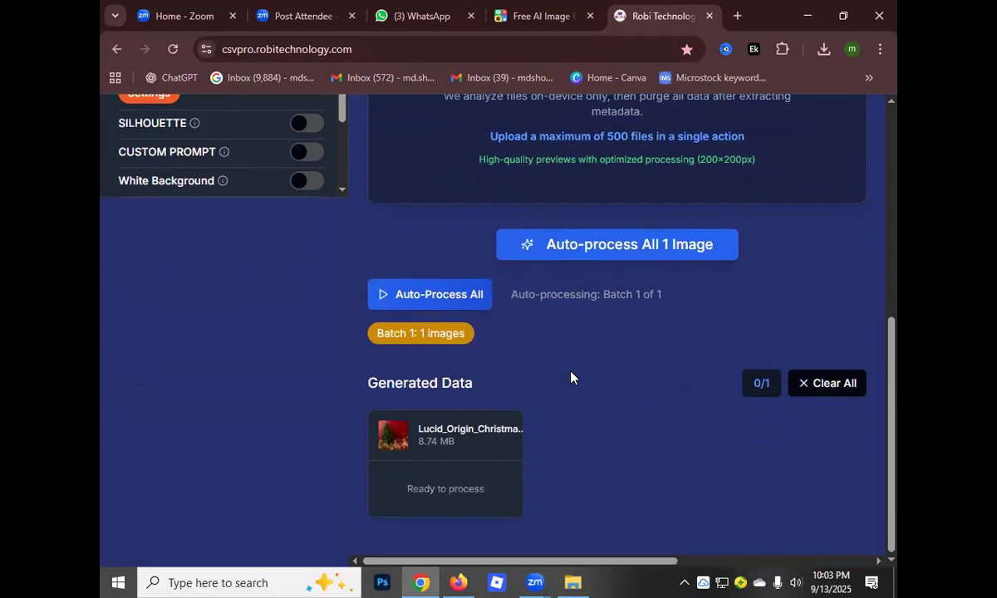
click(584, 254)
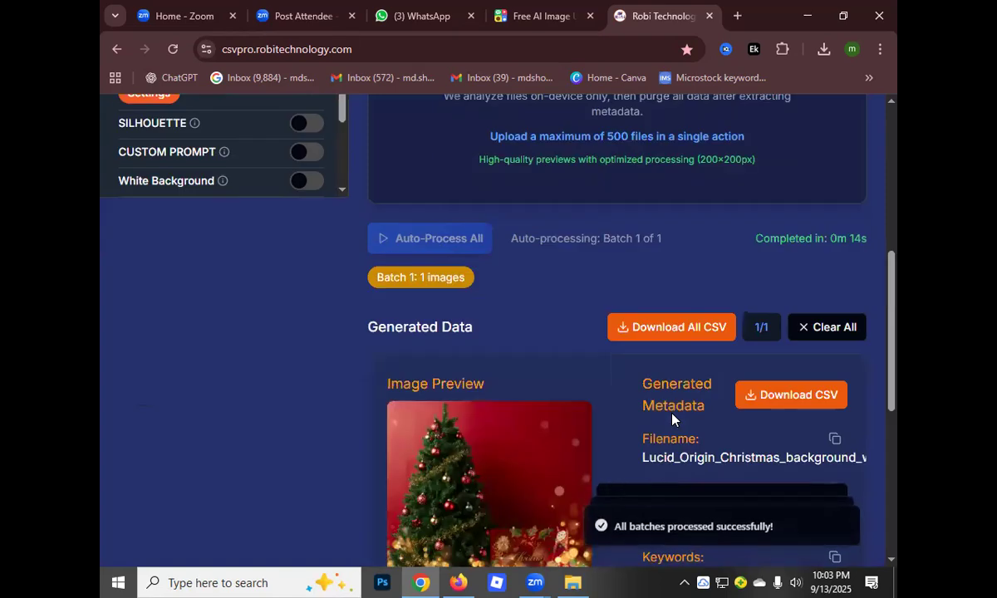
Review the generated title and keywords for the Christmas tree image and download all metadata as a CSV
scroll(587, 401, down, 2)
scroll(640, 374, down, 2)
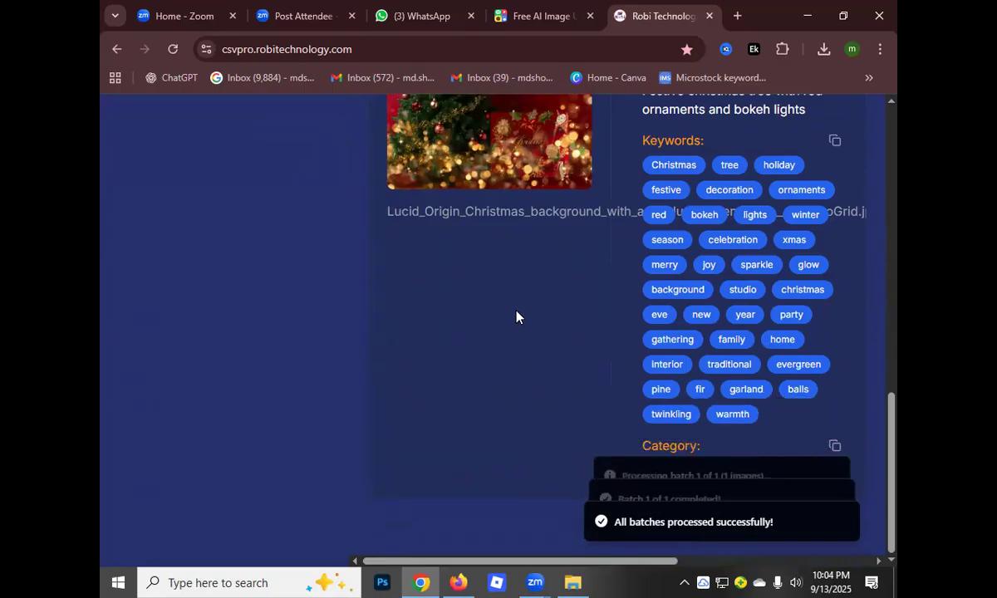
scroll(516, 315, up, 3)
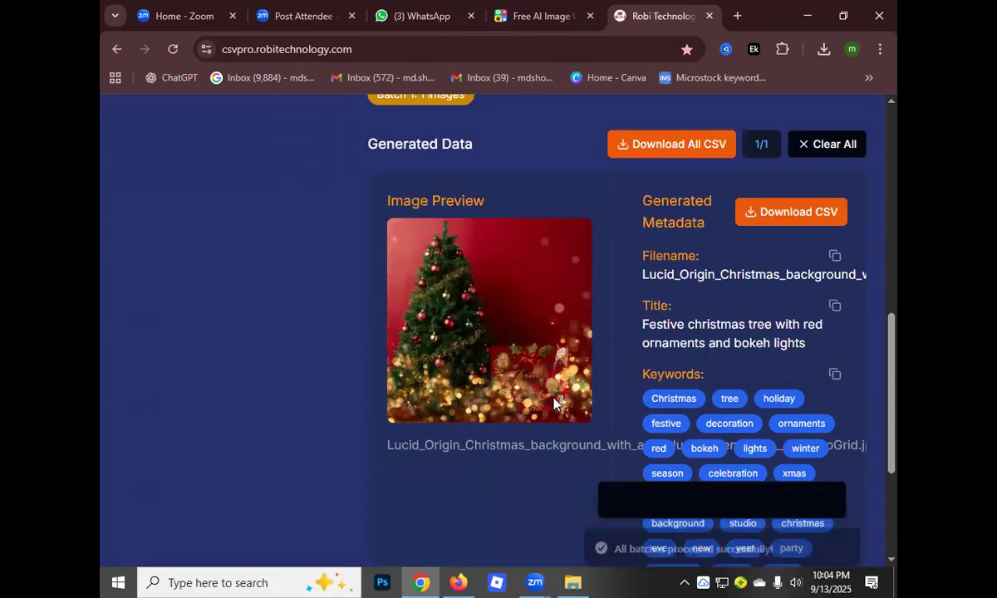
scroll(590, 401, up, 2)
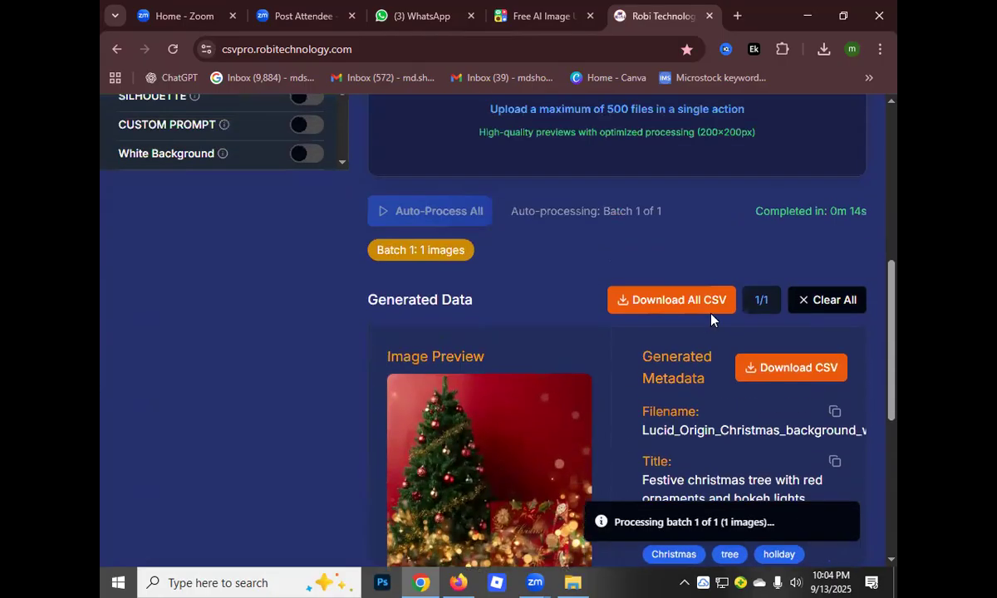
click(643, 305)
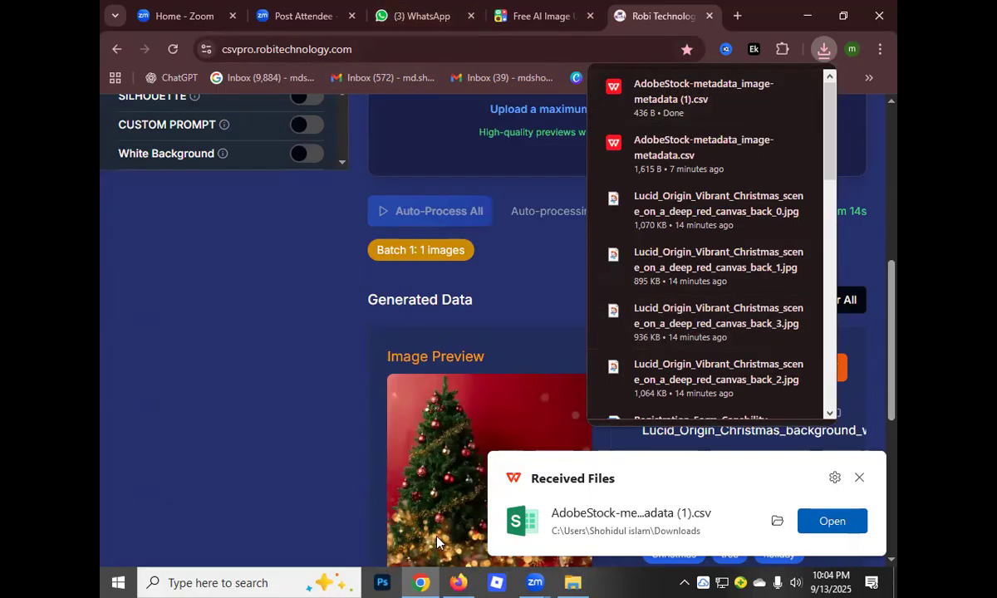
Switch to Adobe Stock in Firefox and set the uploaded tree image's file type to Photos and category to Graphic Resources
click(456, 581)
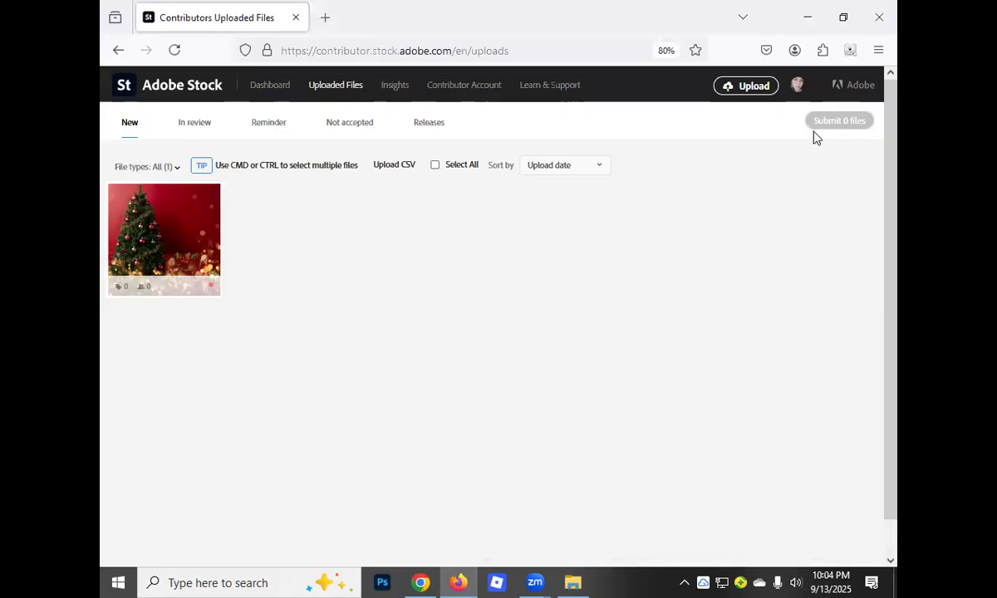
click(198, 225)
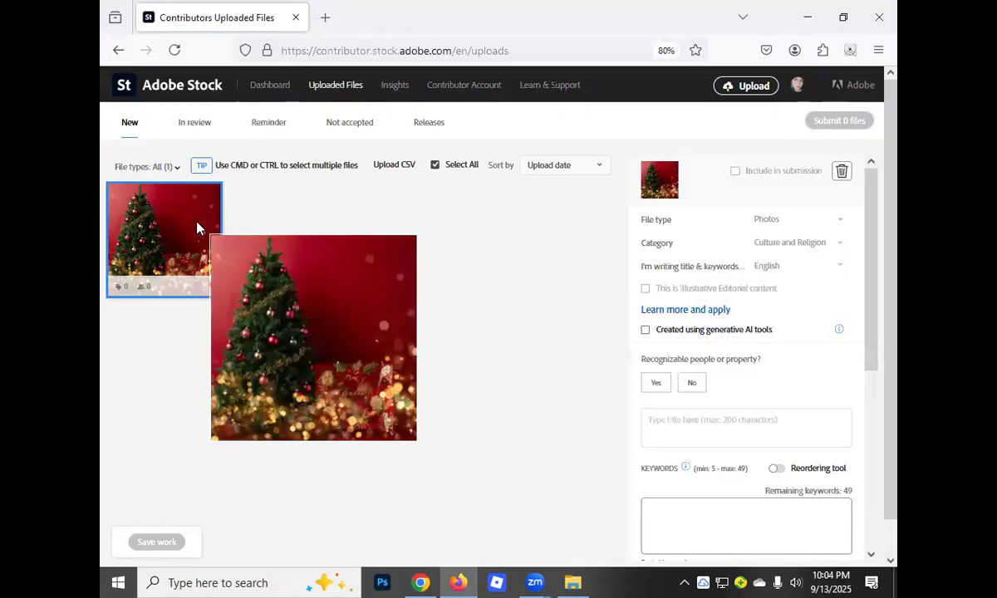
click(840, 220)
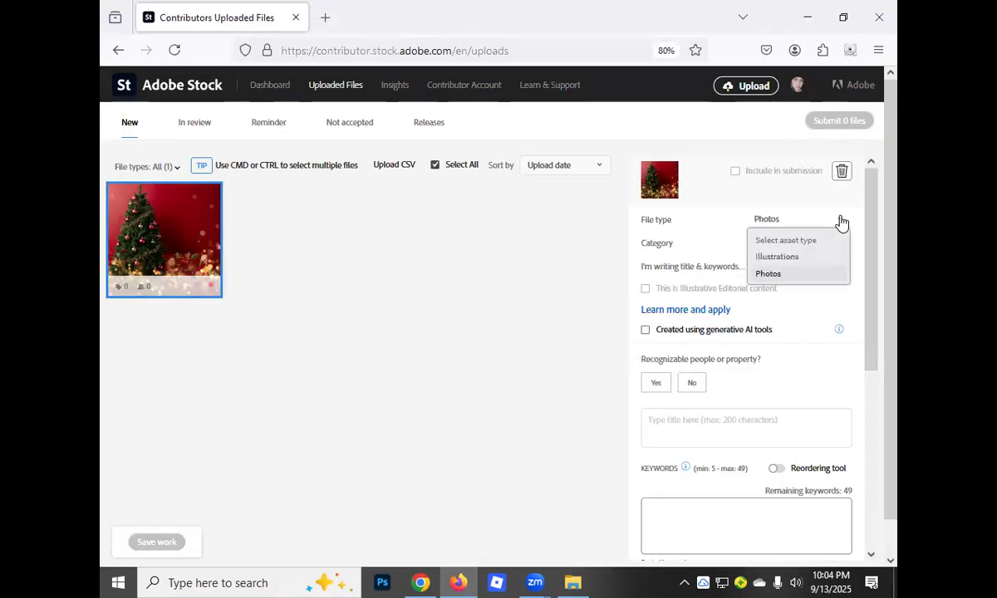
click(771, 275)
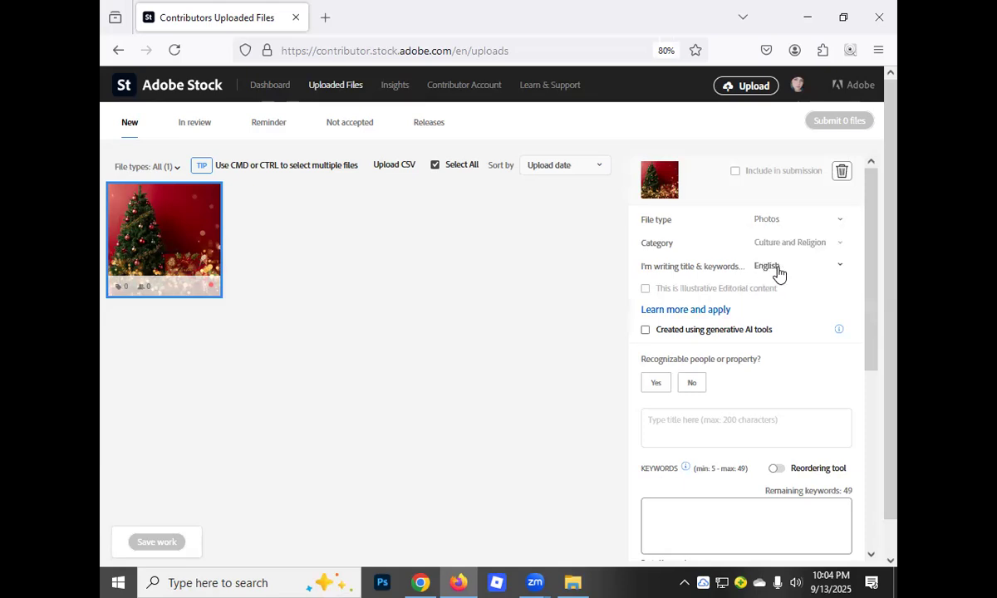
click(842, 244)
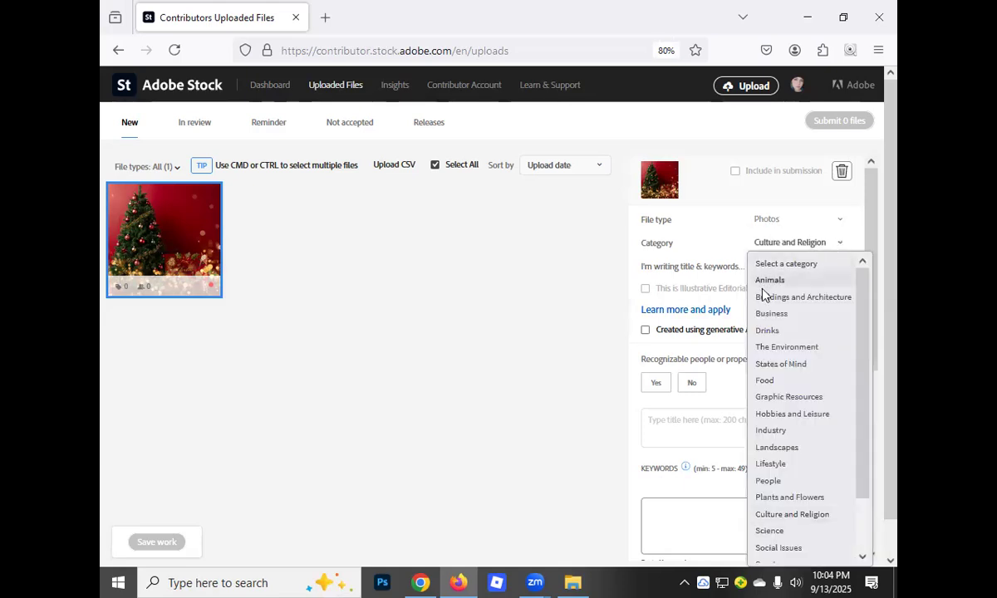
scroll(773, 496, down, 1)
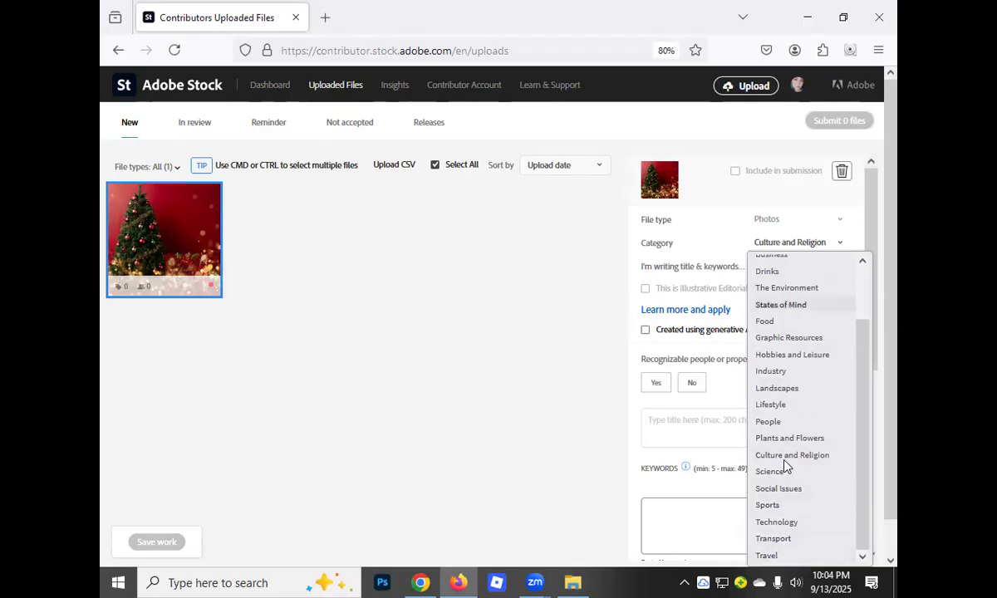
click(768, 338)
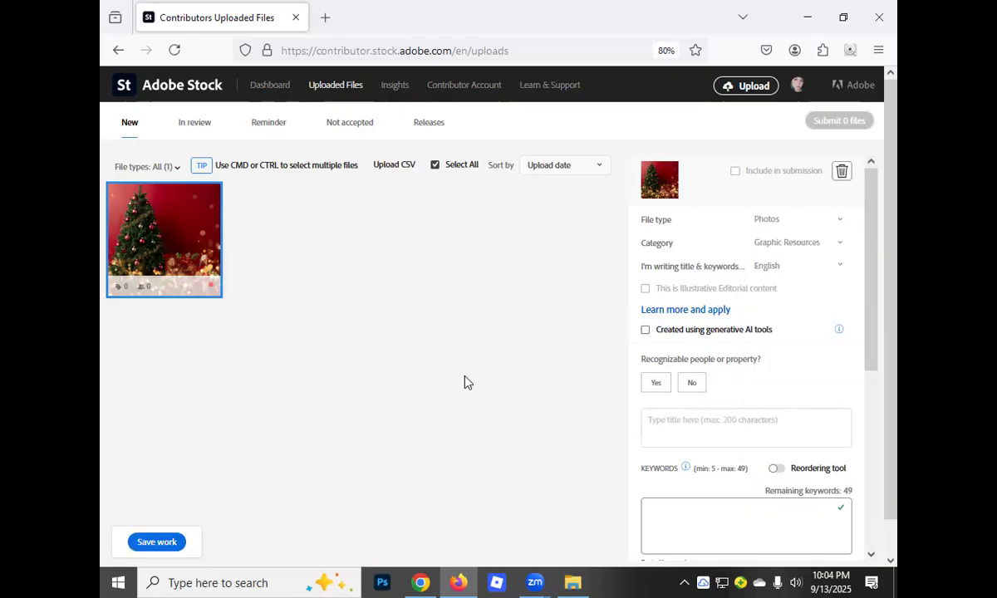
Mark the image as created using generative AI tools, set recognizable people or property to No, and save the work
click(646, 331)
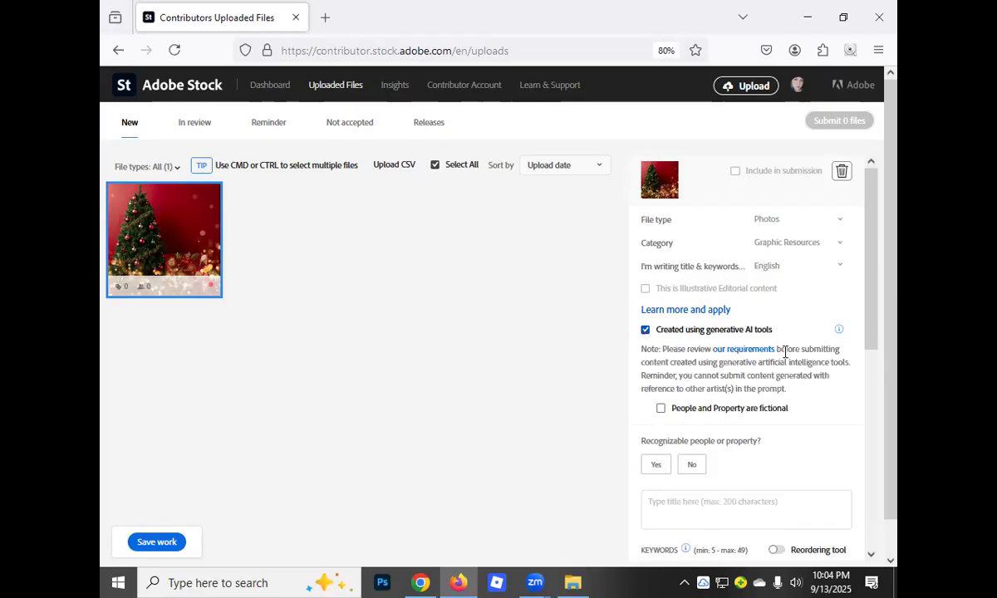
click(692, 467)
scroll(716, 372, down, 3)
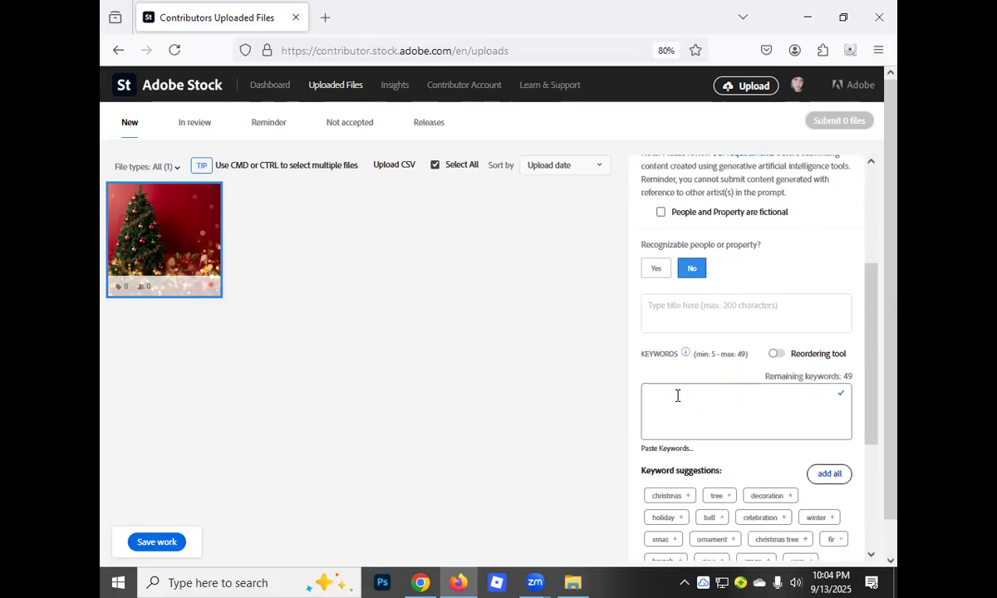
click(160, 541)
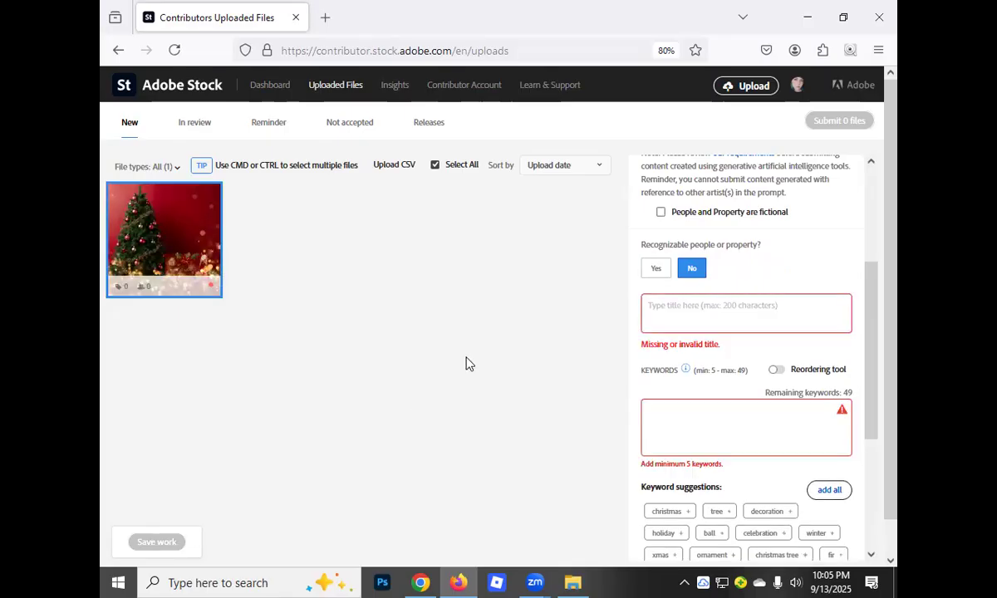
scroll(629, 345, up, 3)
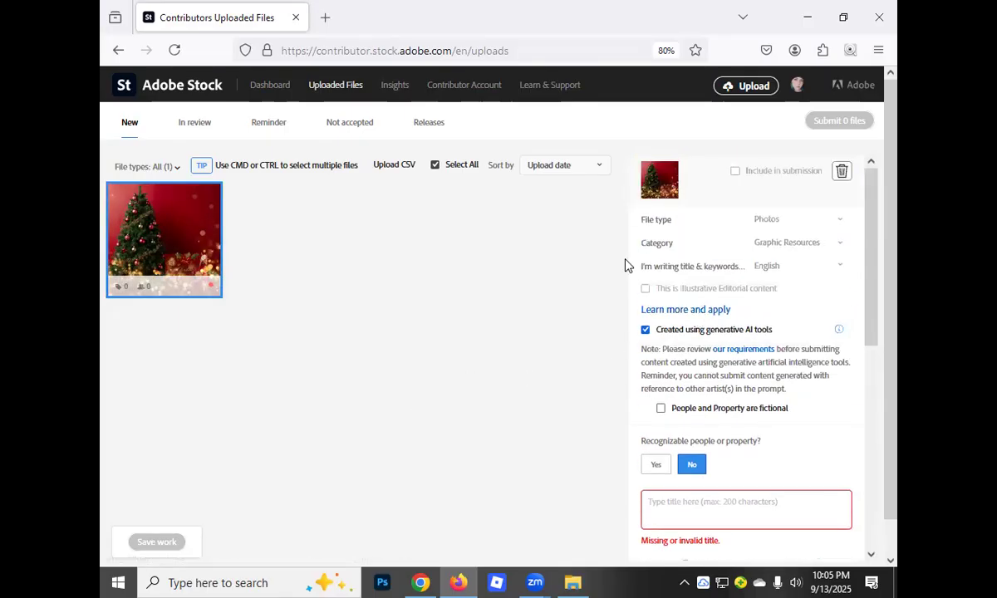
Reload the uploads page, upload the CSV file AdobeStock-metadata_image-metadata (1) from Downloads, and refresh to view the applied metadata
click(175, 50)
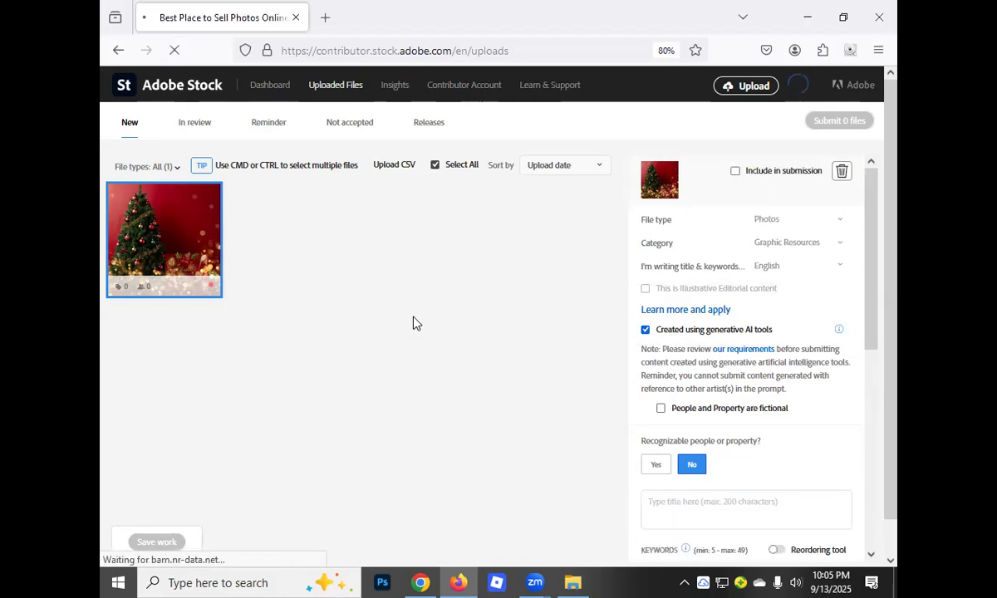
scroll(671, 323, down, 3)
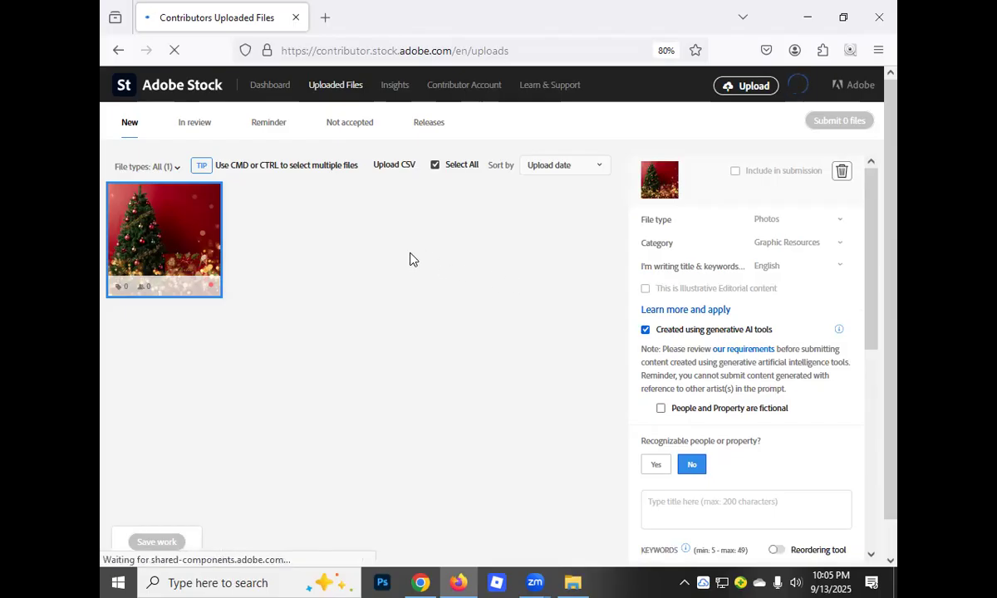
click(390, 165)
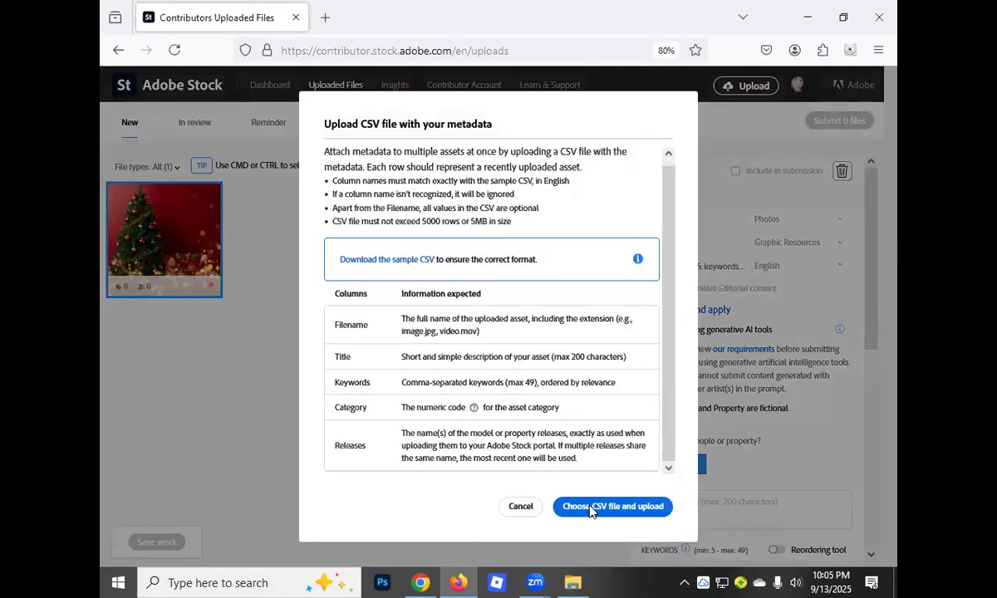
click(586, 497)
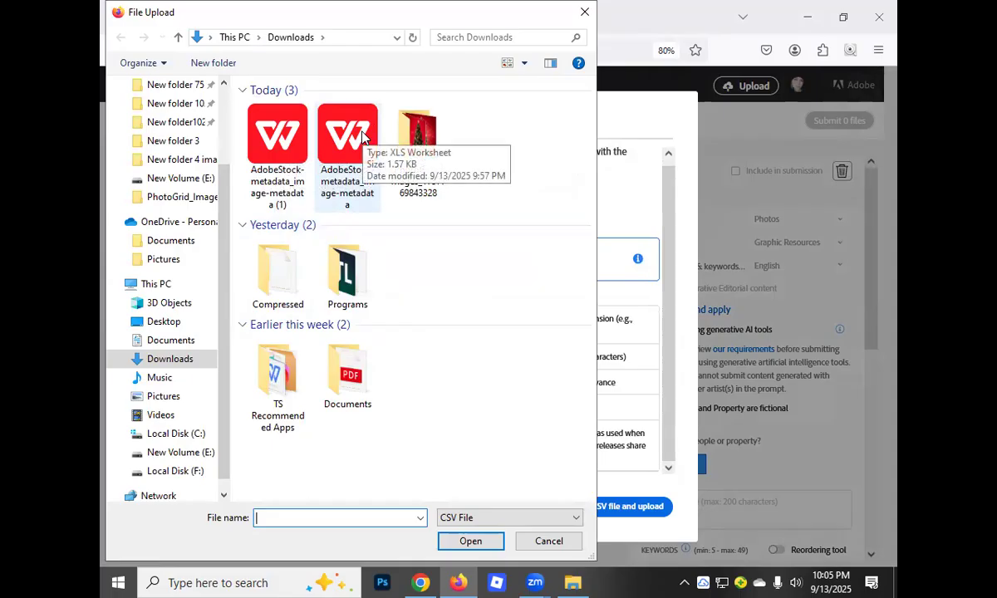
click(277, 141)
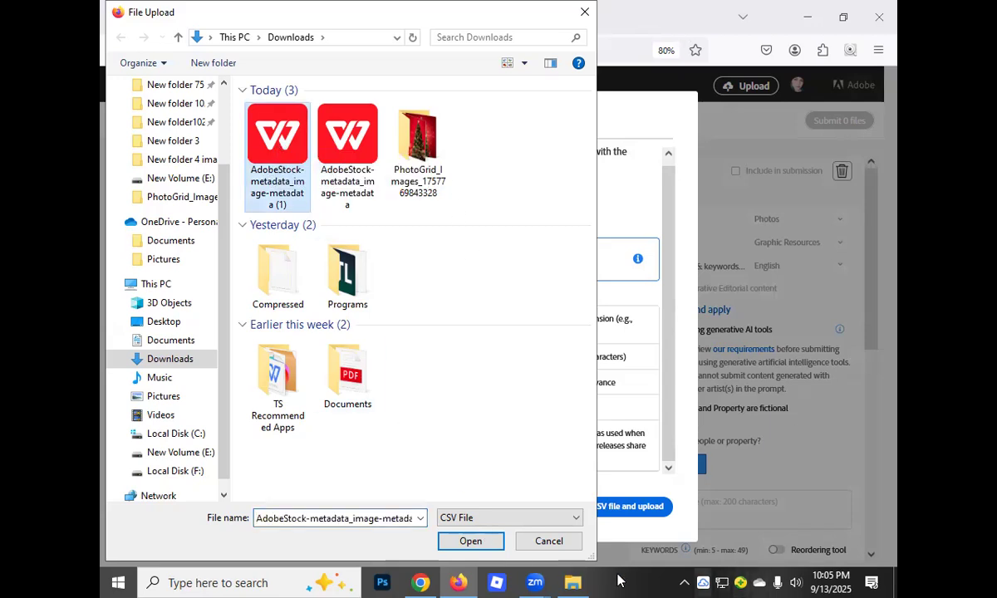
click(470, 540)
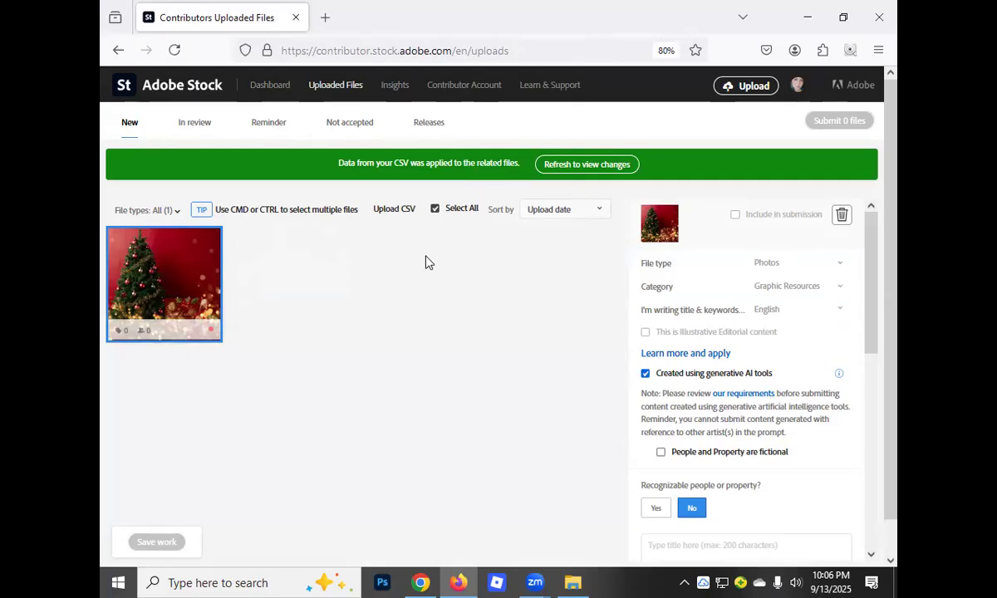
mouse_move(152, 317)
click(567, 170)
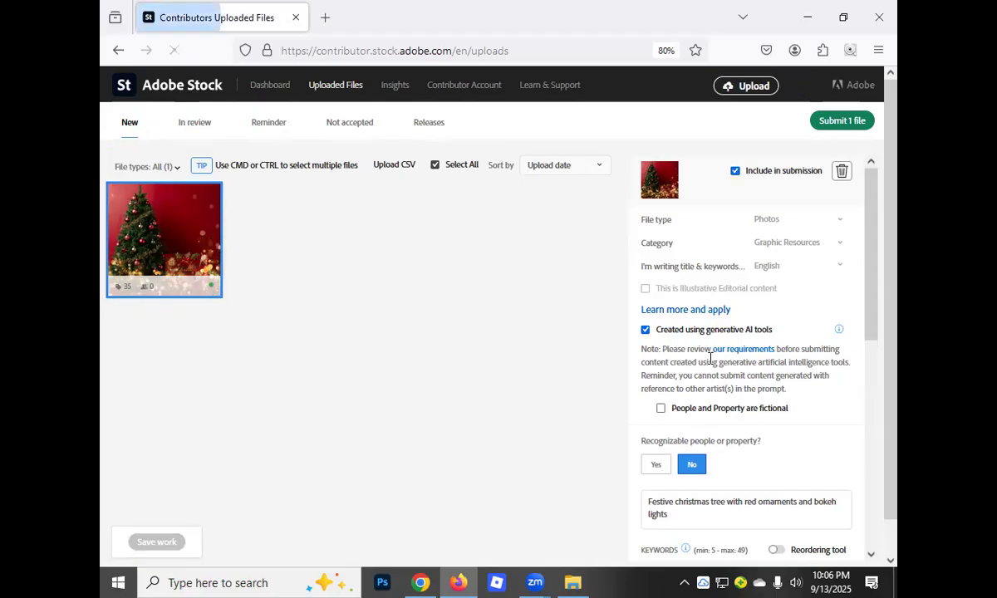
Review the tree image's title, keywords, keyword suggestions and submission settings filled in from the CSV
scroll(723, 378, down, 3)
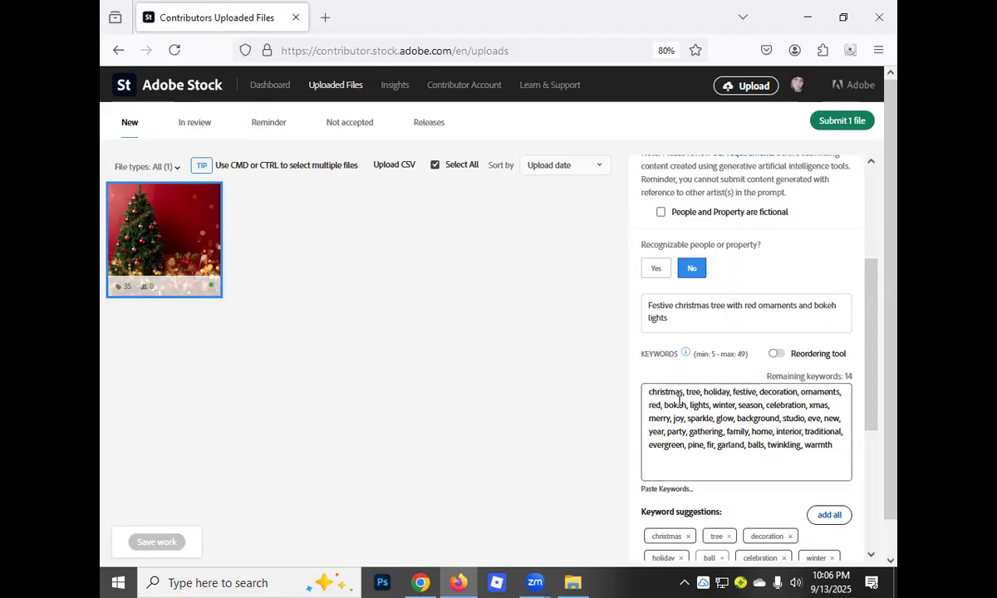
drag(648, 391, 834, 456)
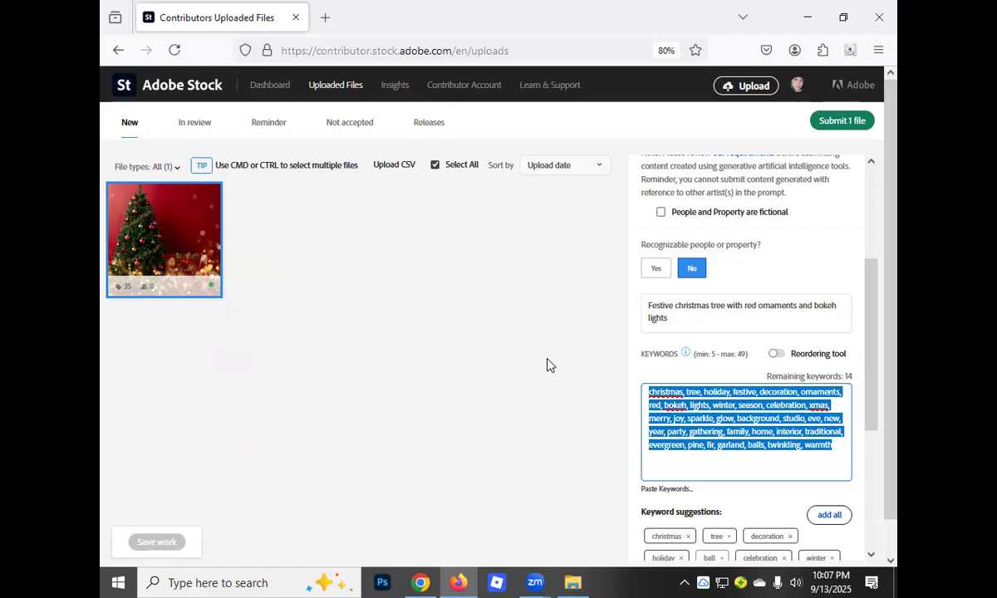
drag(865, 340, 870, 200)
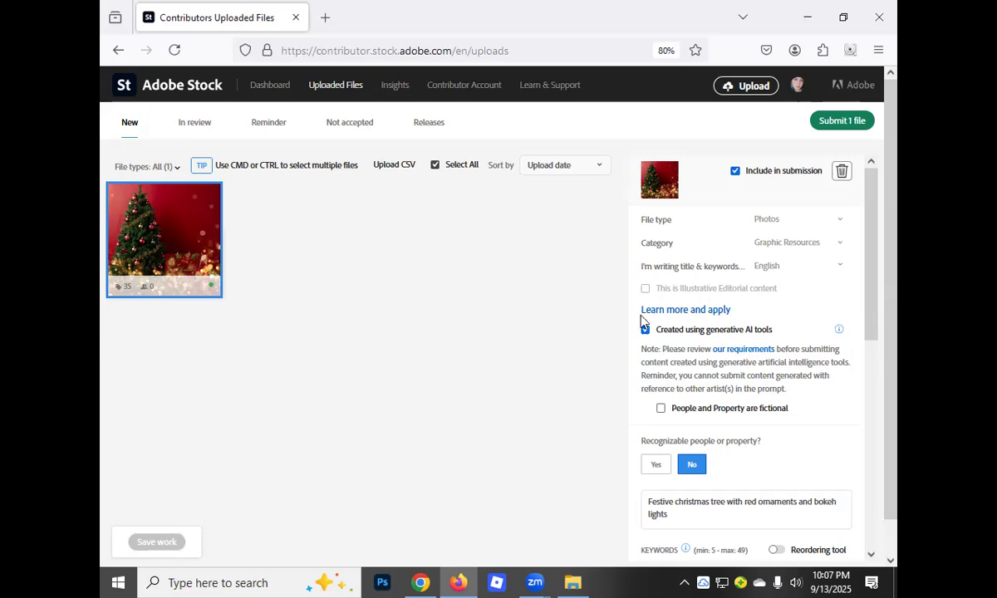
scroll(642, 318, down, 6)
scroll(659, 343, up, 8)
scroll(704, 285, down, 3)
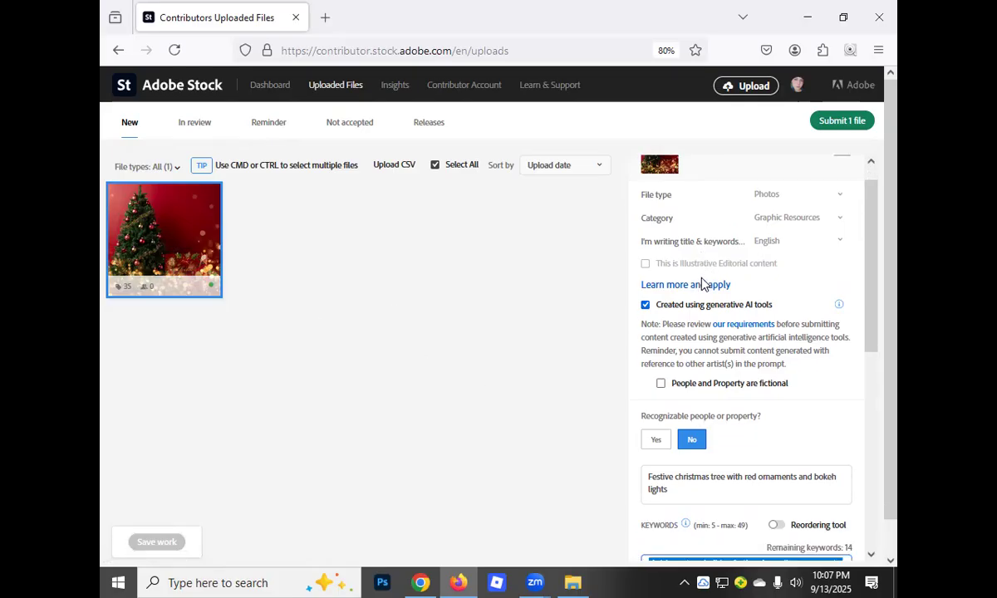
scroll(703, 288, down, 7)
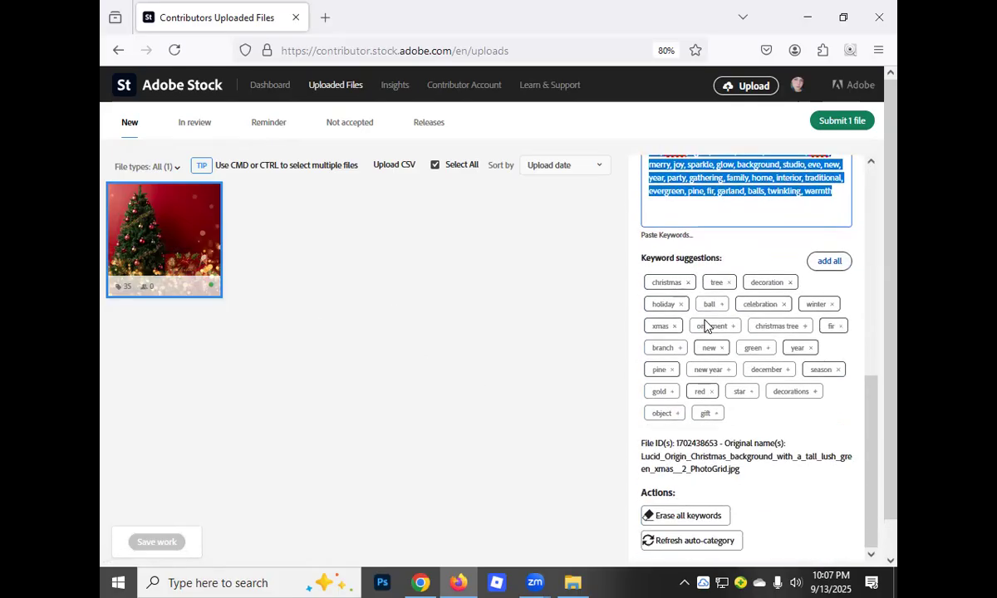
scroll(697, 354, up, 9)
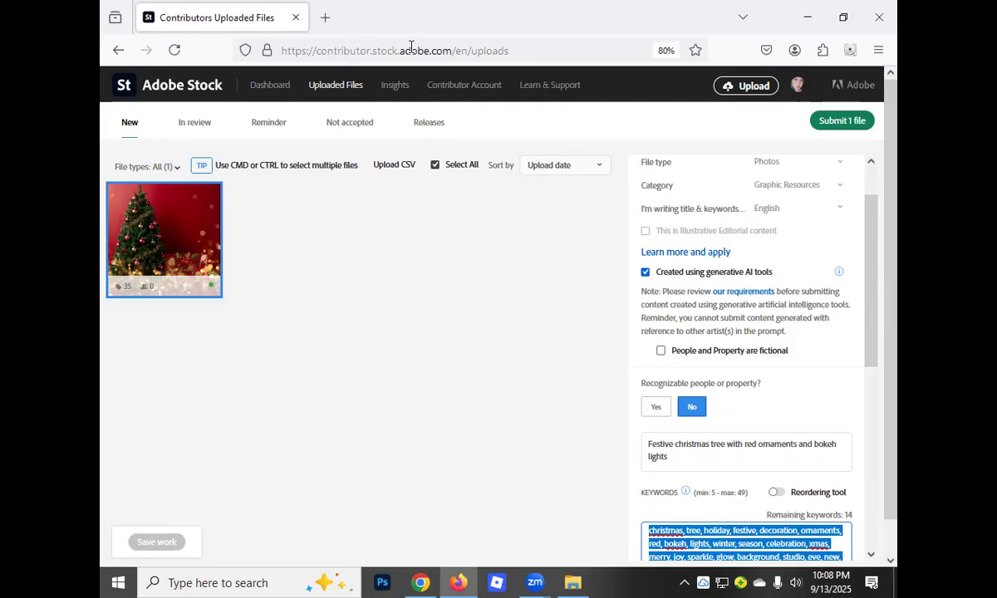
Switch to CSV PRO in Chrome and review the tree image's generated metadata, the metadata customization settings and the upload options
click(805, 27)
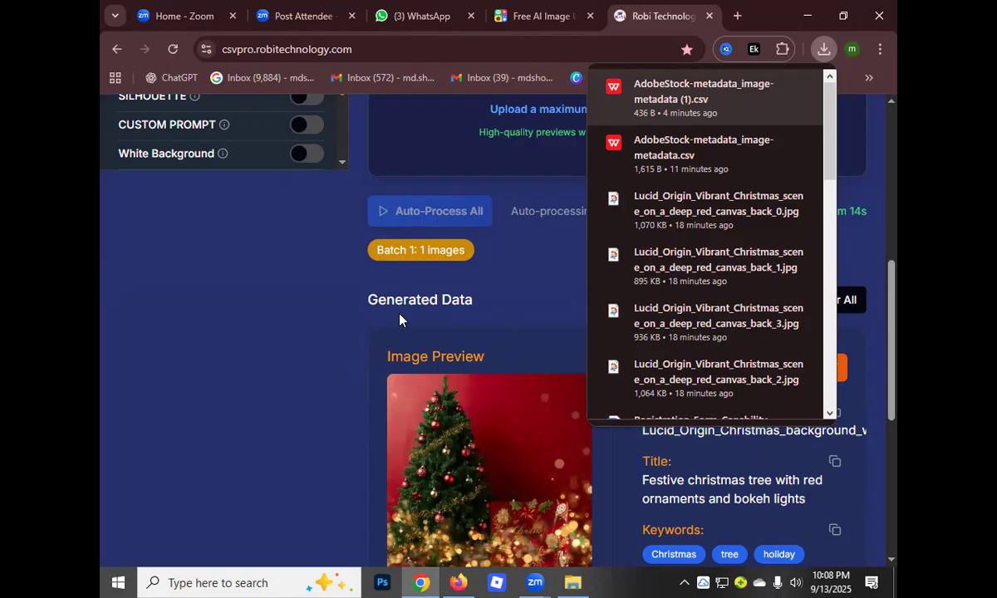
scroll(523, 360, down, 3)
scroll(523, 362, up, 3)
click(763, 16)
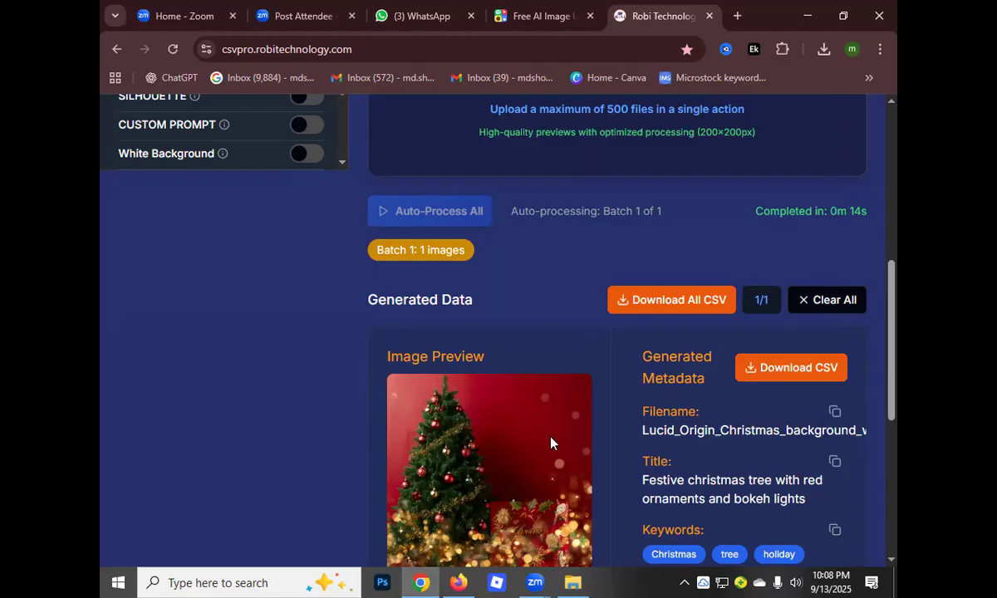
scroll(537, 391, down, 5)
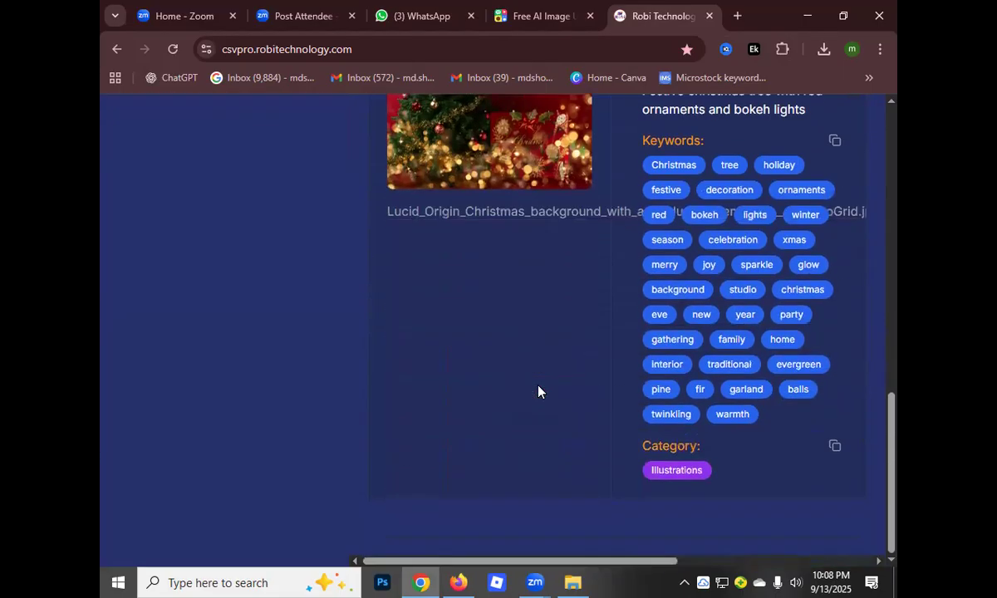
scroll(534, 396, up, 8)
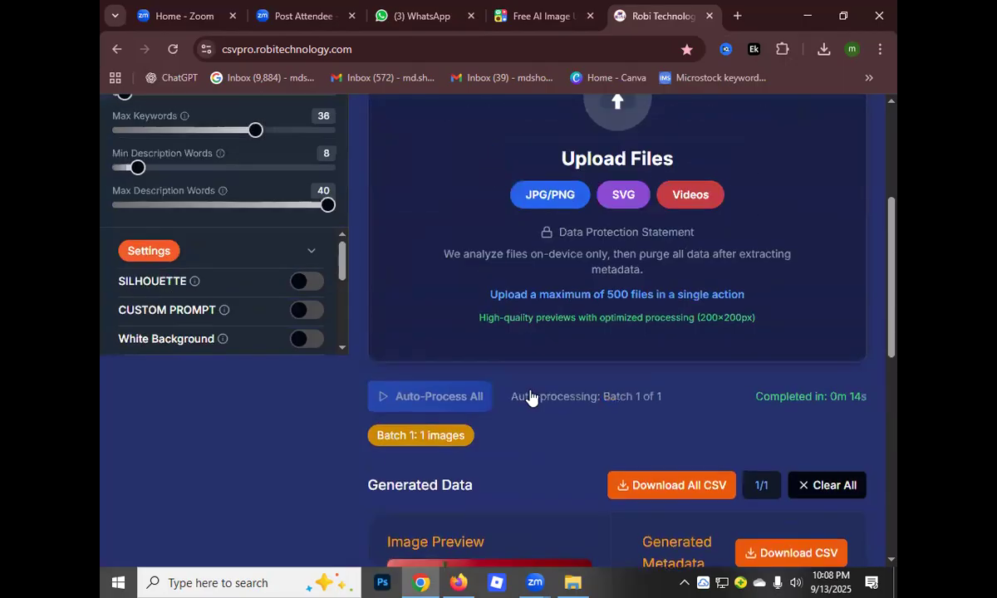
scroll(526, 397, up, 3)
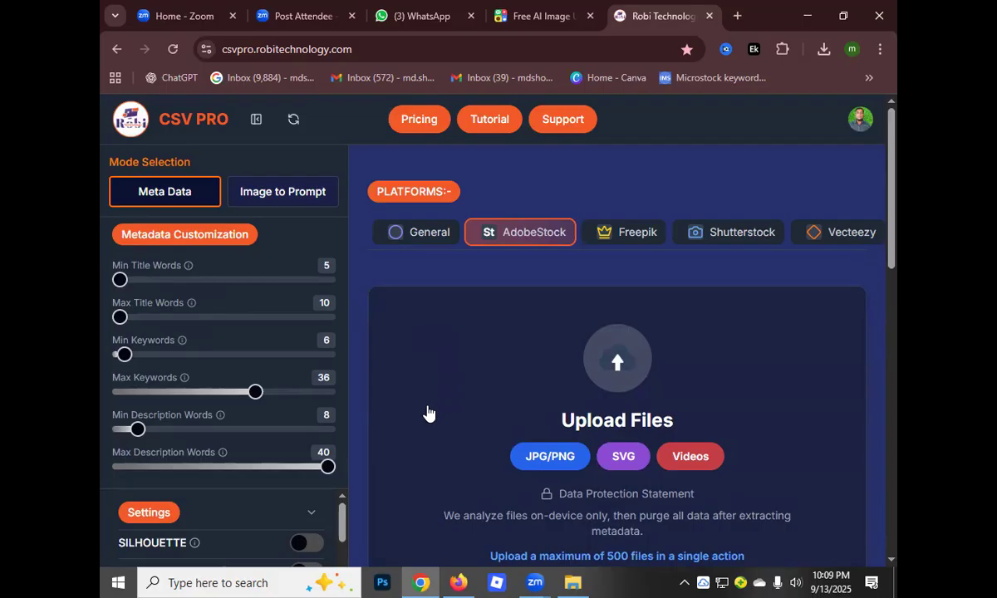
scroll(594, 340, down, 7)
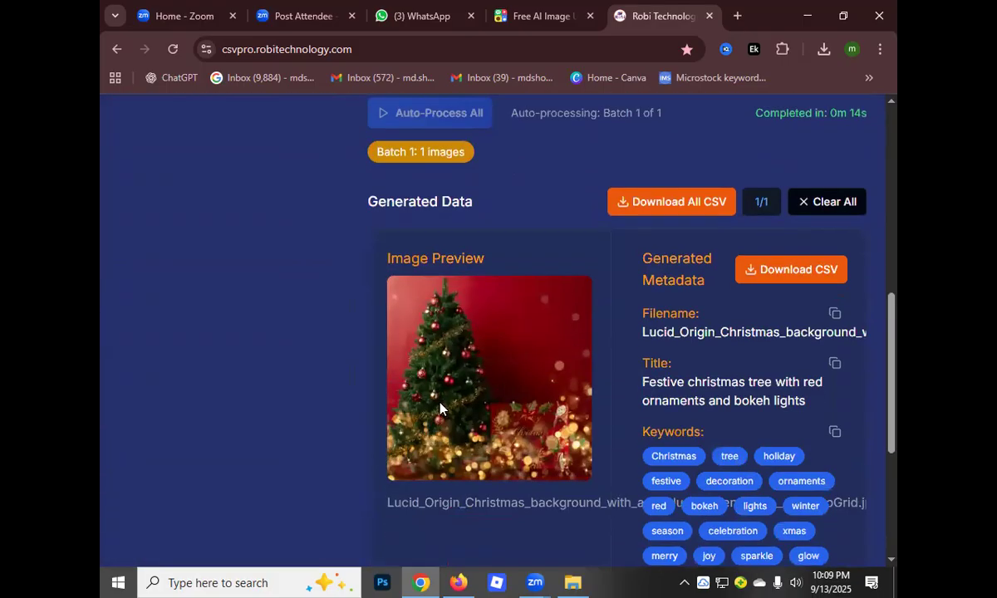
scroll(449, 405, down, 4)
scroll(565, 390, up, 8)
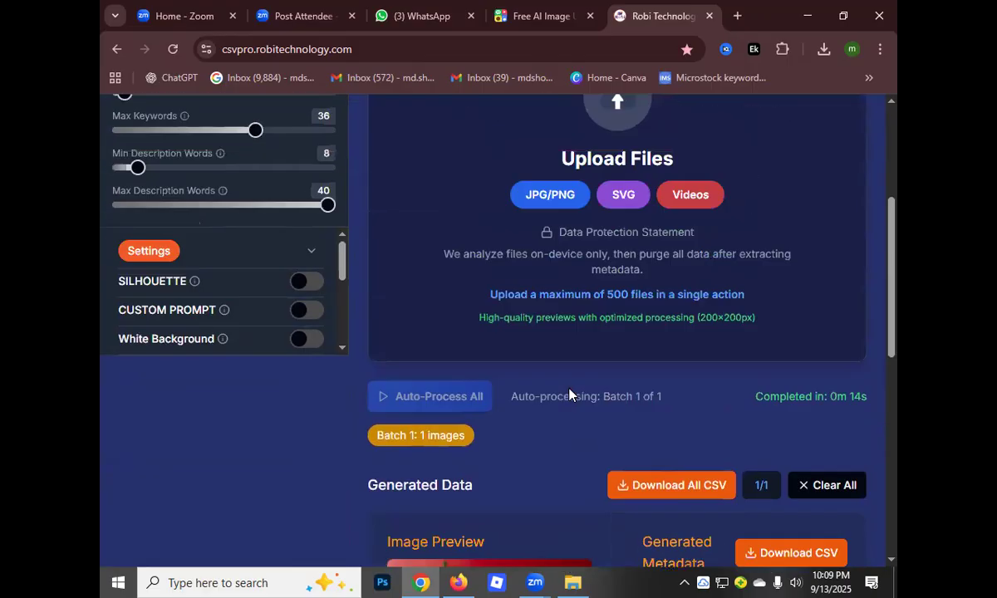
scroll(573, 397, up, 3)
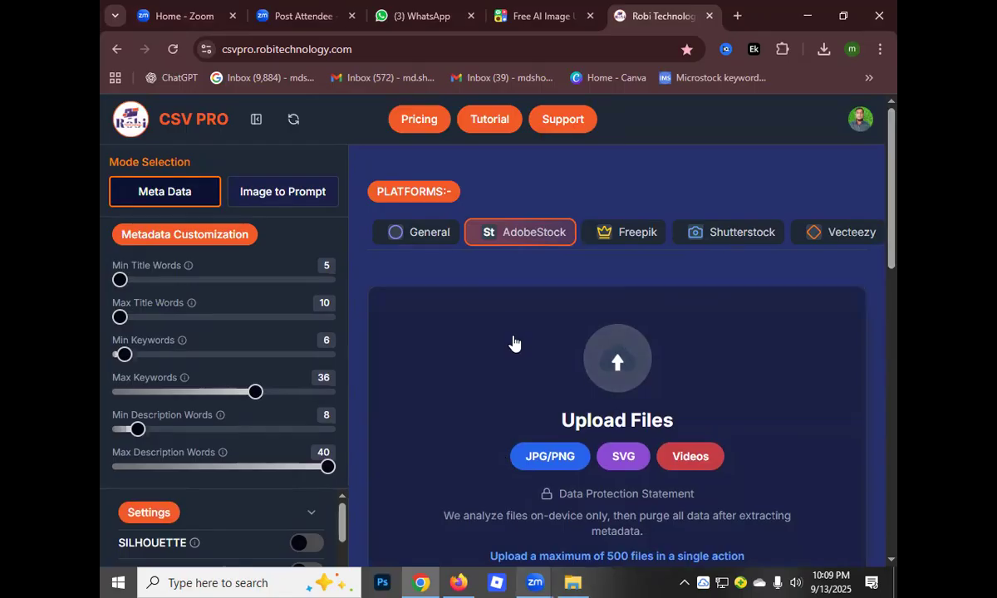
scroll(509, 344, down, 10)
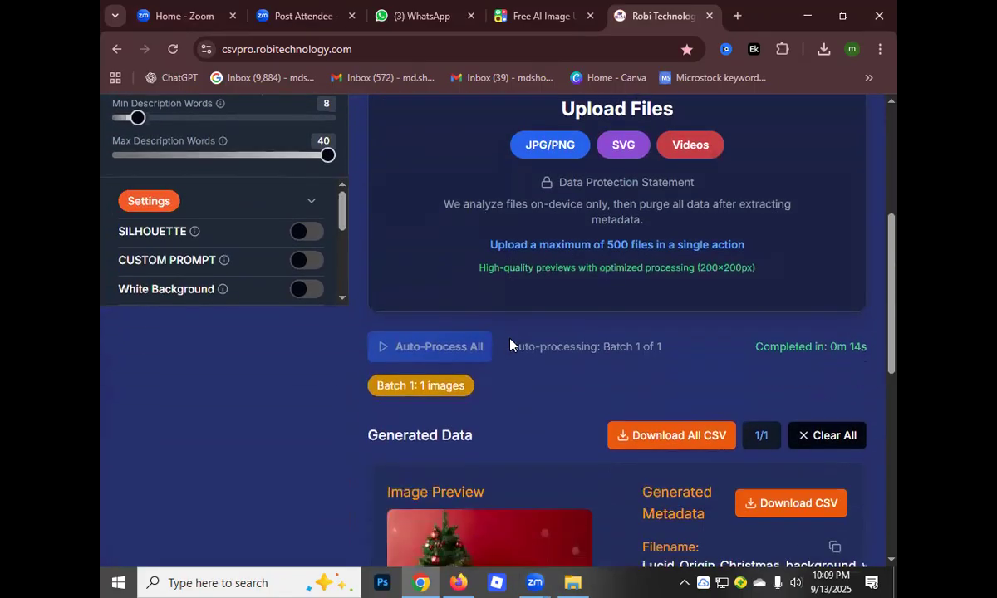
scroll(510, 344, up, 10)
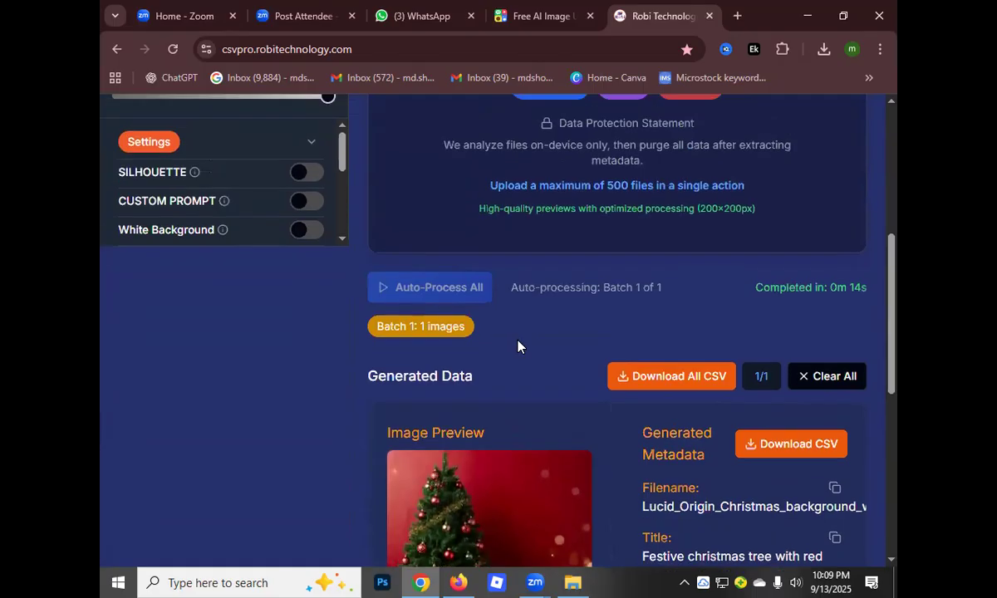
scroll(518, 344, up, 2)
scroll(518, 344, down, 3)
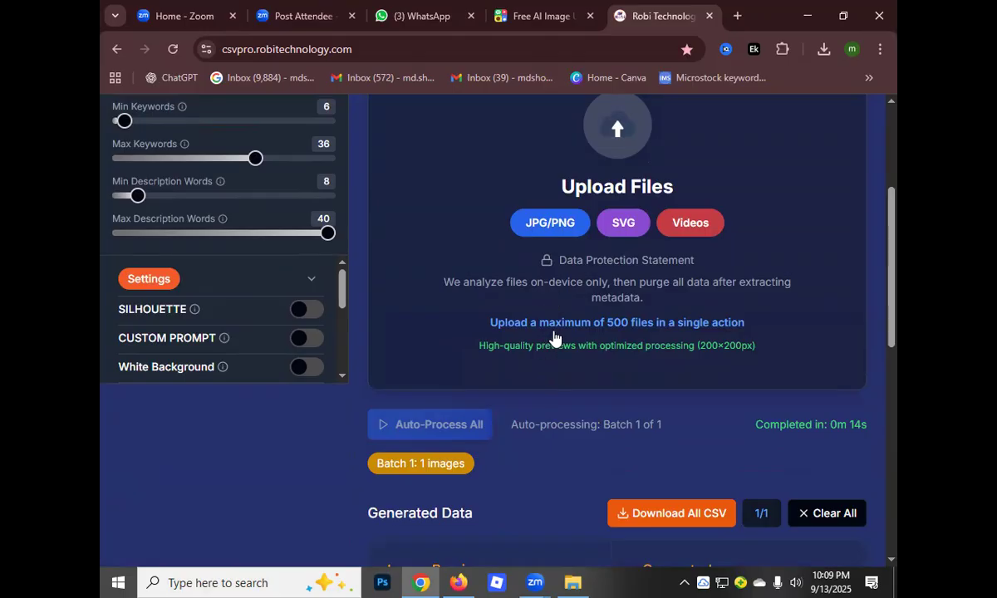
scroll(592, 330, up, 3)
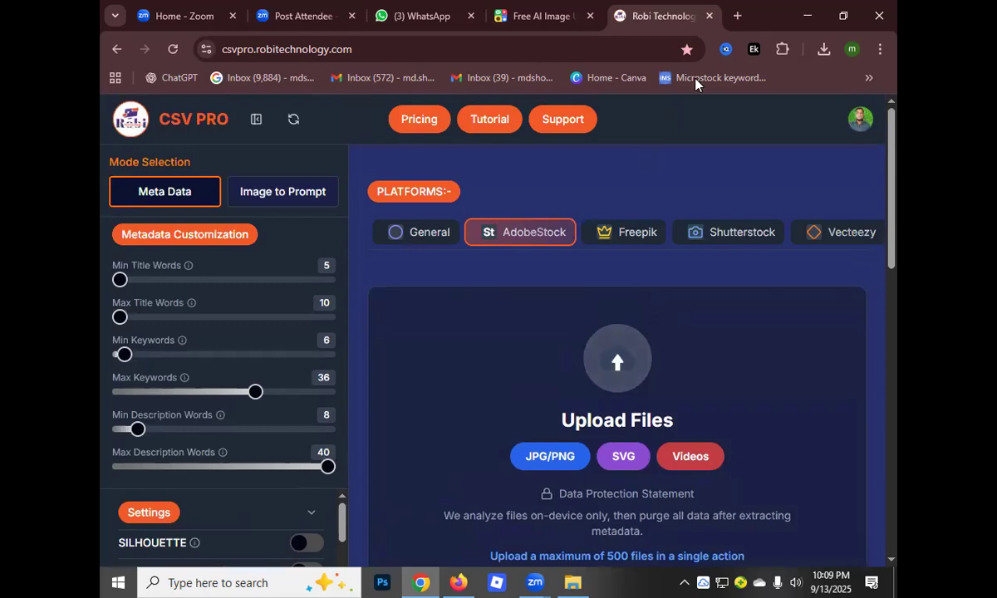
click(736, 17)
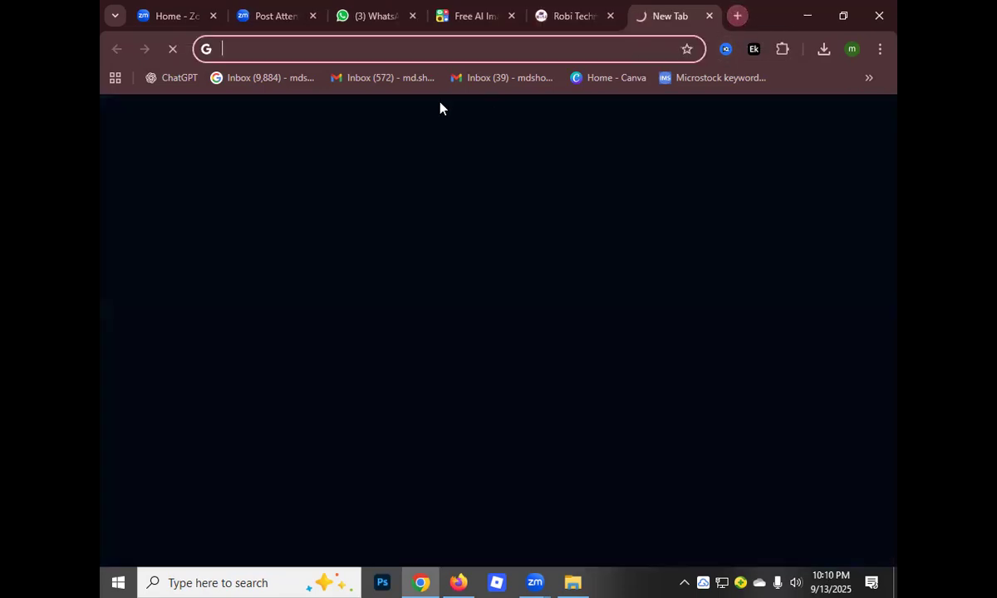
click(868, 78)
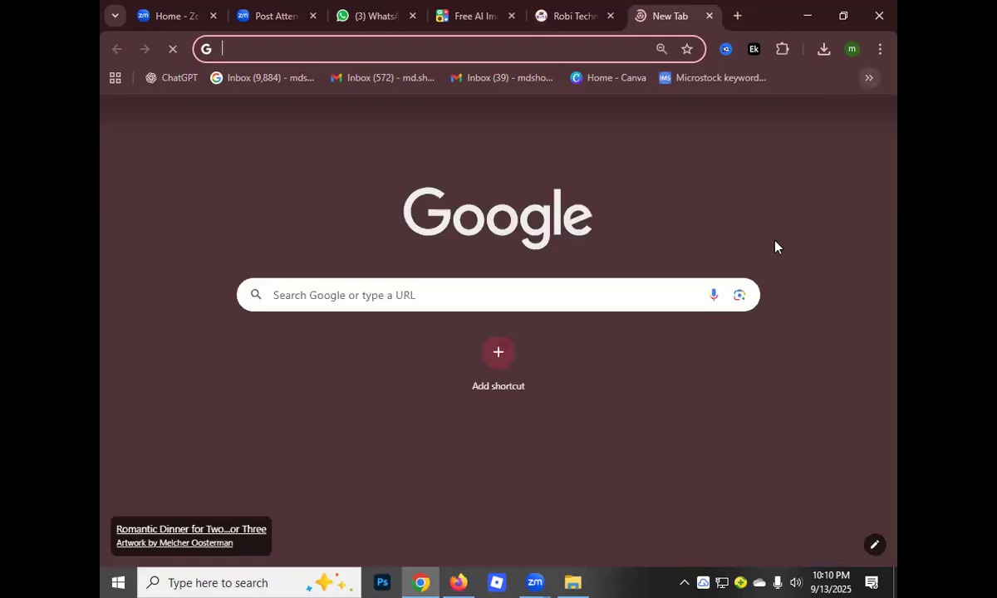
scroll(688, 480, down, 2)
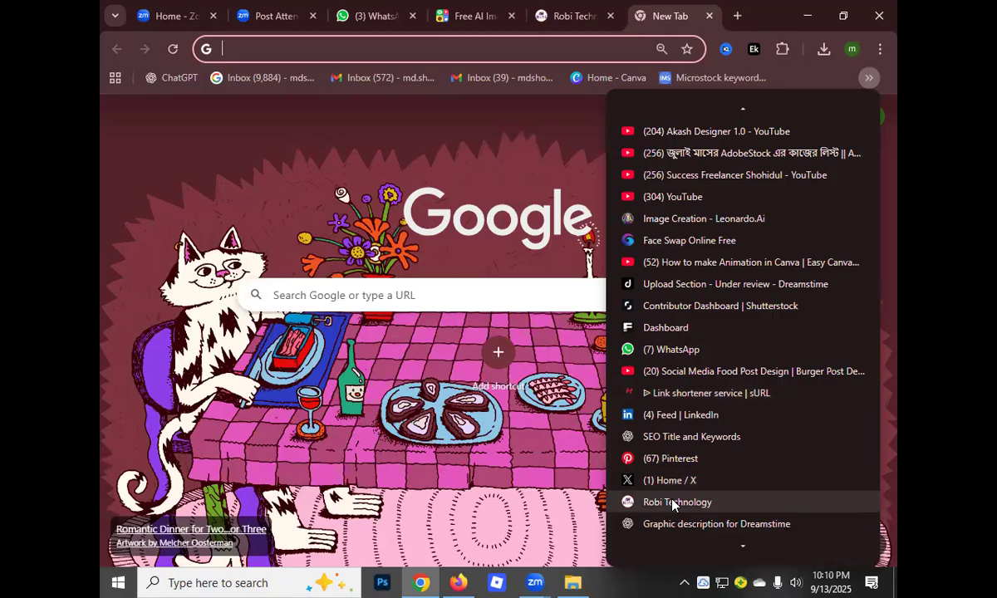
click(673, 502)
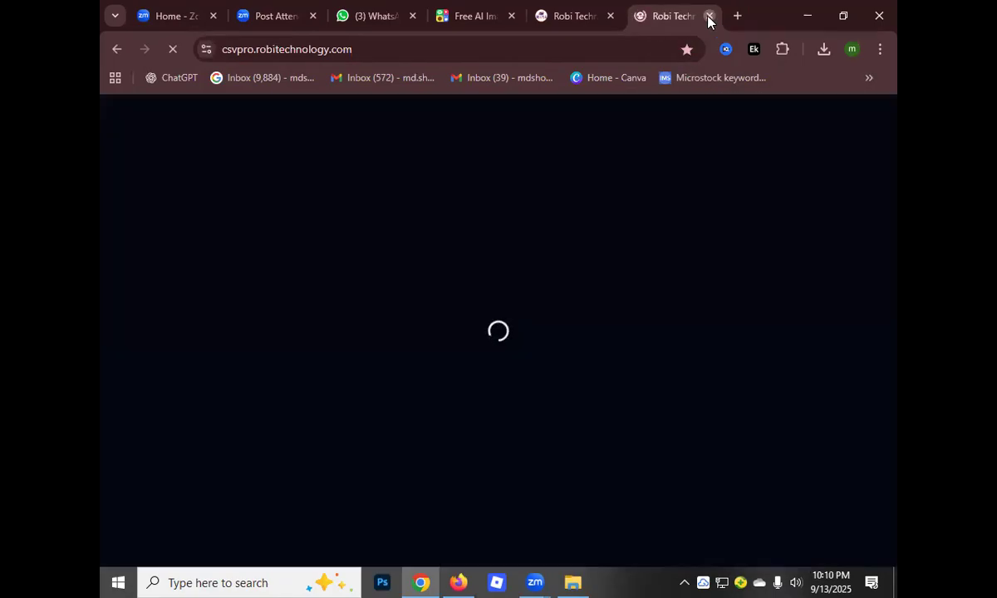
click(708, 17)
Open the bookmarked Shutterstock Contributor Dashboard in a new browser tab
click(737, 16)
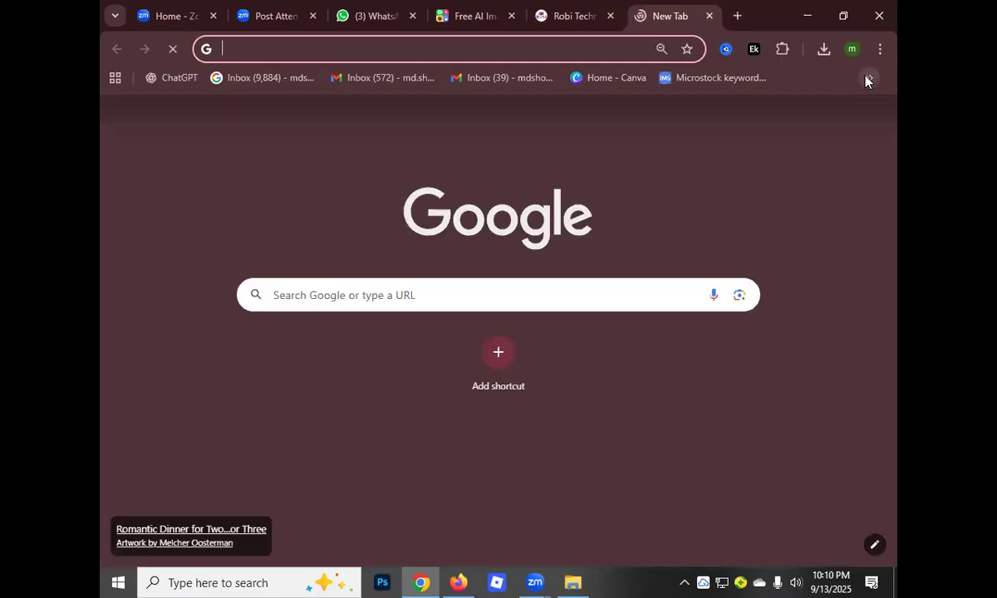
click(865, 78)
scroll(673, 515, down, 1)
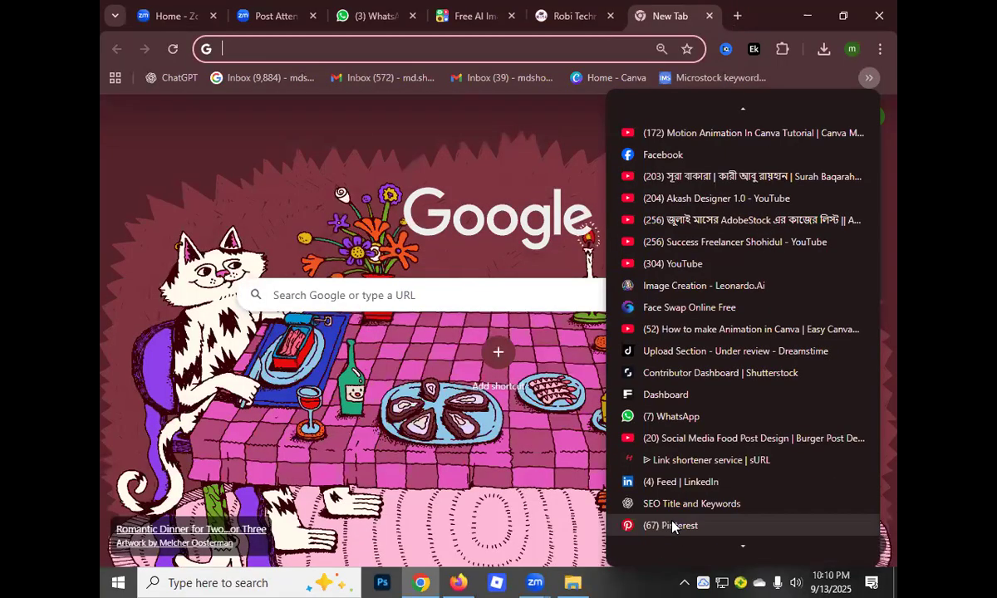
scroll(675, 462, down, 3)
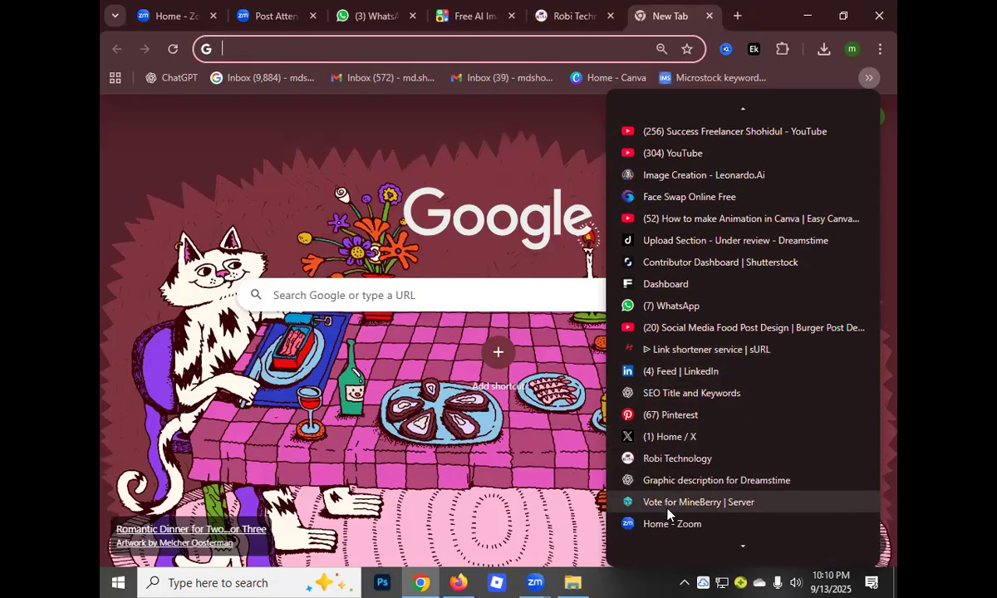
scroll(669, 515, down, 1)
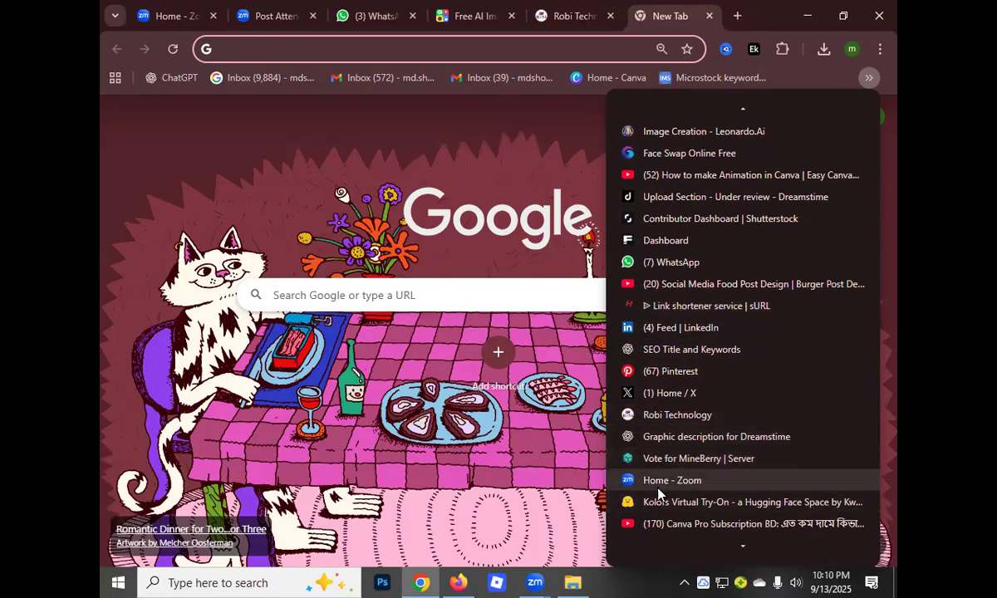
scroll(659, 494, down, 2)
scroll(661, 505, down, 1)
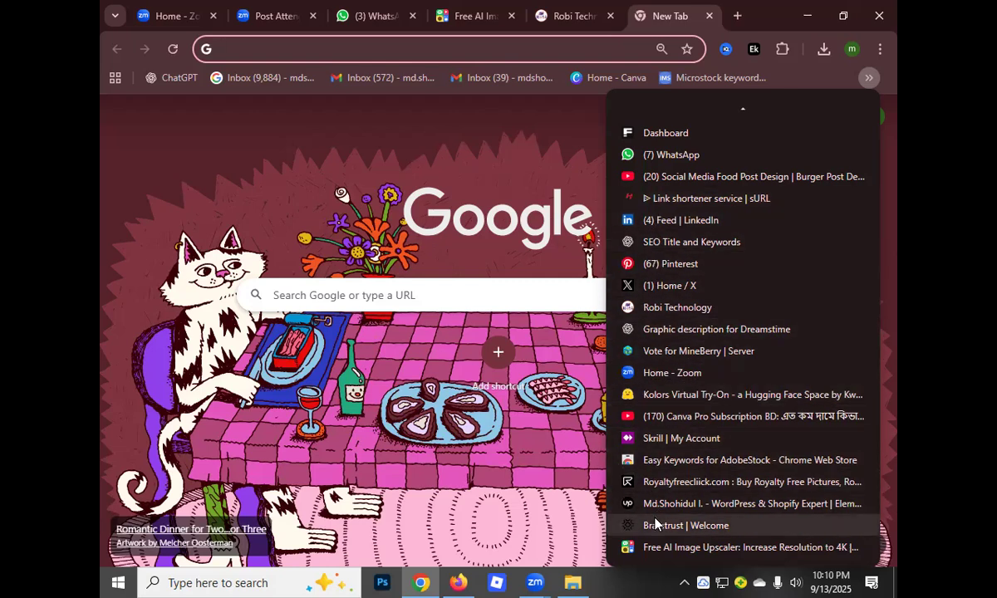
scroll(671, 497, up, 1)
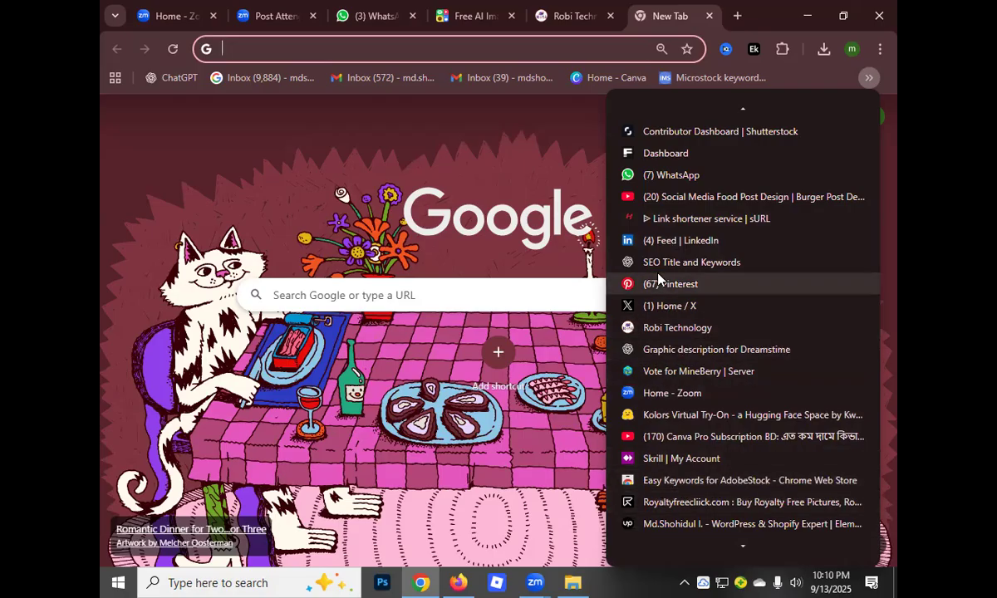
scroll(659, 279, up, 1)
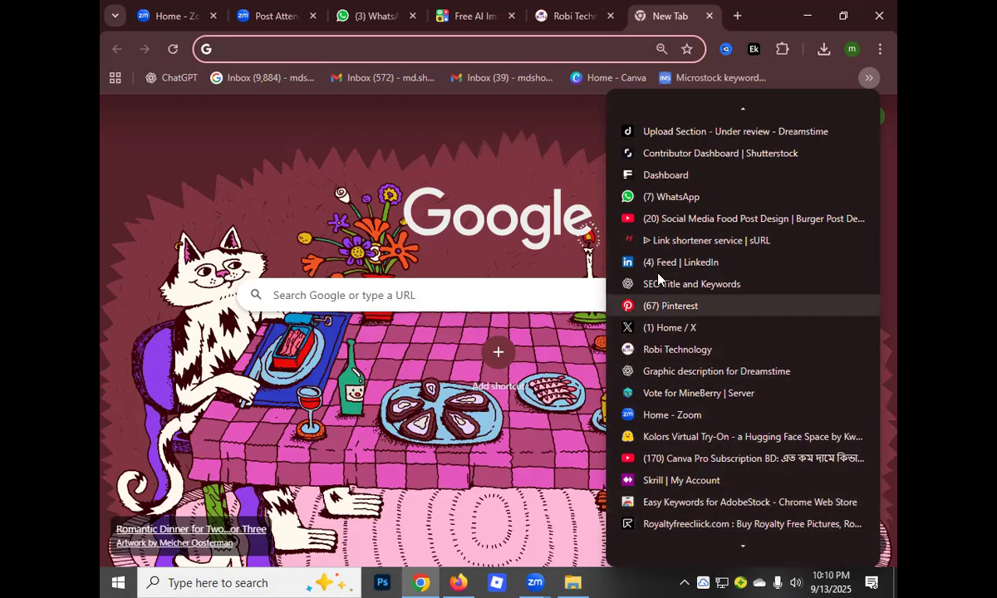
click(647, 154)
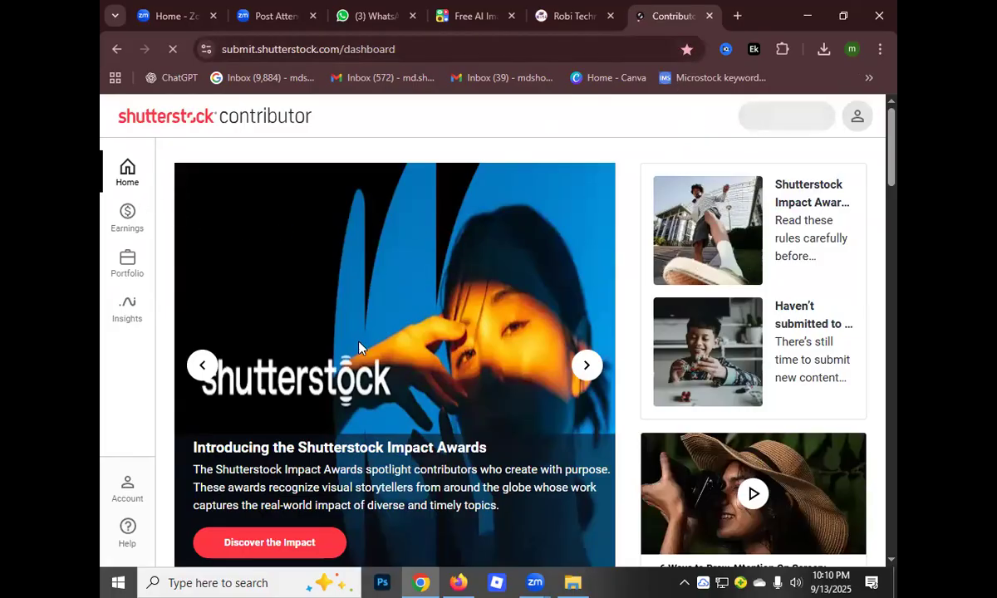
Review the dashboard's portfolio status and earnings, and view the asset upload dialog's format requirements
scroll(659, 252, down, 3)
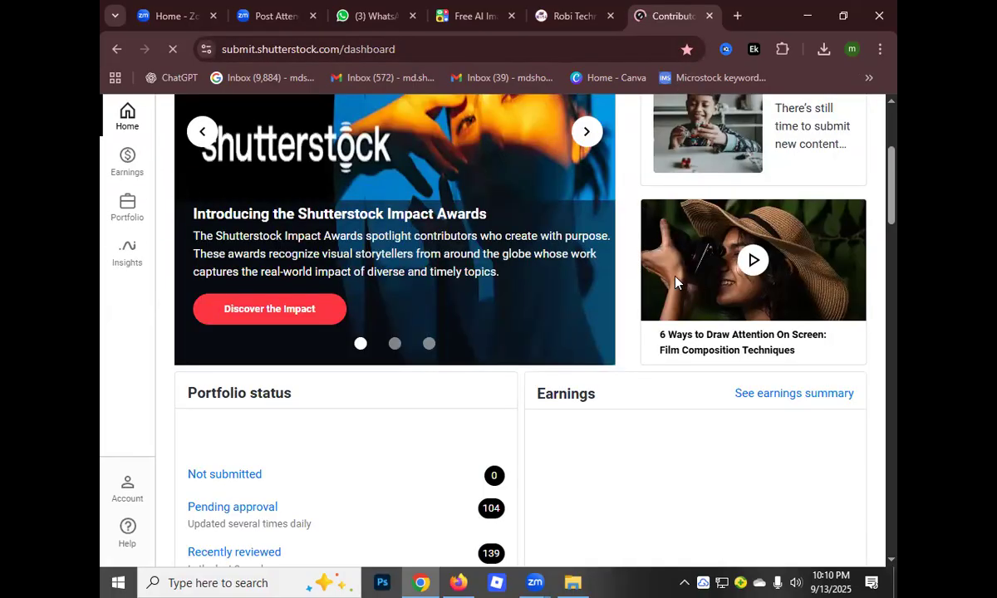
scroll(675, 277, down, 3)
scroll(439, 360, up, 3)
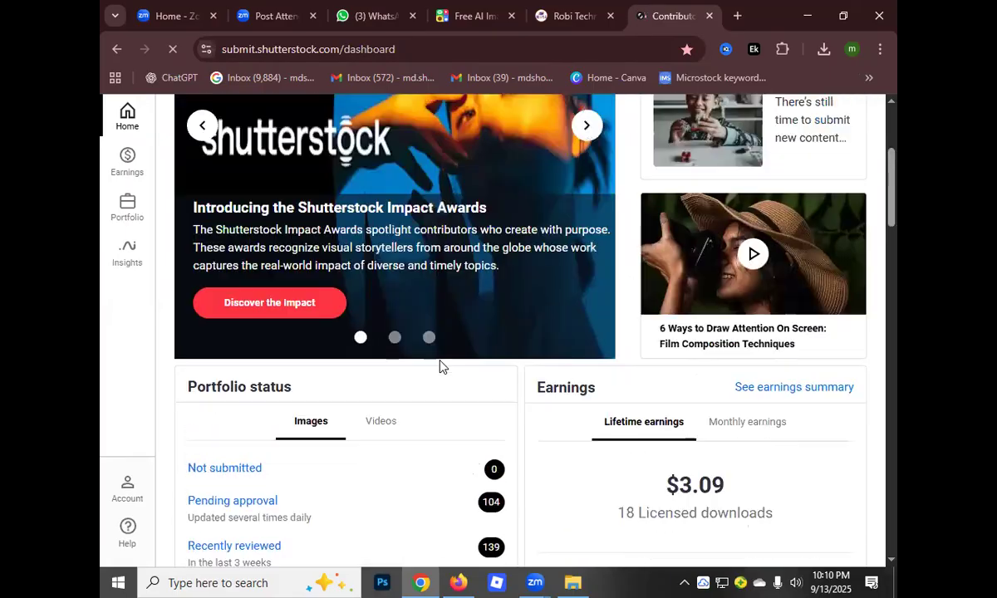
scroll(440, 361, up, 1)
scroll(241, 409, down, 1)
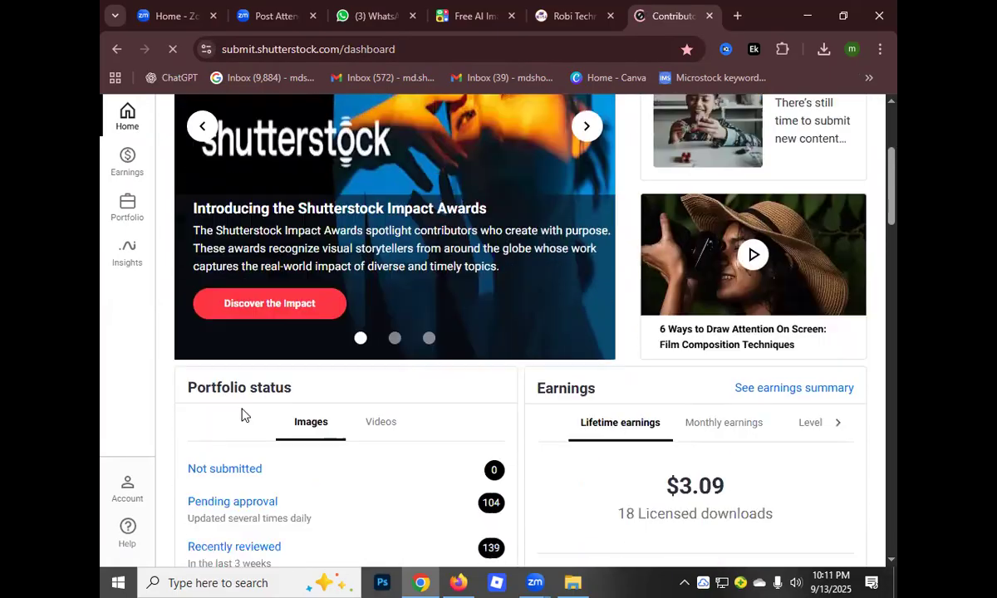
scroll(767, 183, up, 3)
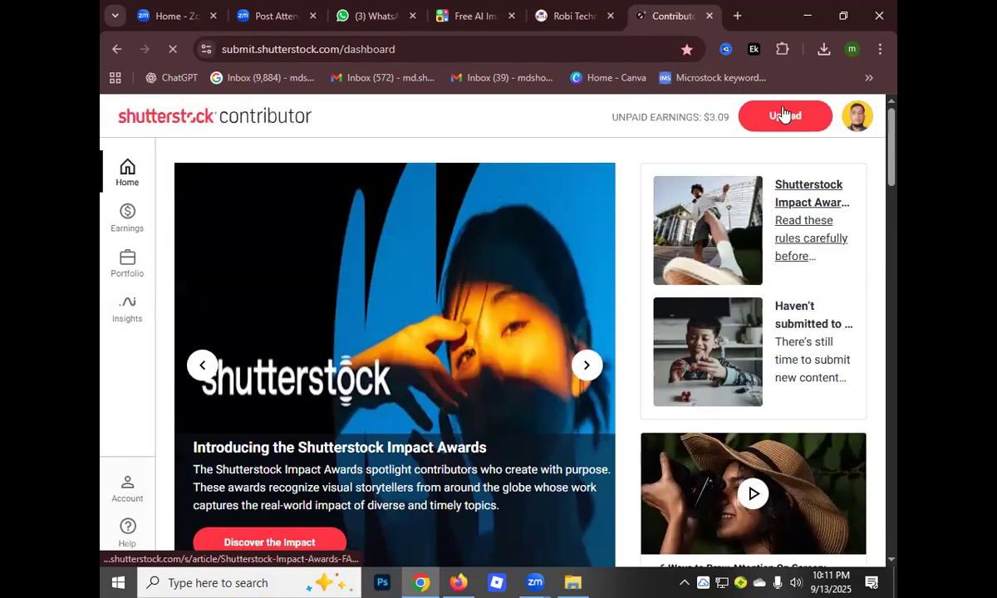
click(783, 121)
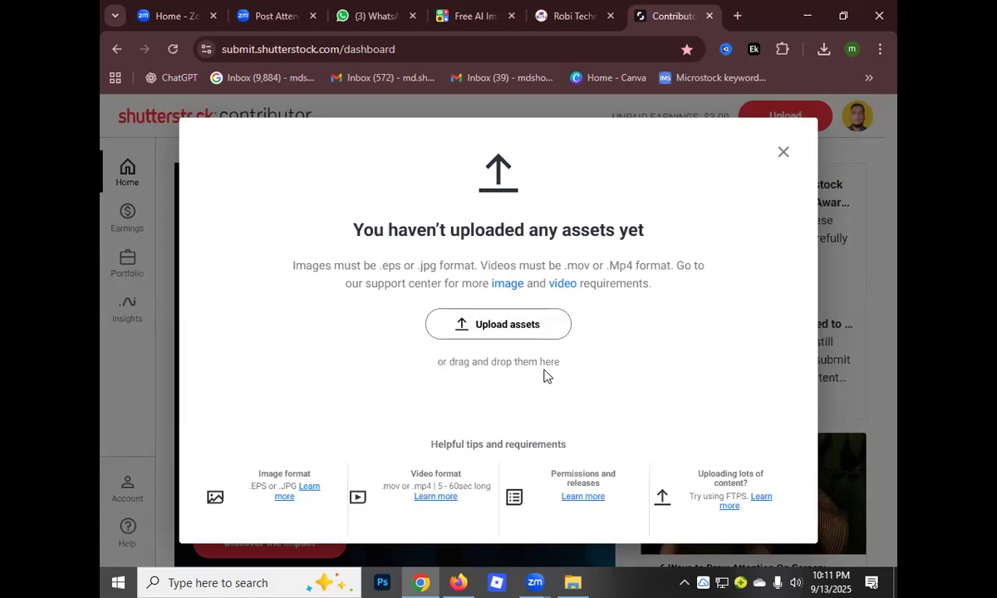
click(781, 154)
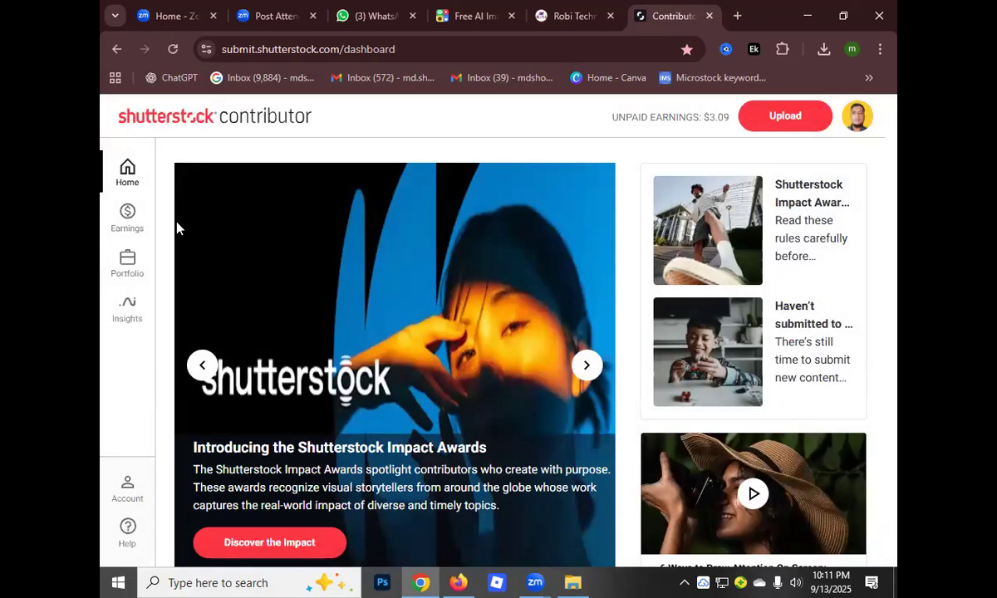
Go to the portfolio's content submission page showing images that are not submitted
click(126, 252)
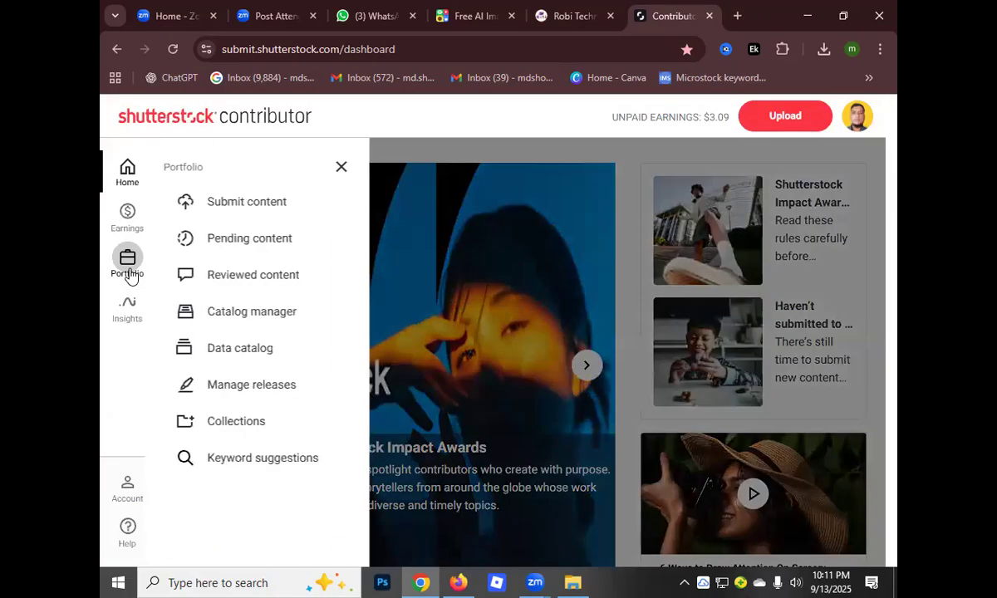
click(260, 213)
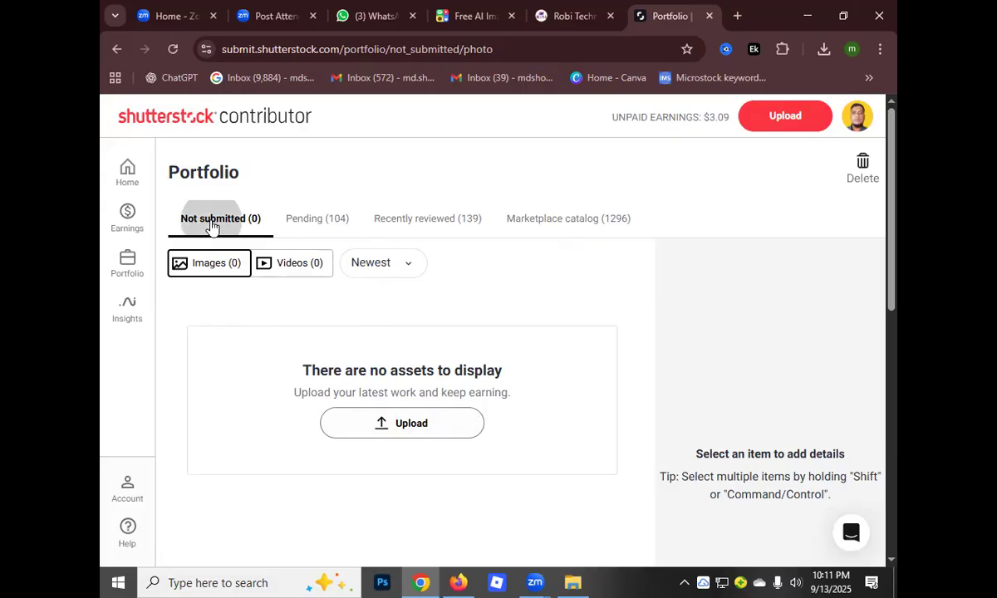
scroll(374, 423, down, 2)
scroll(377, 413, up, 2)
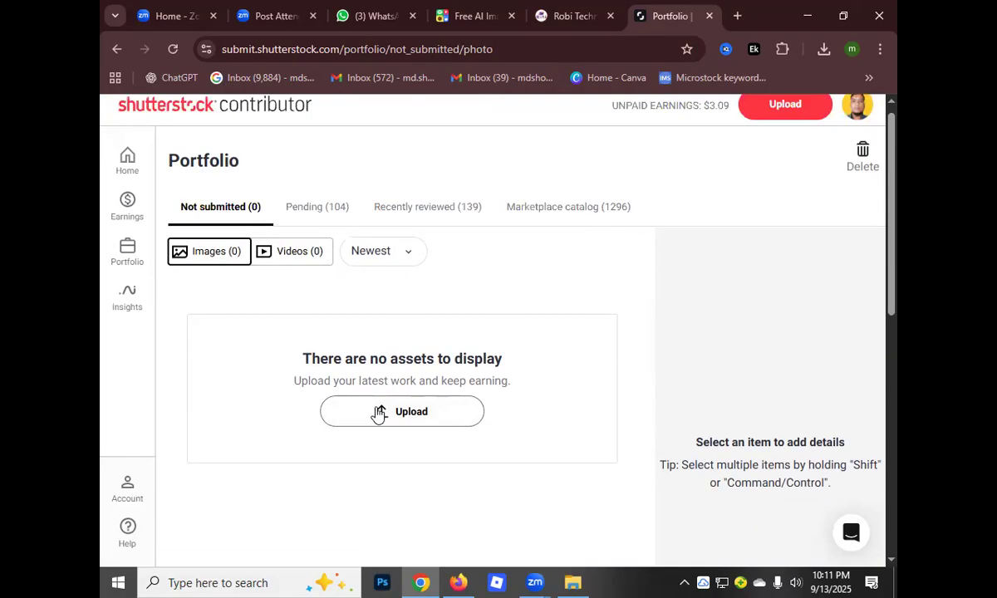
Choose the image Lucid_Origin_Christmas_background_with_a_tall_lush_green_xmas__2_PhotoGrid from Downloads for upload to the Shutterstock portfolio
click(384, 430)
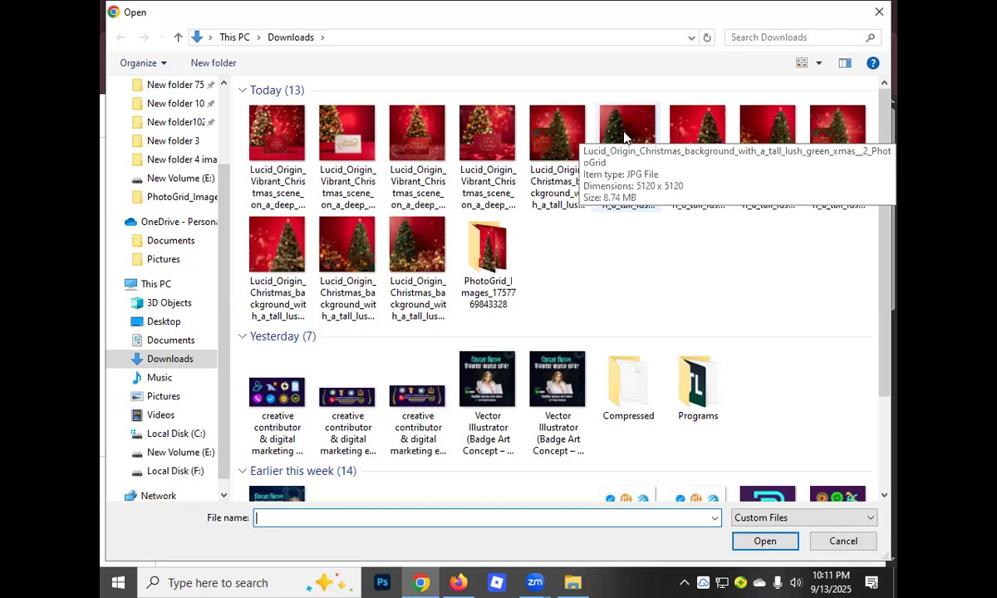
click(624, 137)
click(737, 536)
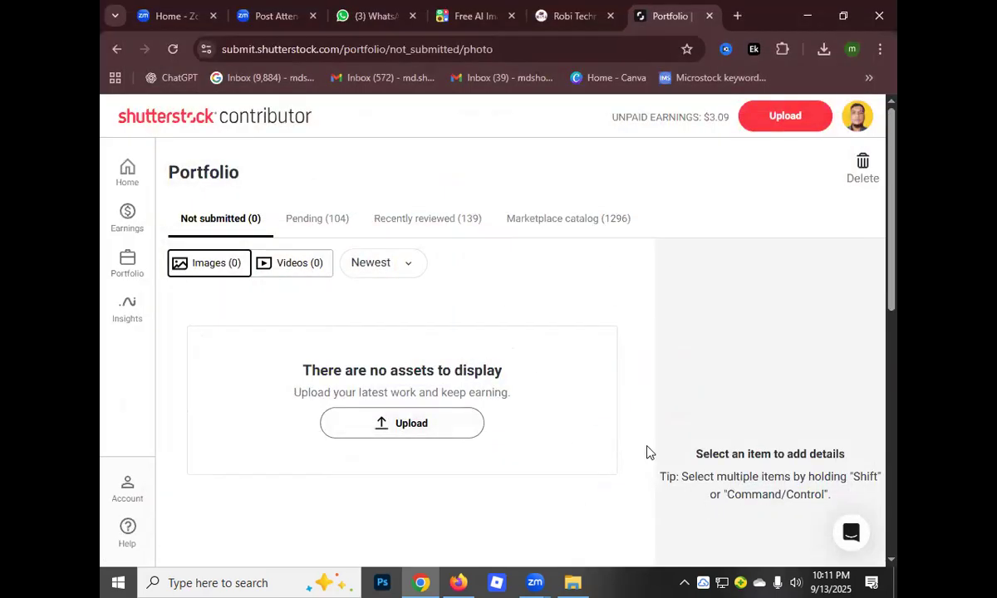
scroll(701, 369, down, 3)
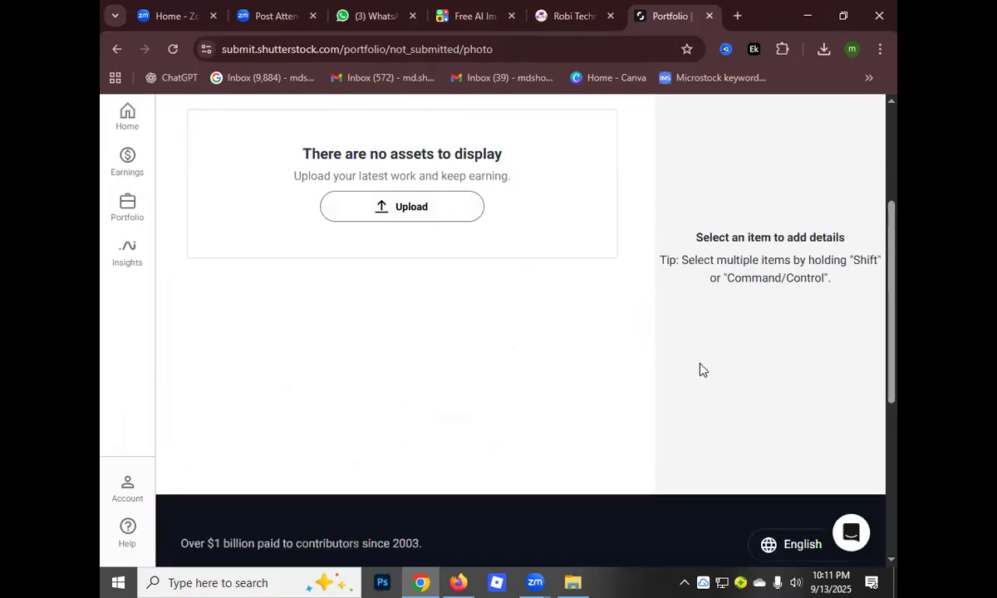
scroll(700, 369, up, 3)
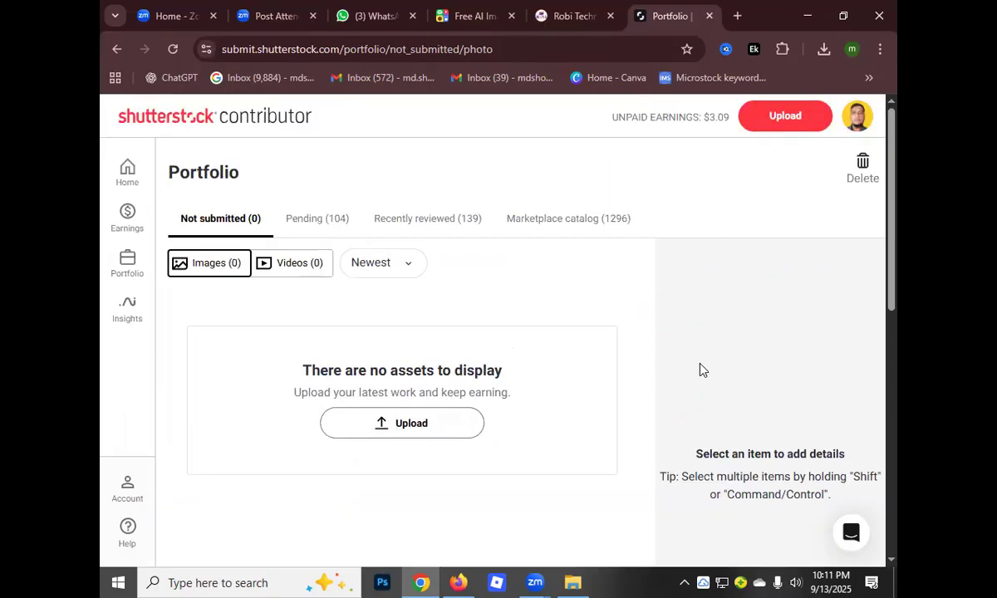
scroll(700, 368, down, 4)
scroll(702, 368, up, 3)
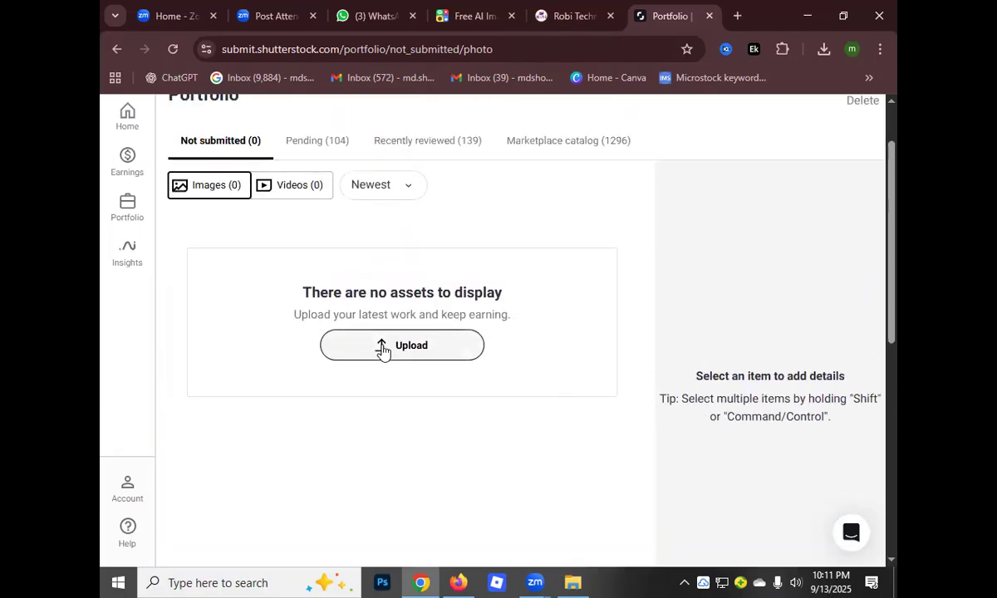
scroll(706, 485, down, 3)
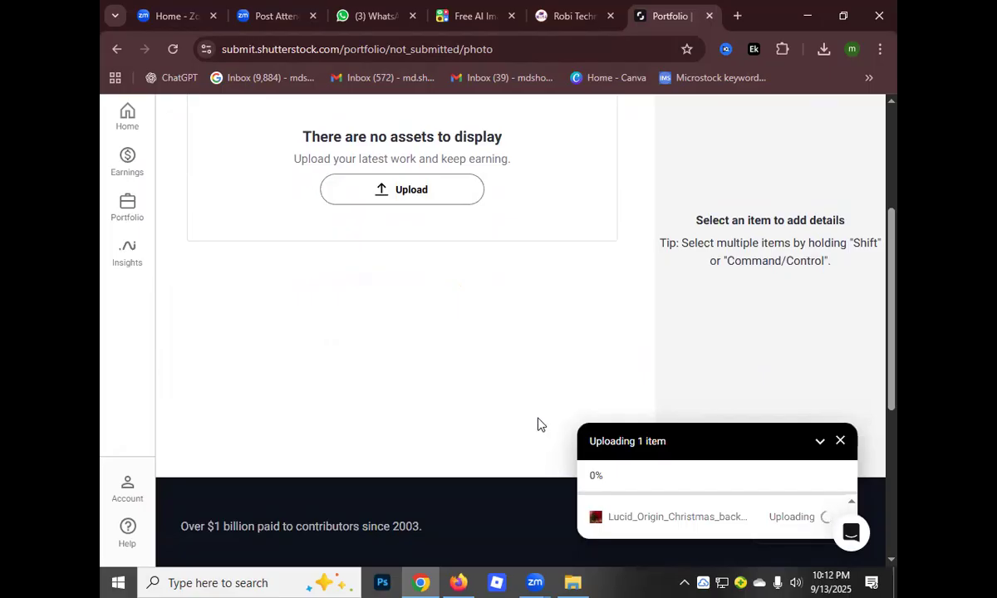
scroll(537, 424, up, 3)
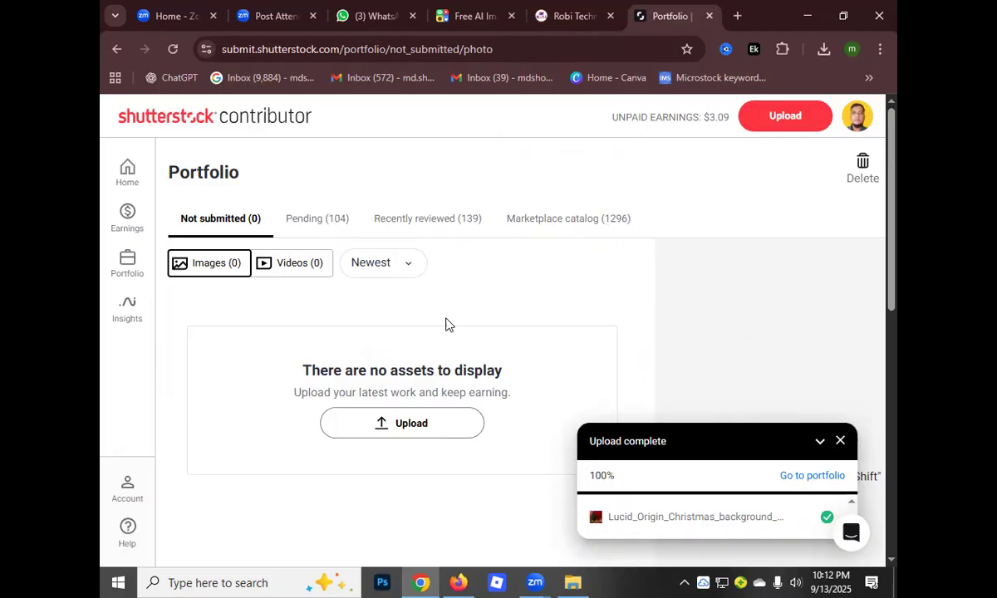
Go to the portfolio from the completed upload and dismiss the upload notice
click(791, 480)
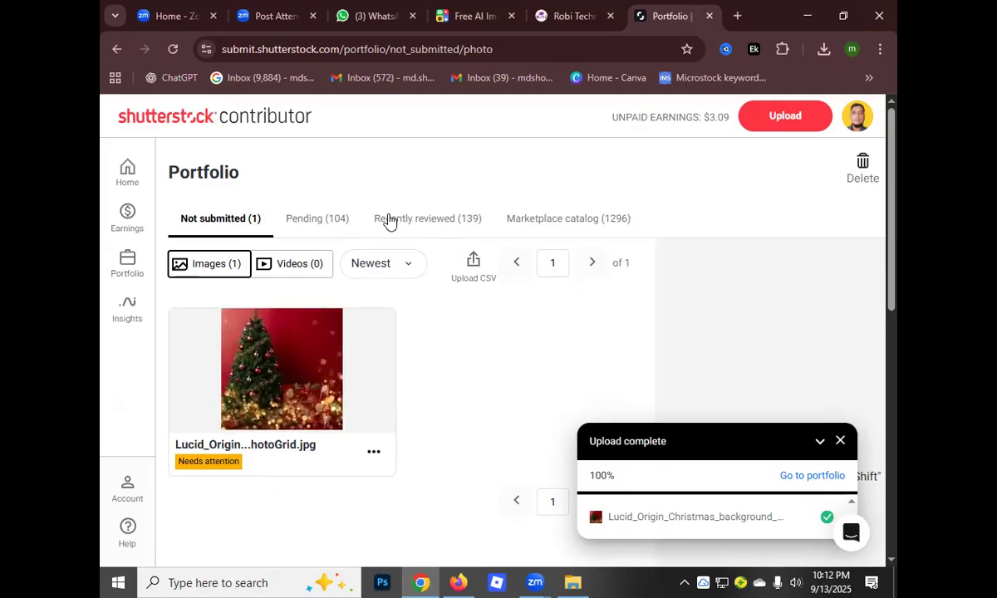
mouse_move(196, 335)
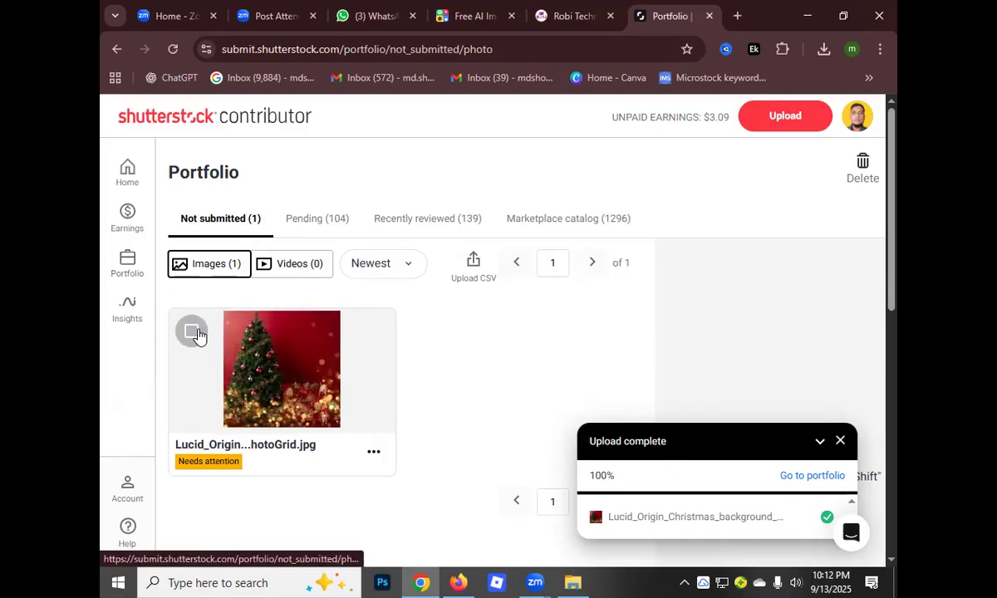
click(839, 440)
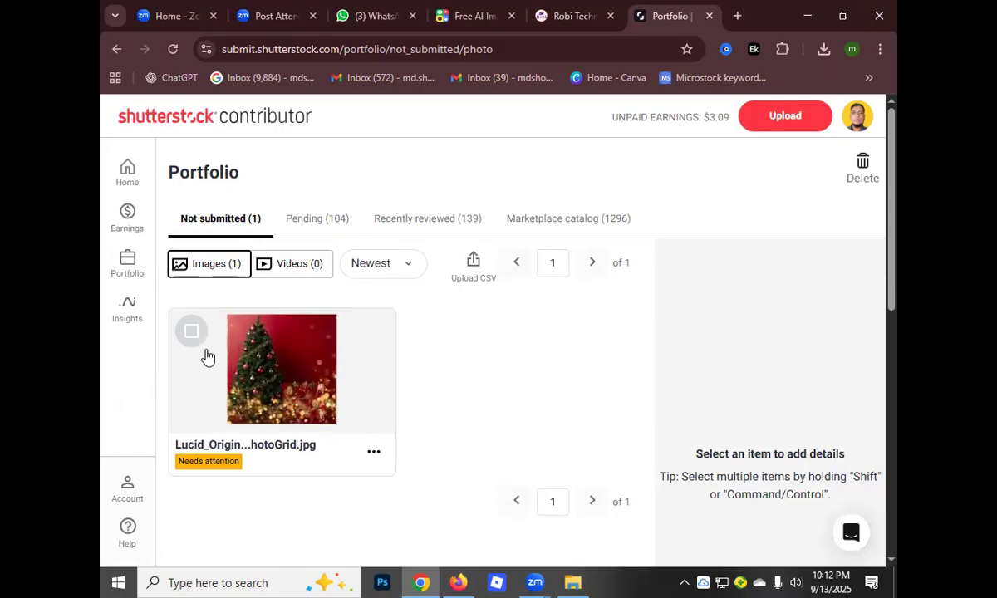
Select the uploaded Christmas tree image among the not submitted images to show its details
scroll(199, 359, down, 2)
scroll(197, 367, up, 1)
mouse_move(191, 266)
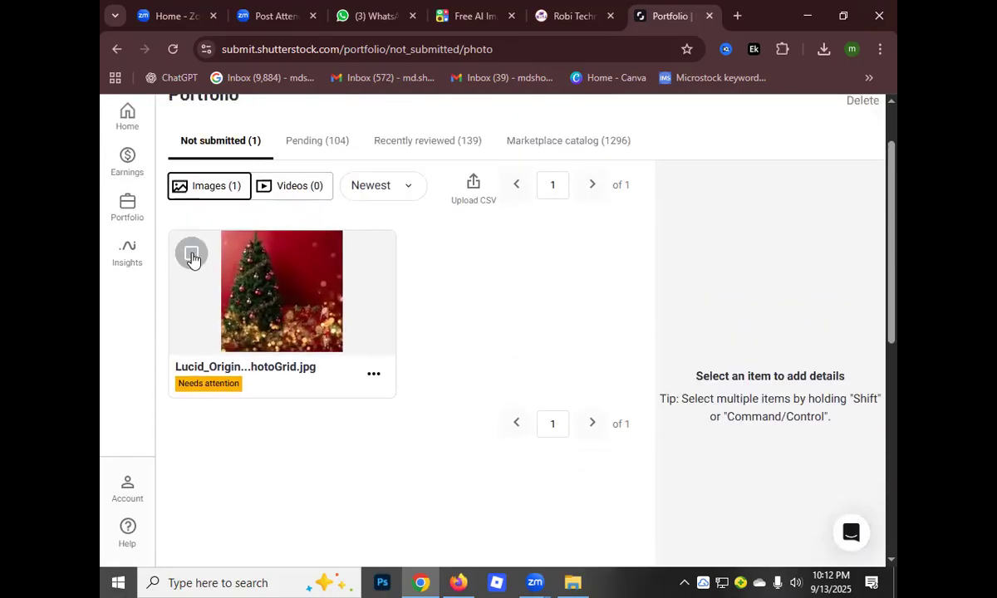
click(191, 255)
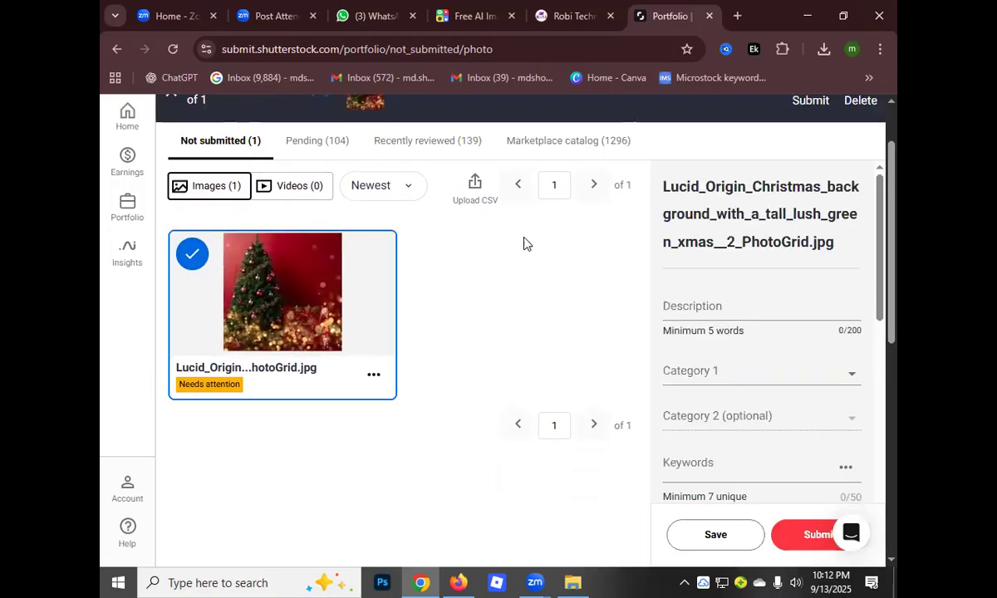
Upload the metadata file AdobeStock-metadata_image-metadata (1) from Downloads for the portfolio images and close the processing report
scroll(538, 260, down, 3)
scroll(470, 326, up, 2)
scroll(470, 326, up, 1)
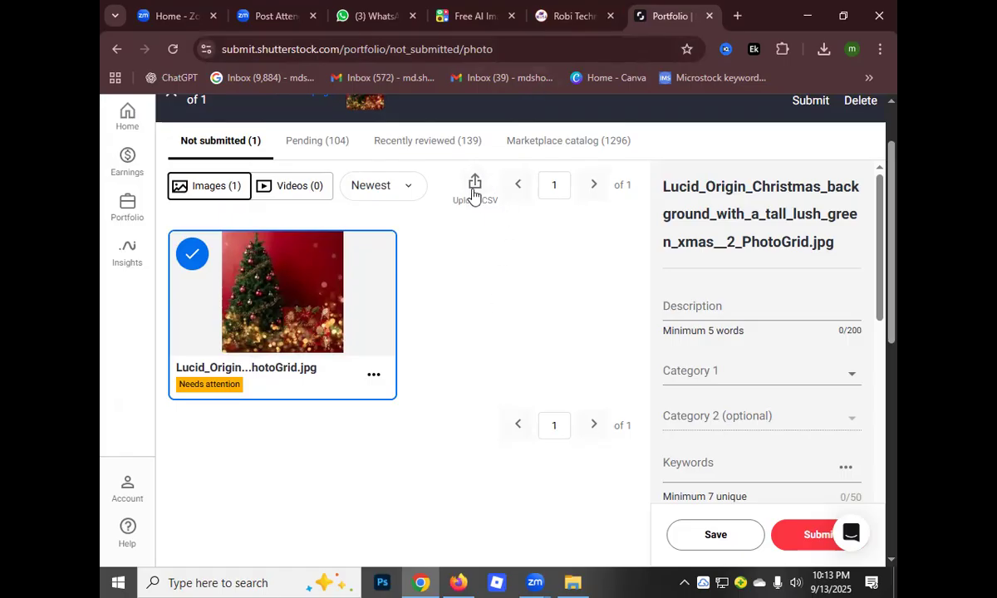
click(475, 184)
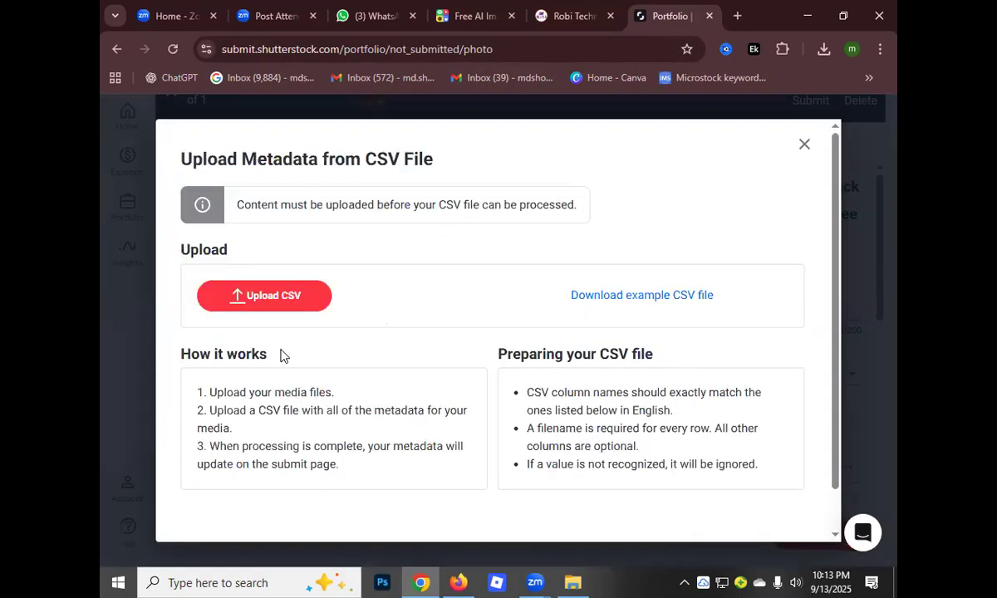
click(260, 299)
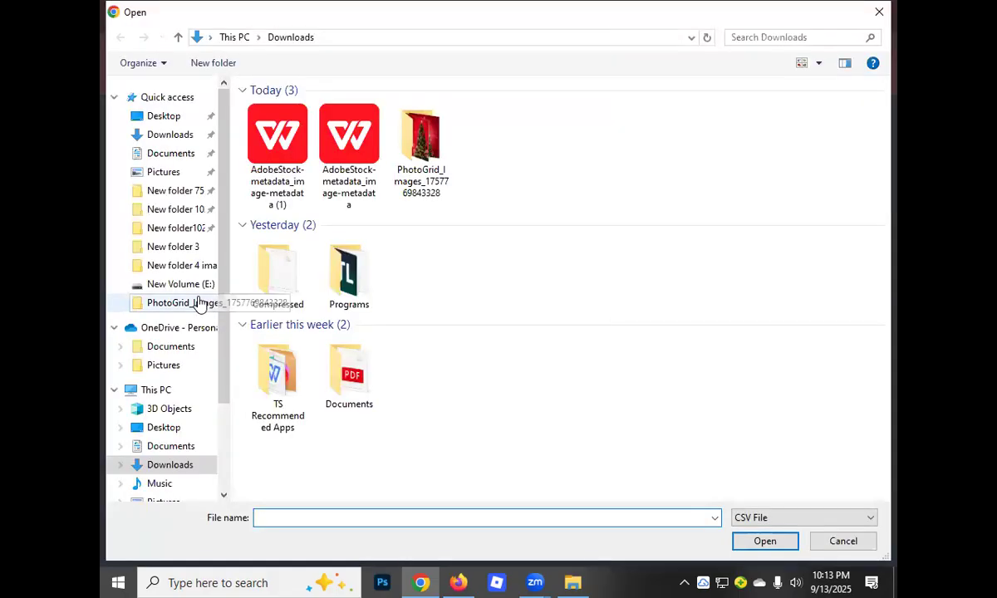
click(256, 139)
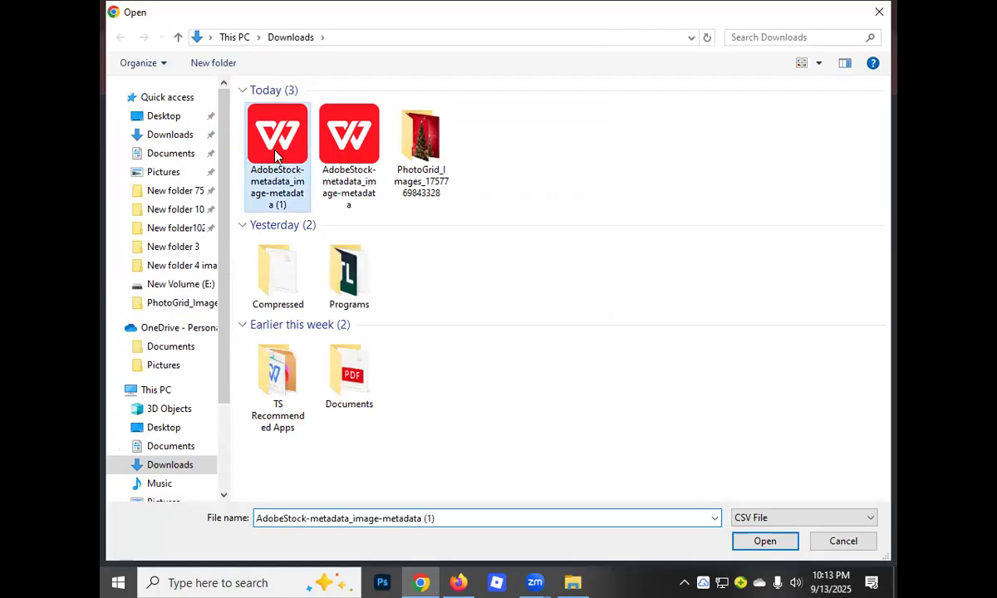
click(765, 542)
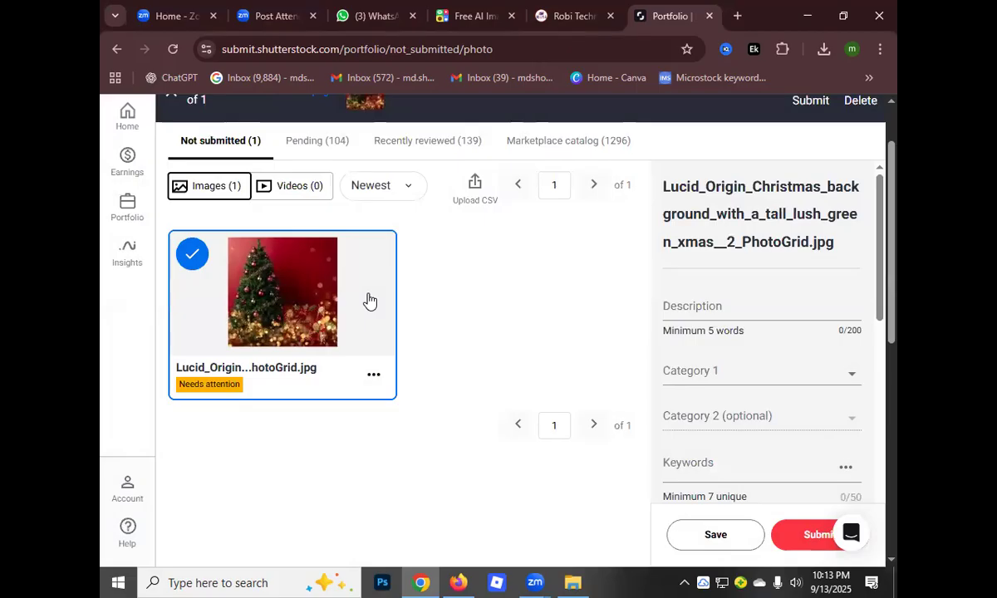
scroll(490, 284, down, 1)
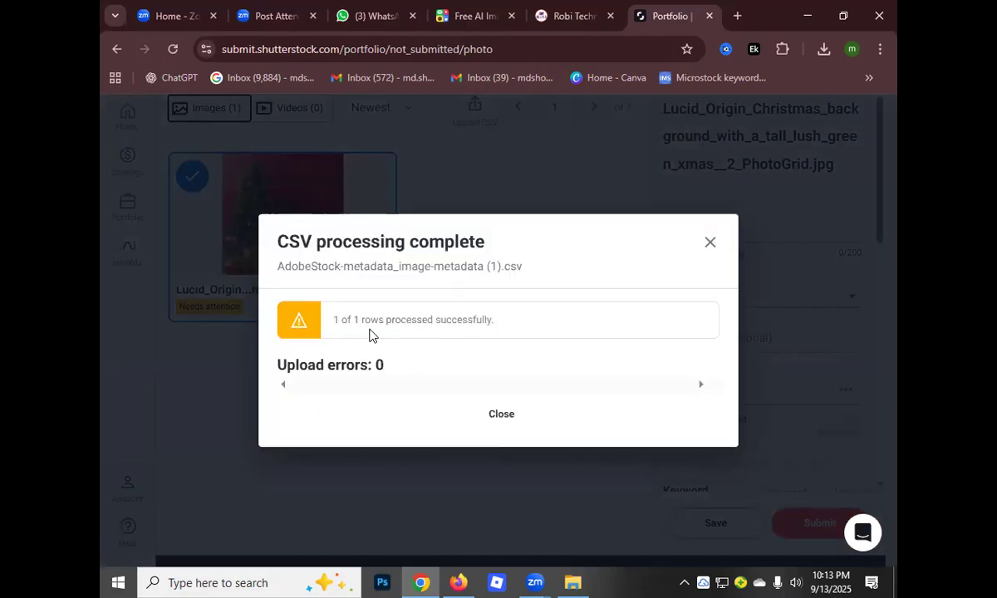
click(710, 244)
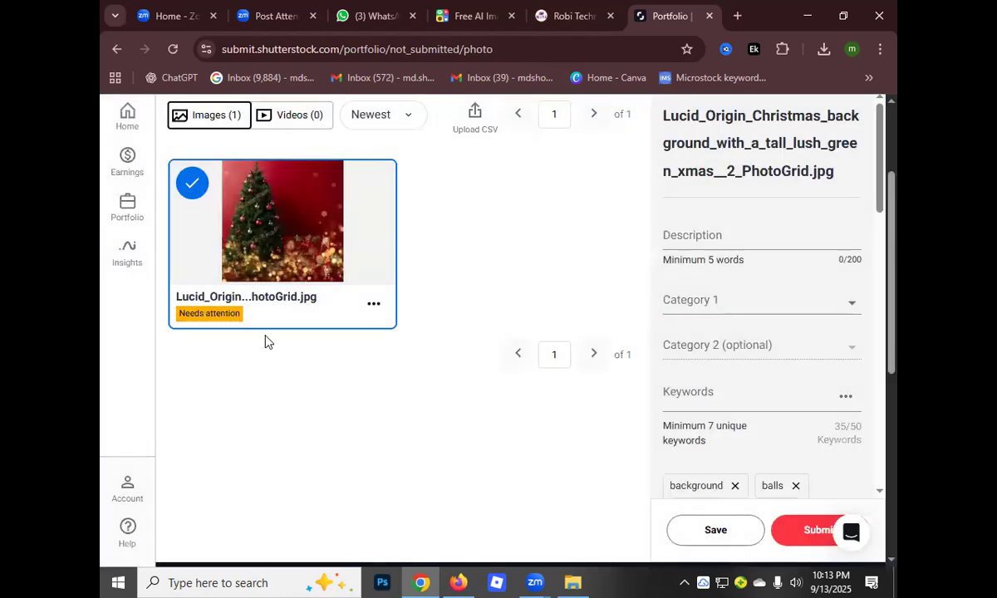
Check the image's description, category and keyword fields, deselecting and reselecting the image to refresh its details
scroll(412, 349, up, 2)
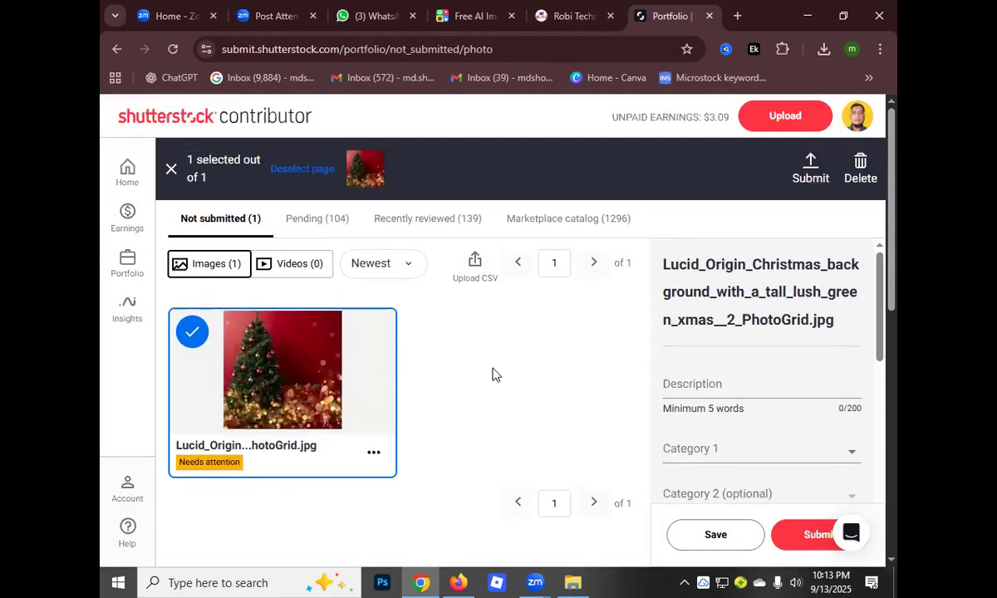
scroll(492, 375, down, 2)
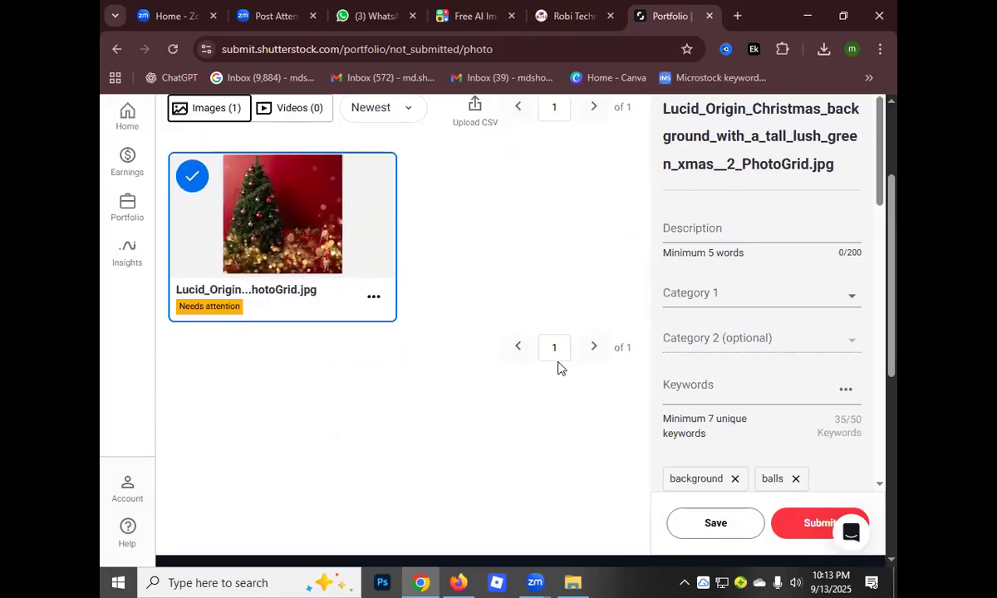
scroll(703, 318, up, 2)
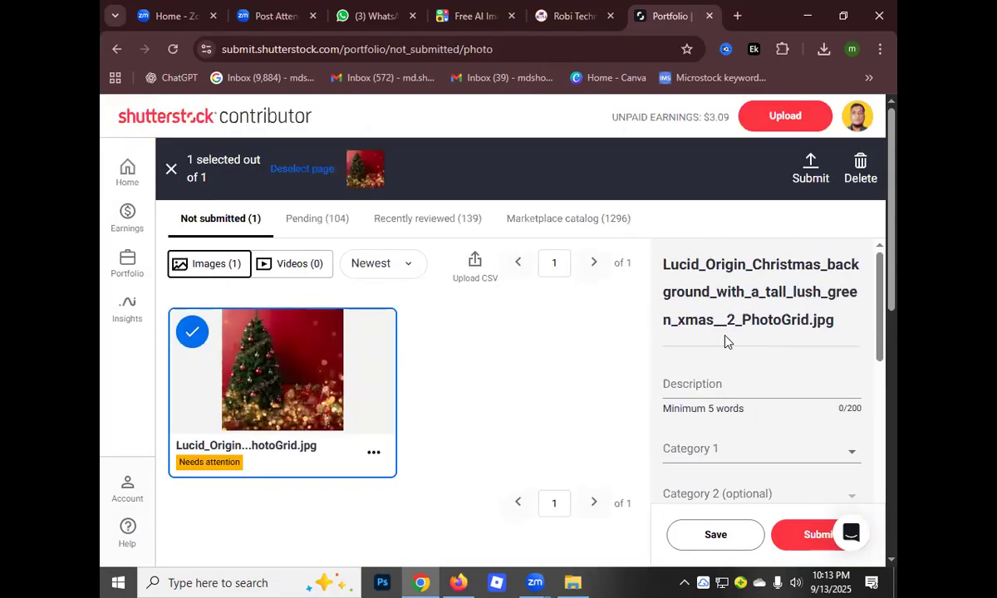
click(707, 384)
scroll(704, 412, down, 2)
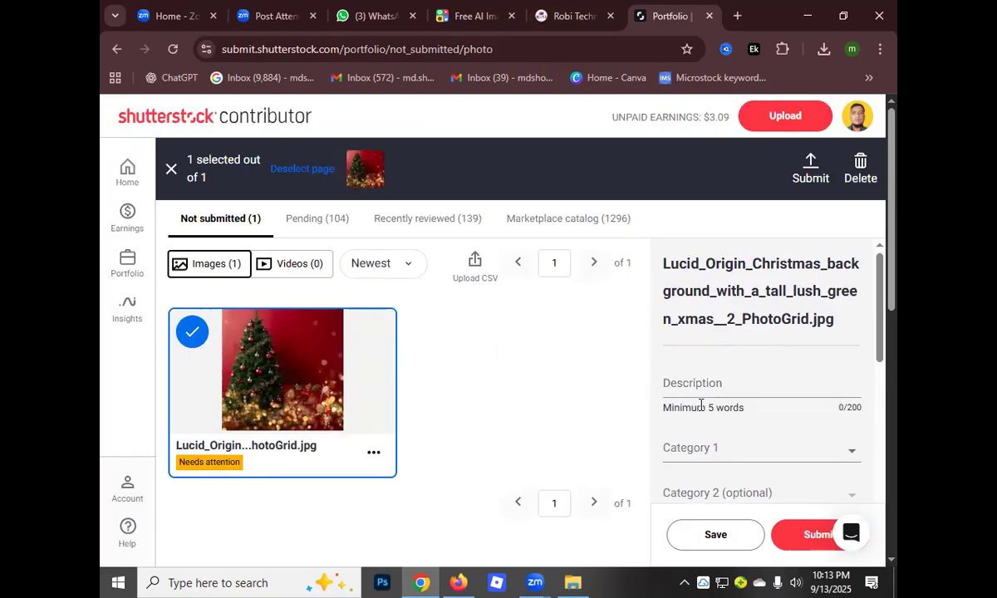
click(190, 331)
scroll(512, 369, down, 3)
scroll(512, 370, up, 3)
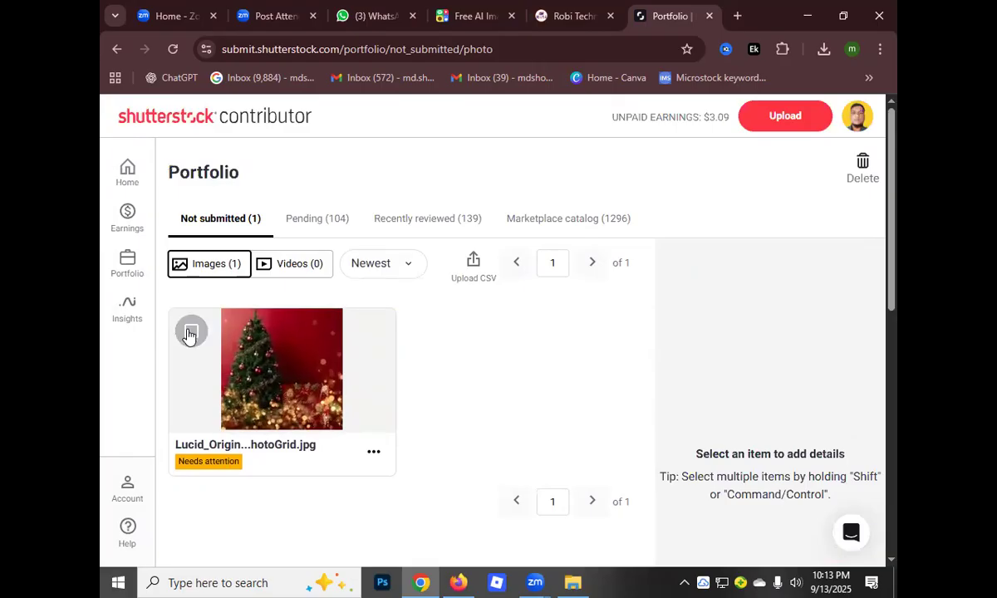
click(190, 333)
Review the selected image's keywords, keyword suggestions and description field
scroll(736, 349, down, 5)
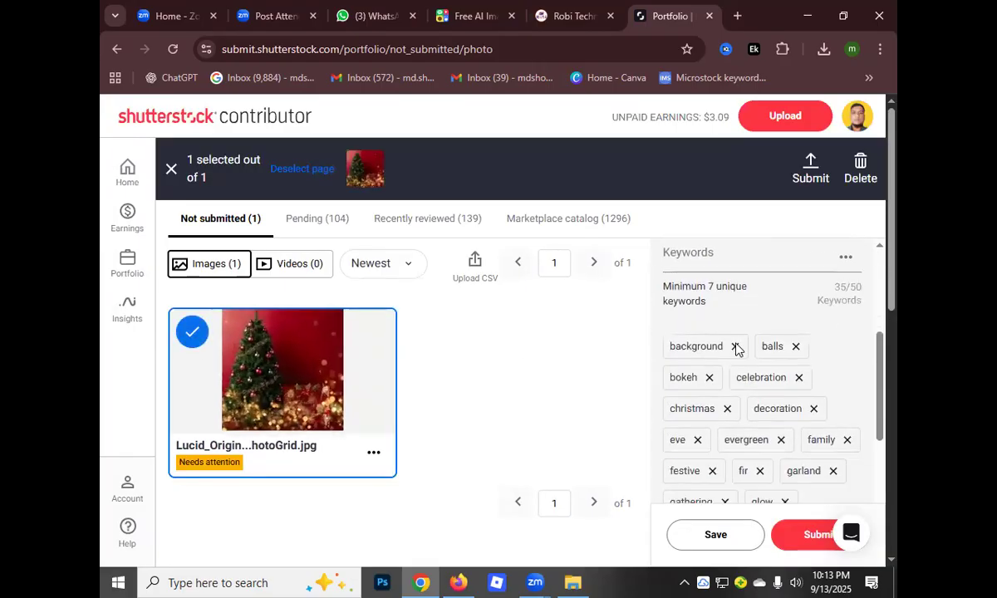
scroll(724, 358, up, 3)
scroll(726, 362, down, 3)
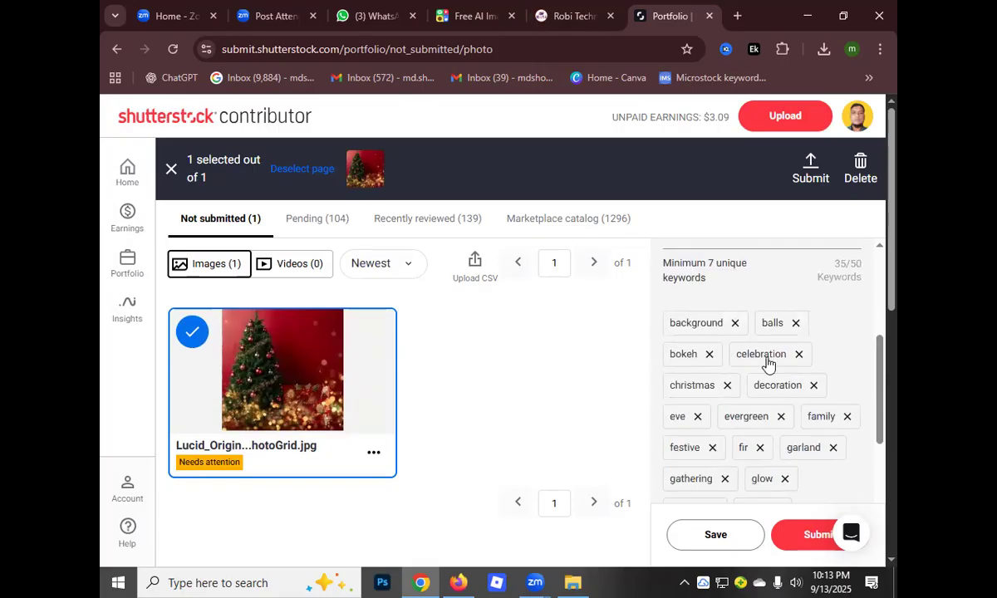
scroll(766, 366, down, 6)
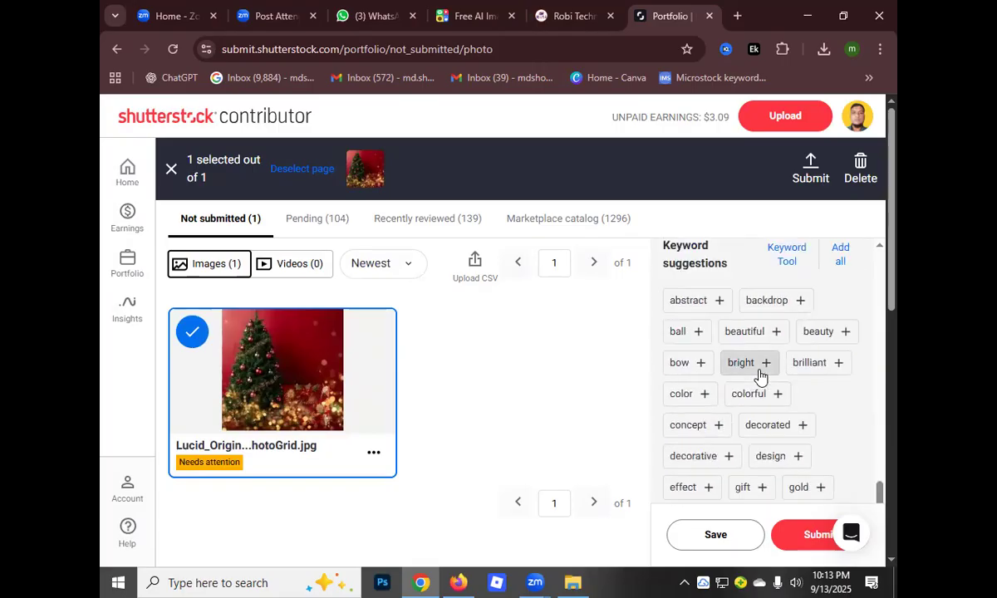
scroll(759, 375, down, 2)
scroll(753, 394, up, 10)
scroll(743, 398, up, 2)
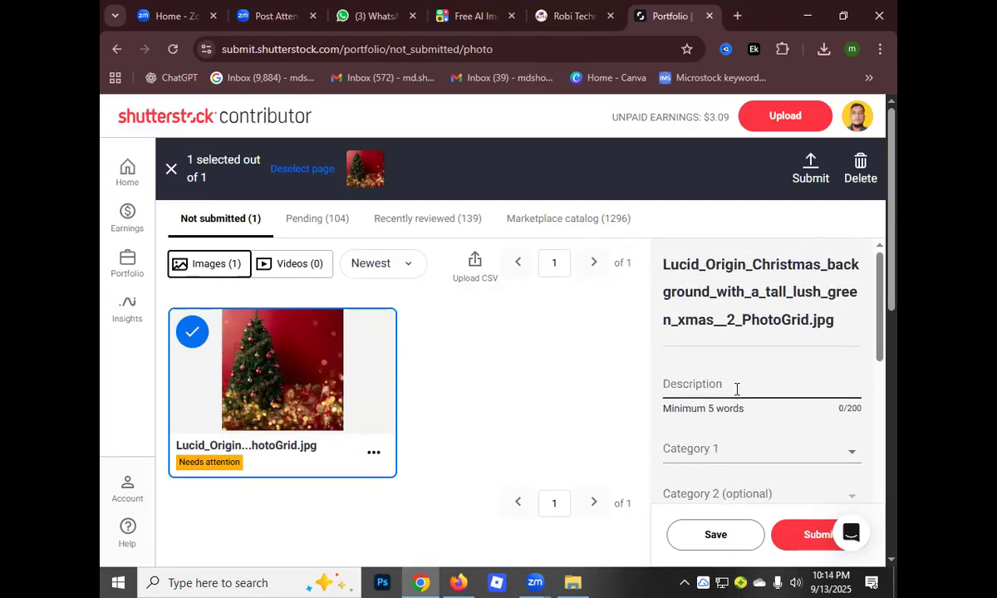
scroll(720, 394, down, 2)
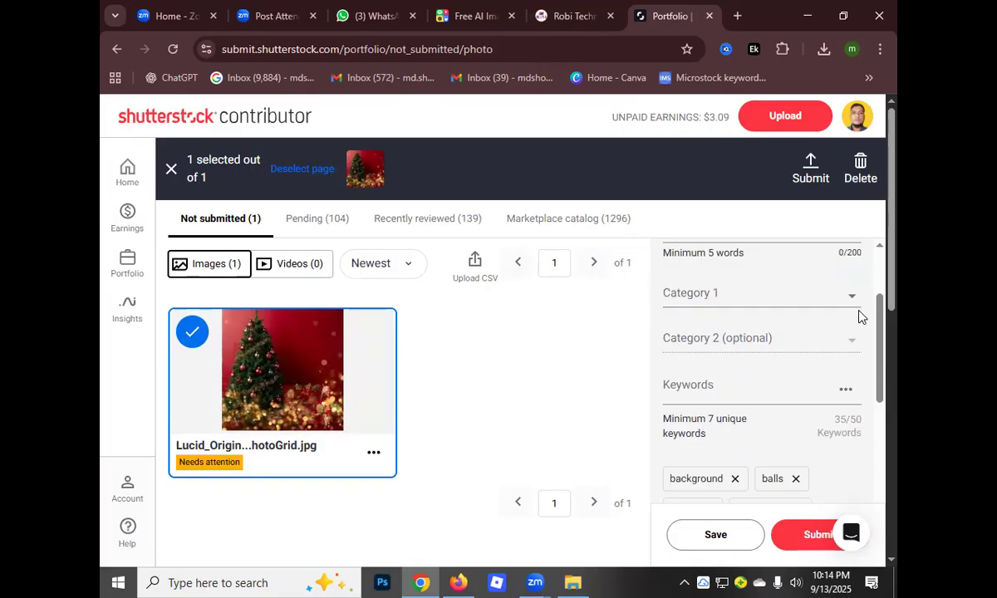
Look through the available Category 1 options for the image without choosing one
click(853, 299)
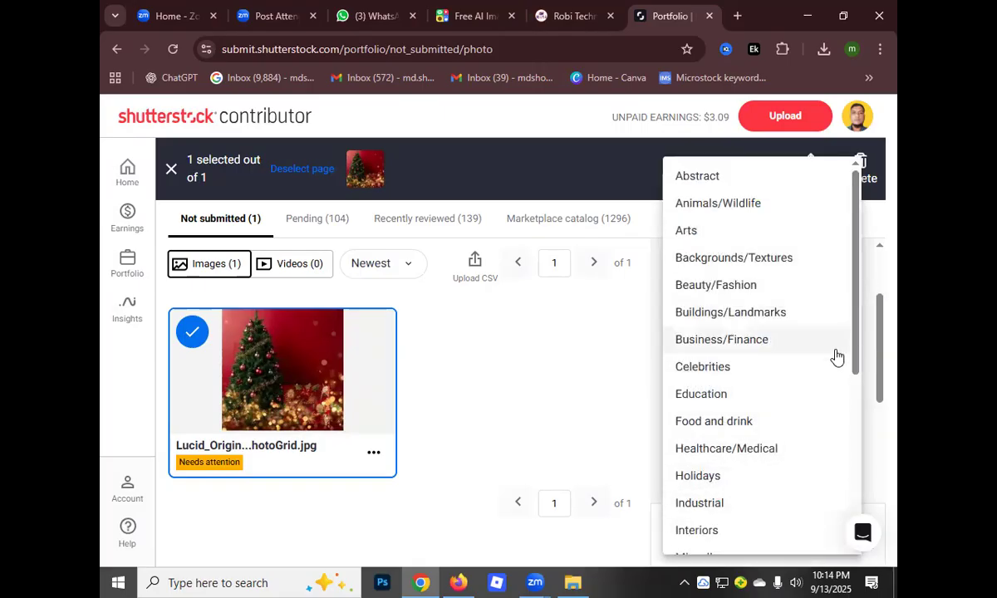
click(616, 345)
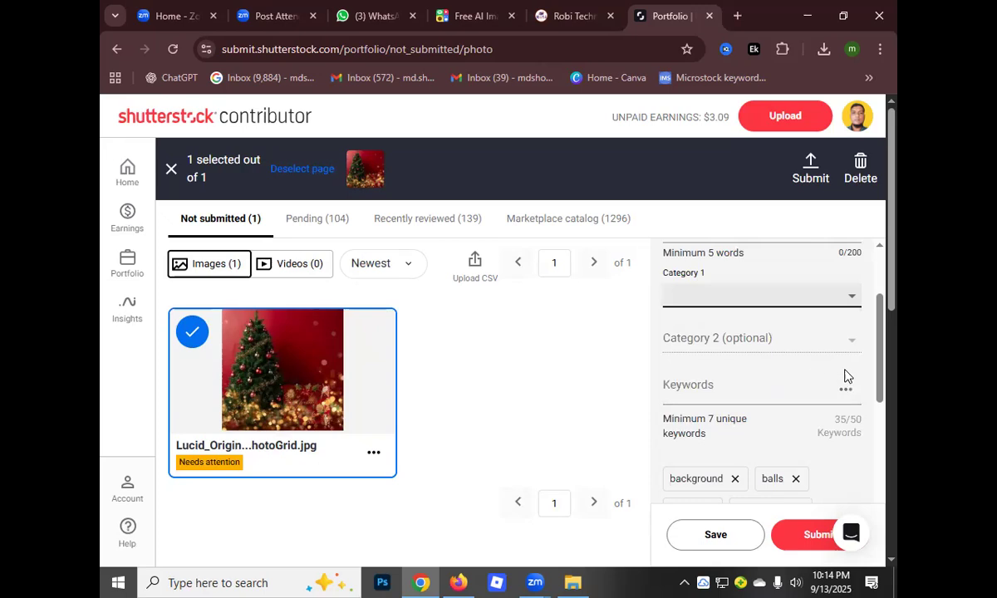
click(852, 339)
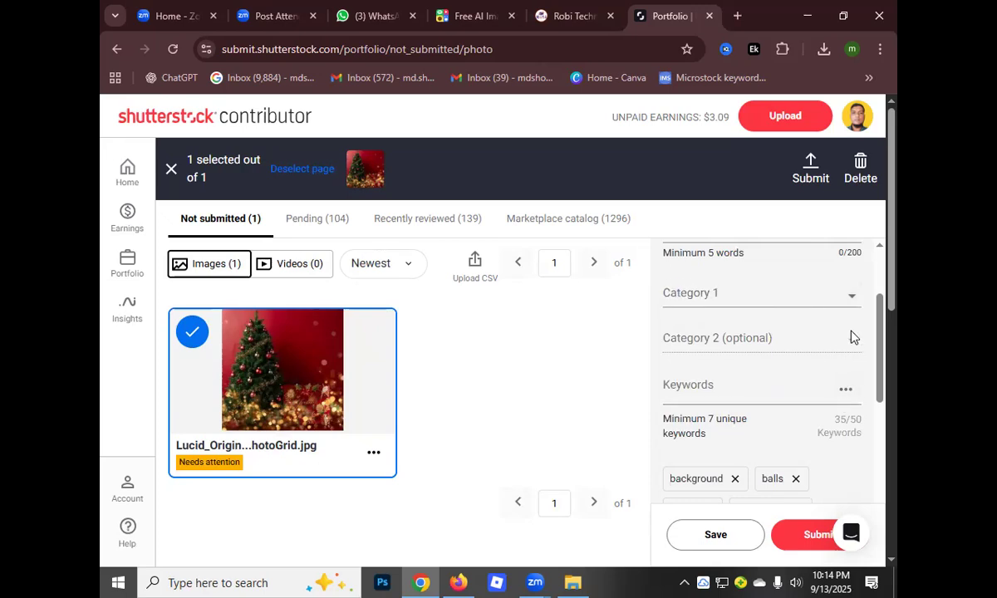
click(850, 300)
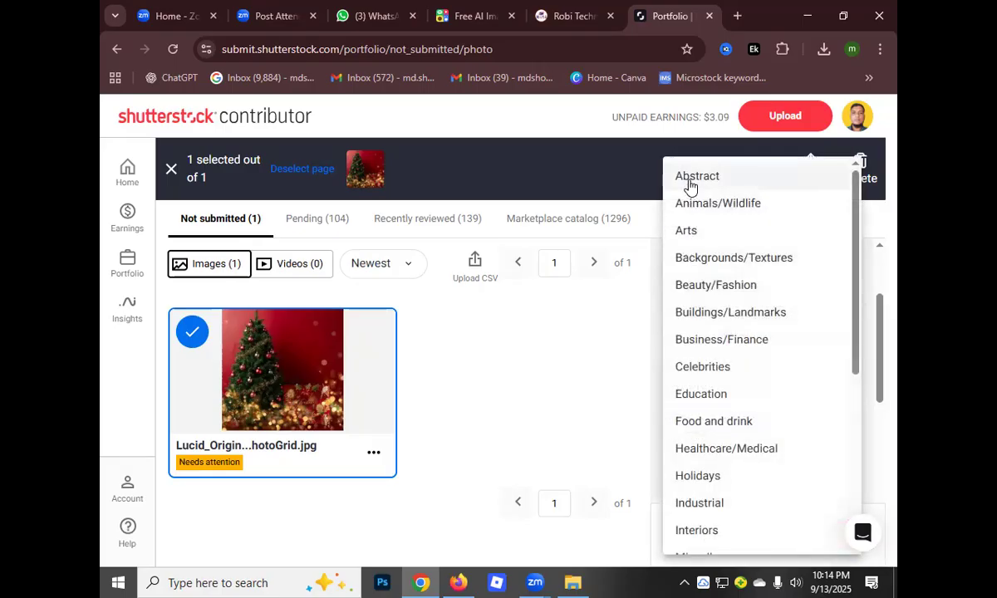
scroll(706, 423, down, 1)
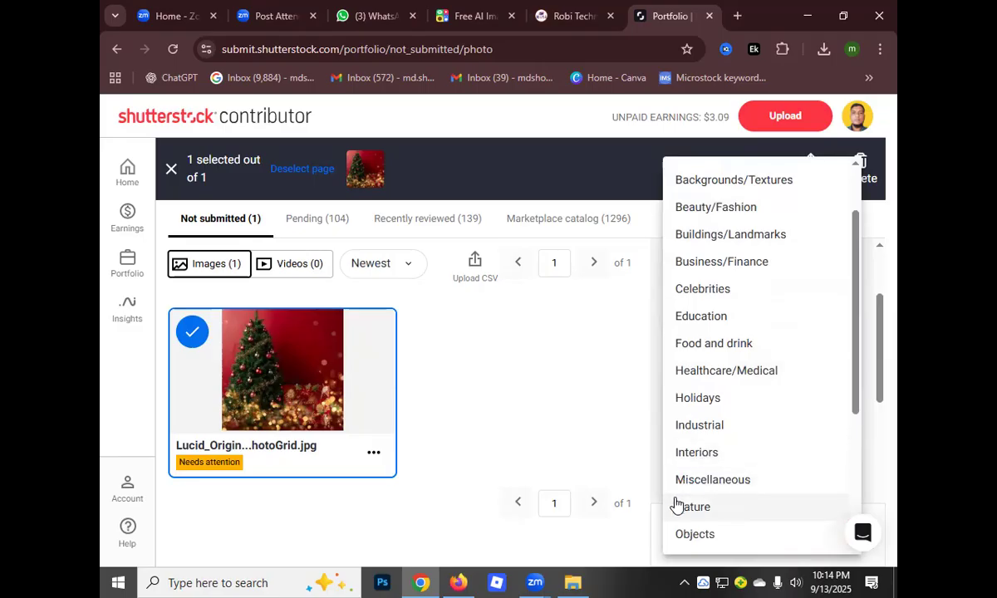
scroll(697, 470, down, 2)
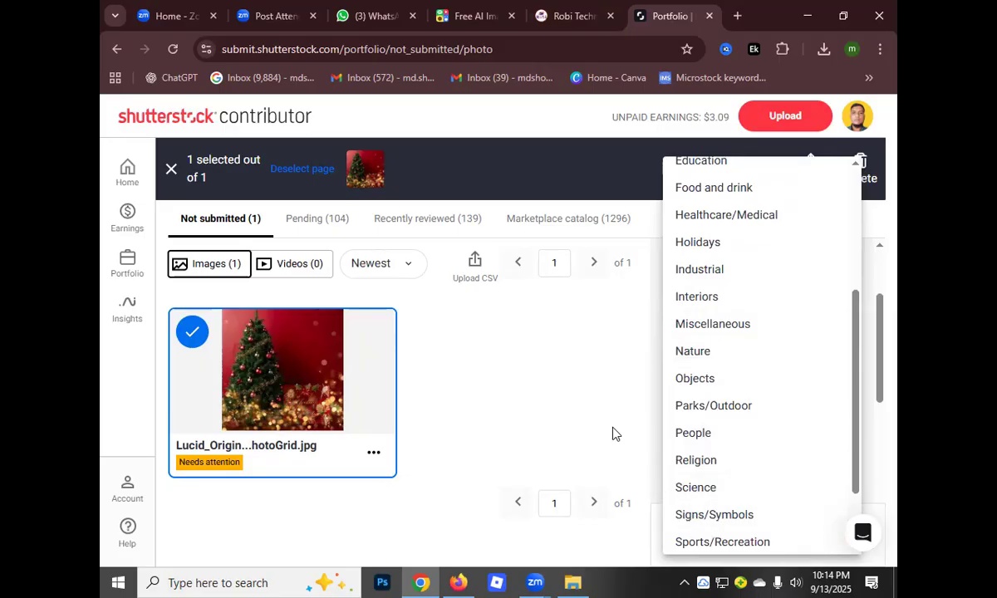
click(604, 396)
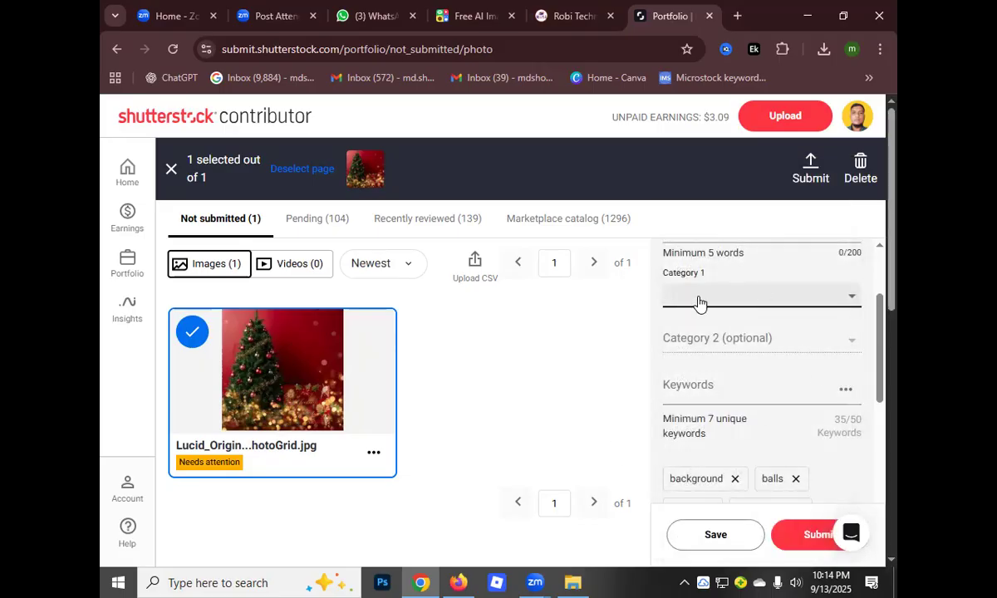
scroll(695, 328, up, 2)
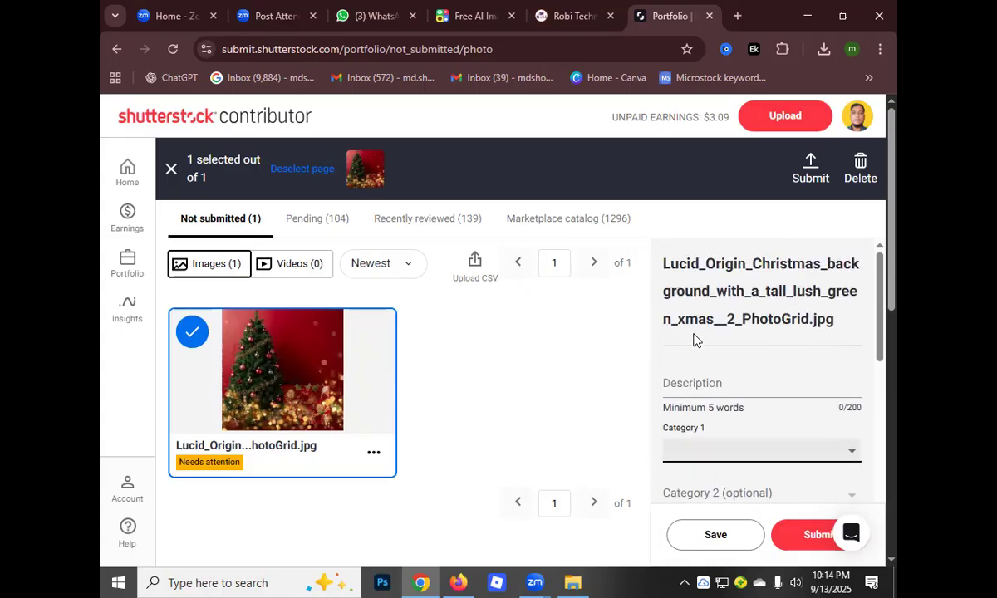
Check the selected Christmas tree image's description field and go over its assigned keywords
click(674, 388)
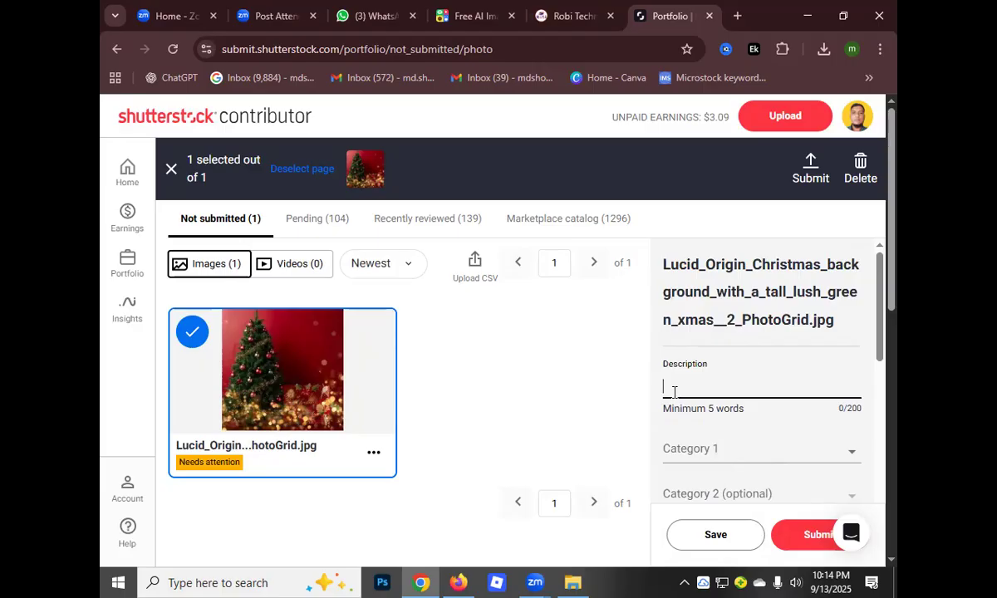
scroll(674, 391, down, 4)
scroll(597, 407, down, 3)
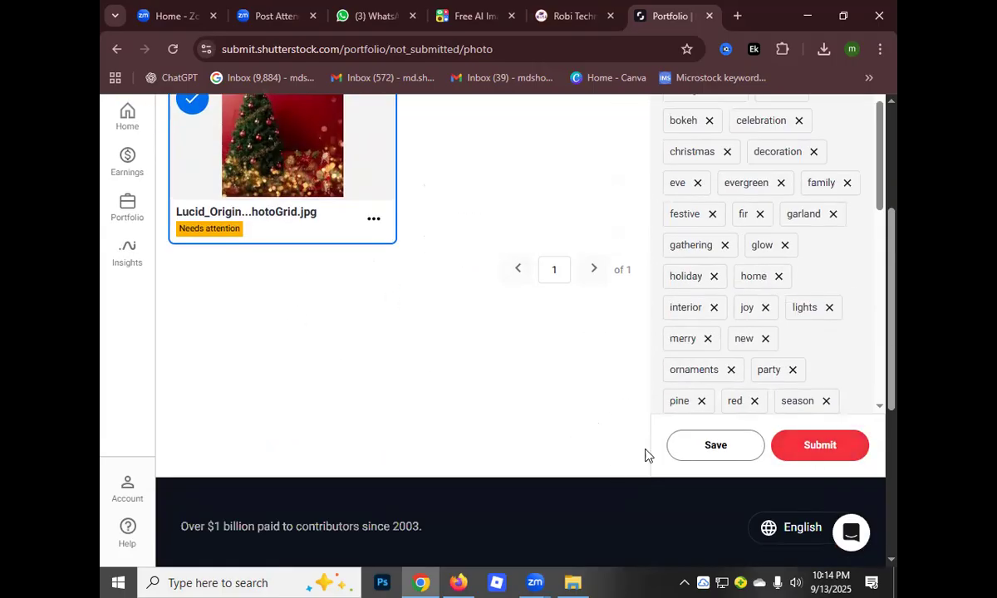
scroll(582, 465, up, 3)
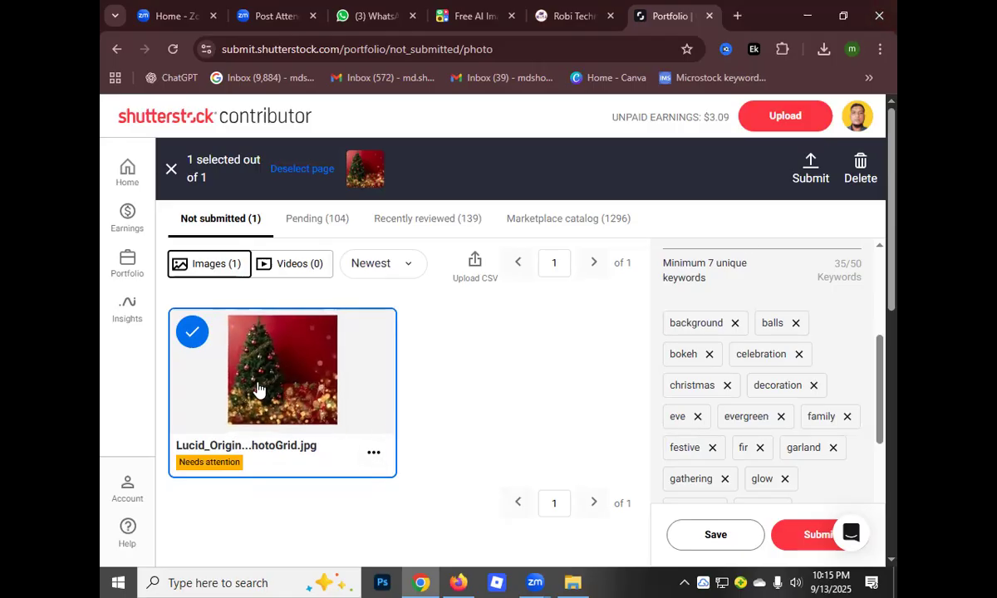
scroll(298, 360, down, 3)
scroll(302, 372, up, 2)
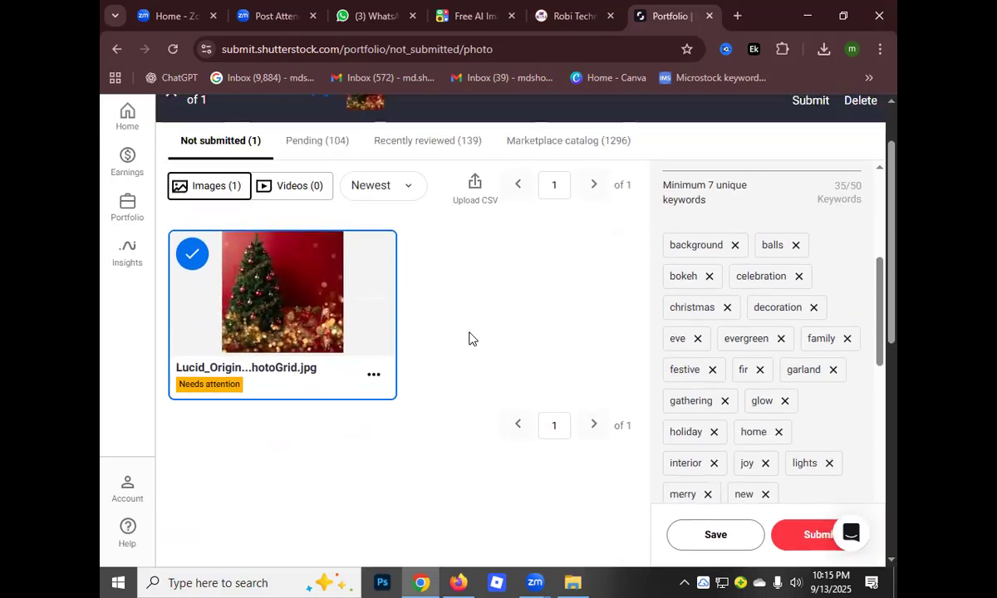
scroll(467, 303, down, 5)
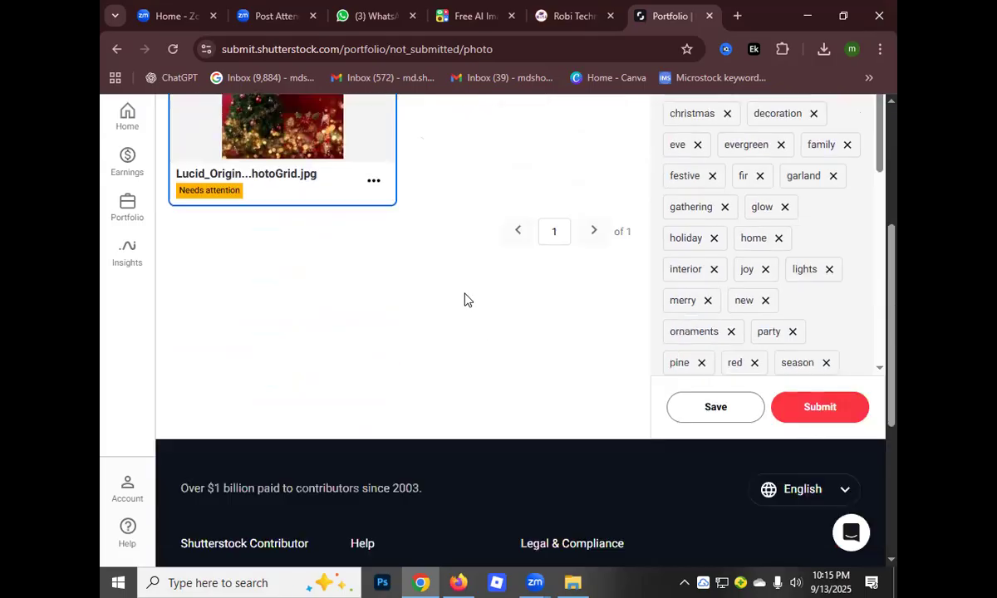
scroll(494, 357, up, 3)
scroll(479, 385, up, 3)
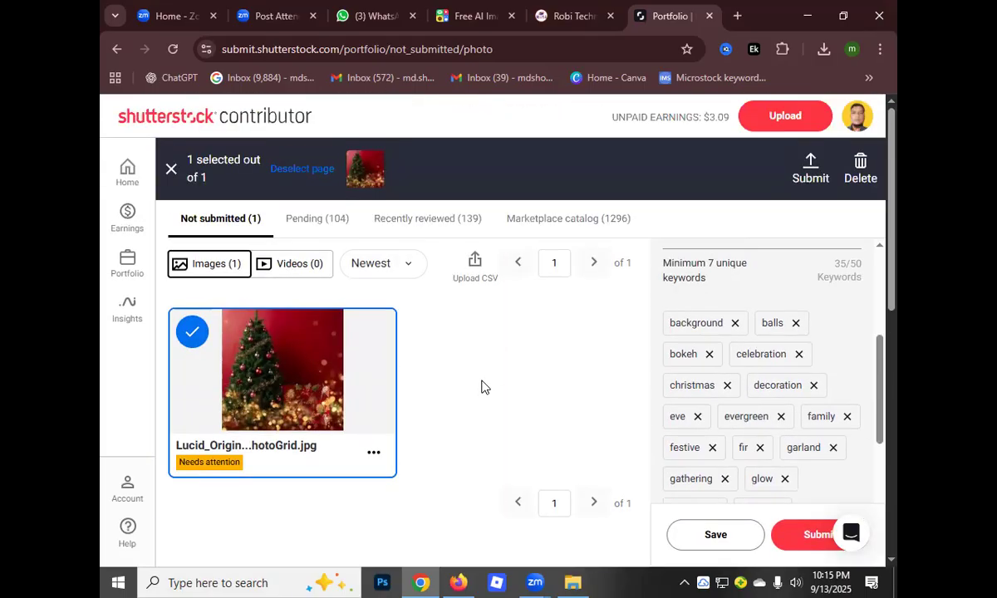
Review the image's details from the description and categories through the keyword suggestions to the image type, usage and release options
scroll(764, 416, up, 5)
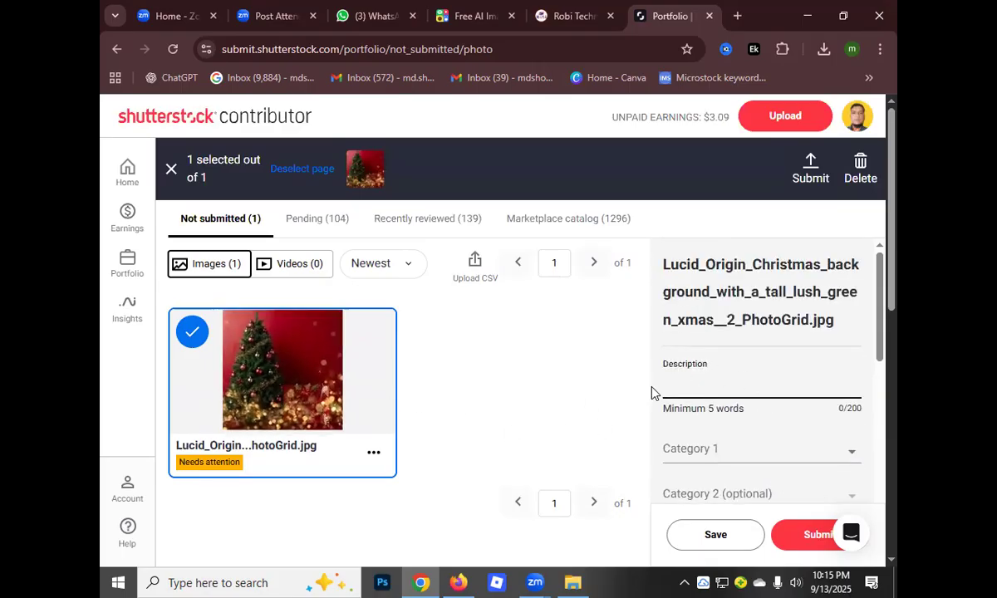
scroll(698, 382, down, 10)
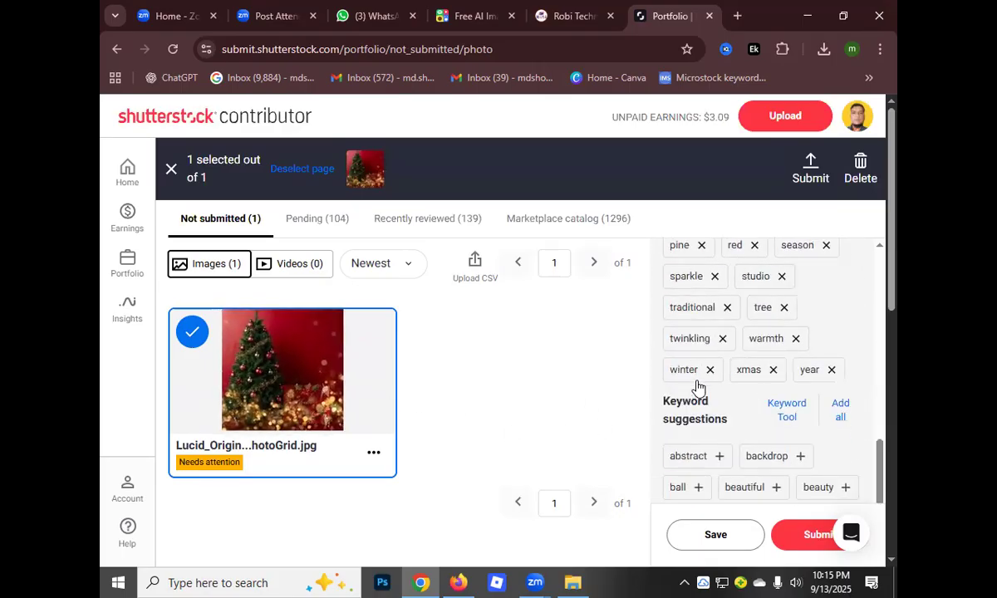
scroll(698, 392, down, 10)
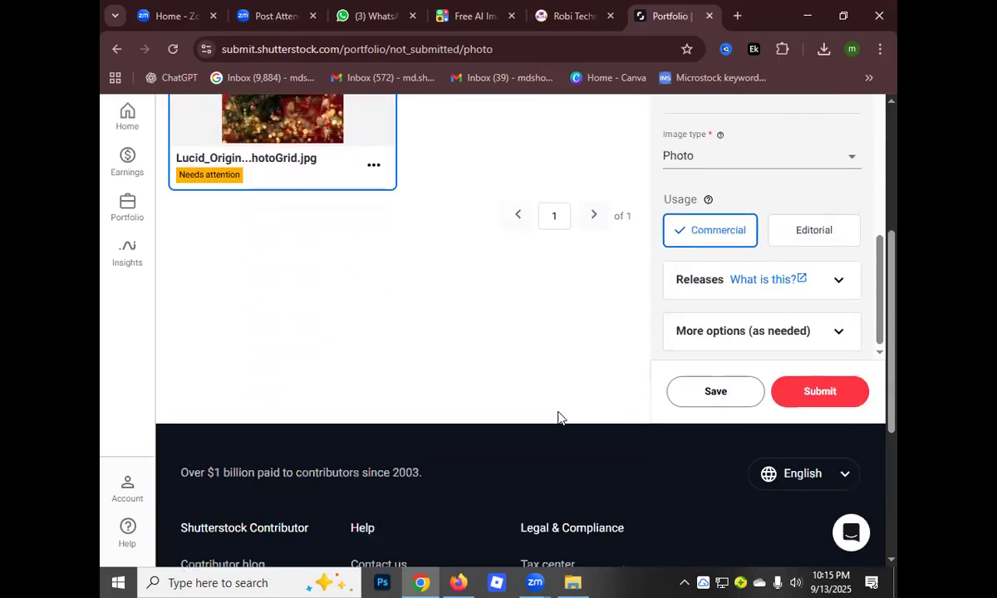
scroll(559, 416, up, 5)
scroll(725, 390, up, 10)
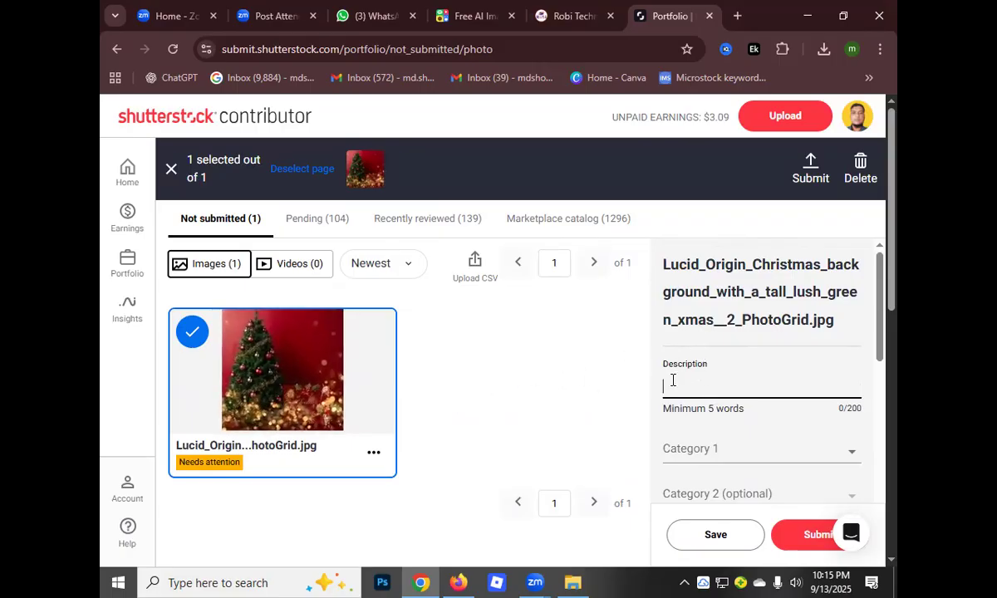
scroll(688, 374, down, 2)
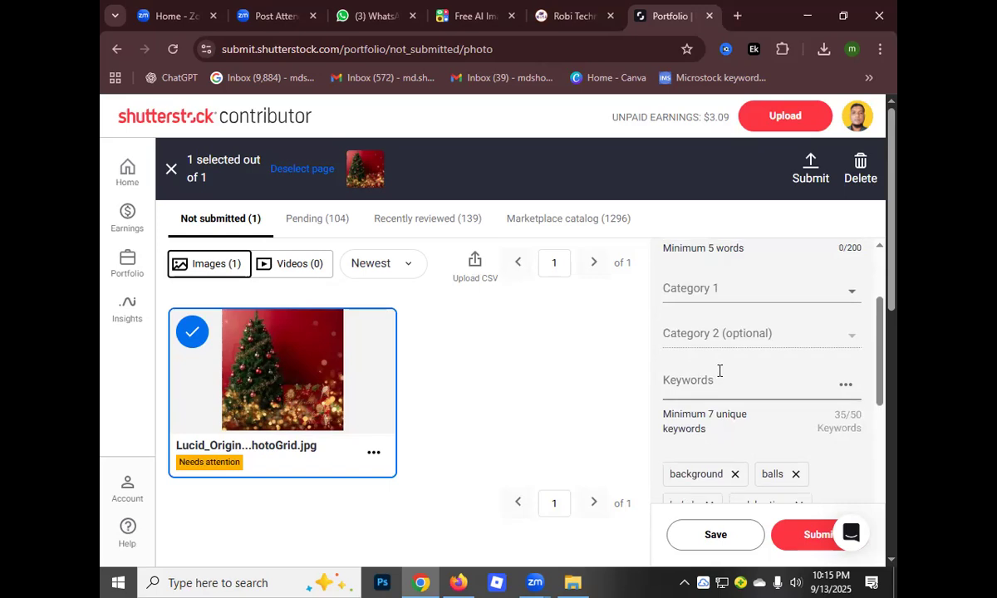
scroll(719, 372, down, 5)
scroll(721, 371, down, 5)
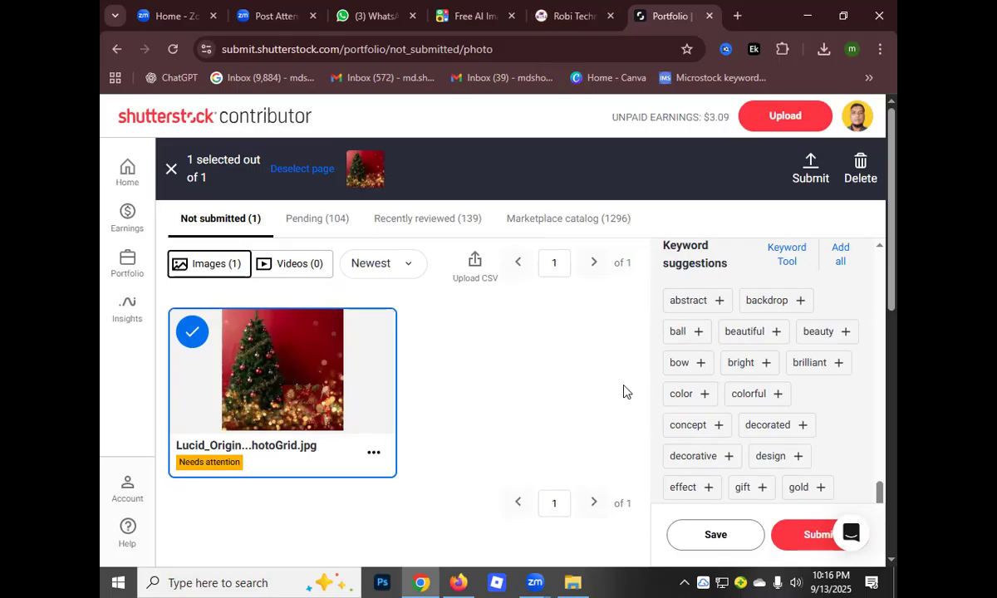
scroll(525, 403, down, 3)
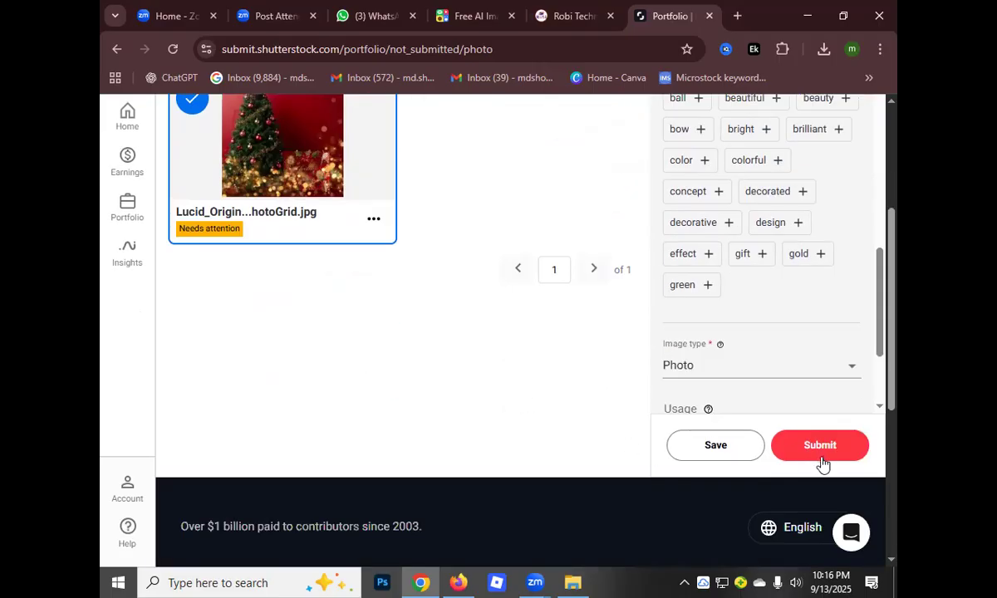
Delete the selected Christmas tree image from the not-submitted portfolio images and confirm the deletion
scroll(623, 357, up, 3)
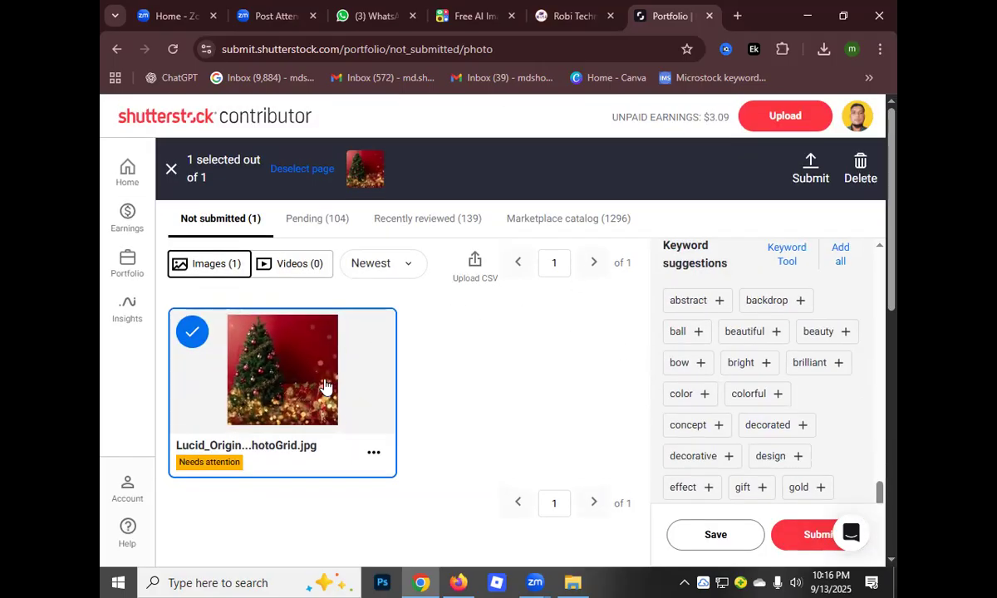
click(860, 164)
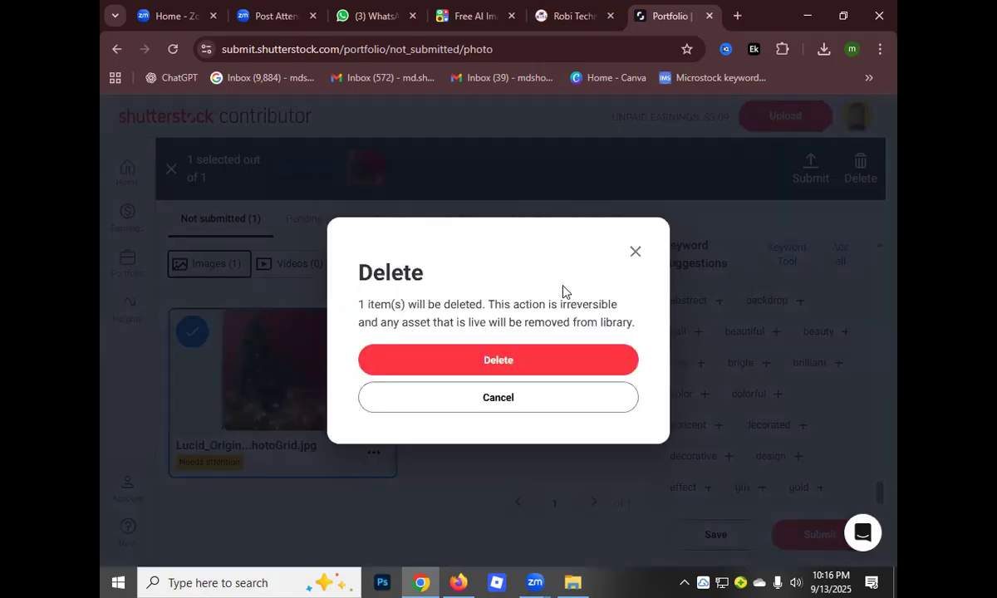
double_click(495, 369)
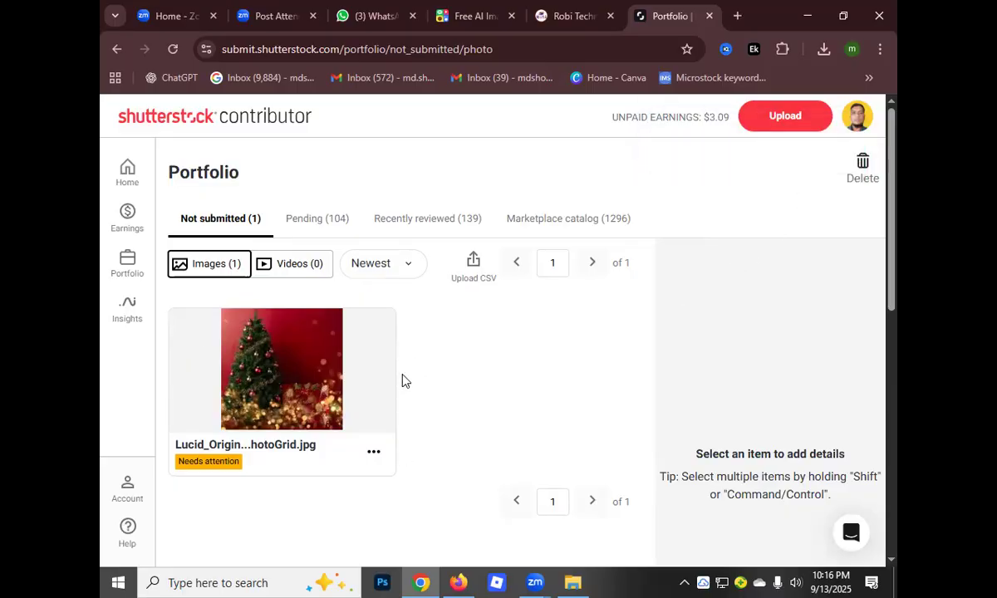
scroll(403, 382, down, 1)
scroll(482, 399, down, 3)
scroll(503, 394, up, 4)
Open the Shutterstock contributor dashboard and look over its portfolio status, earnings and download map
click(127, 171)
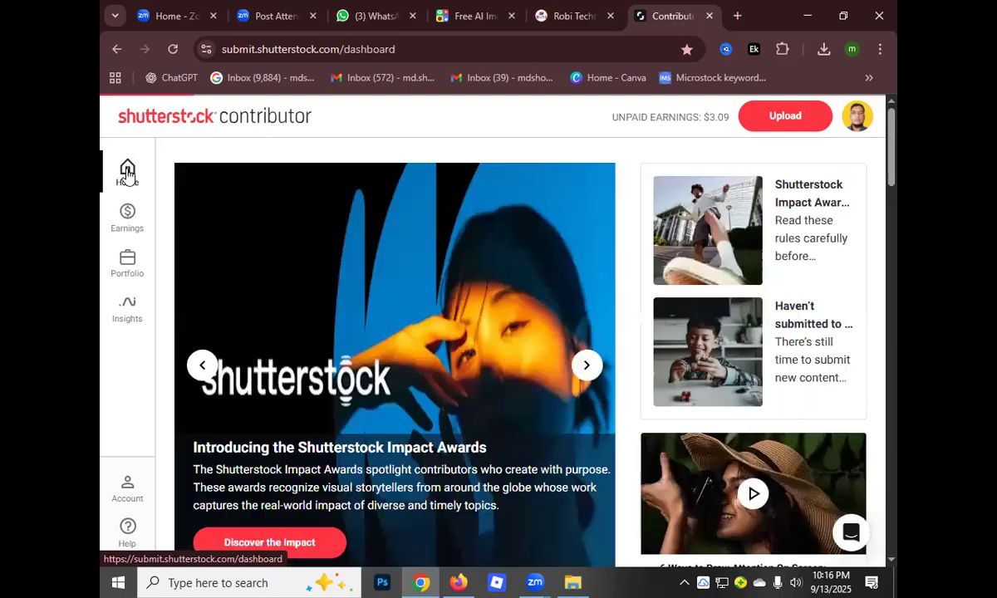
scroll(508, 334, down, 6)
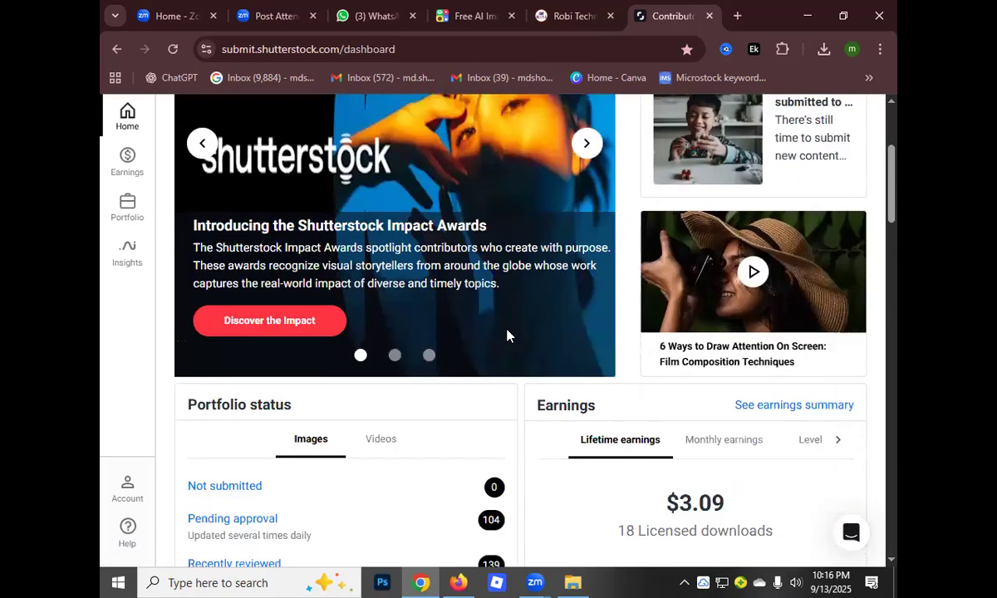
scroll(507, 338, down, 8)
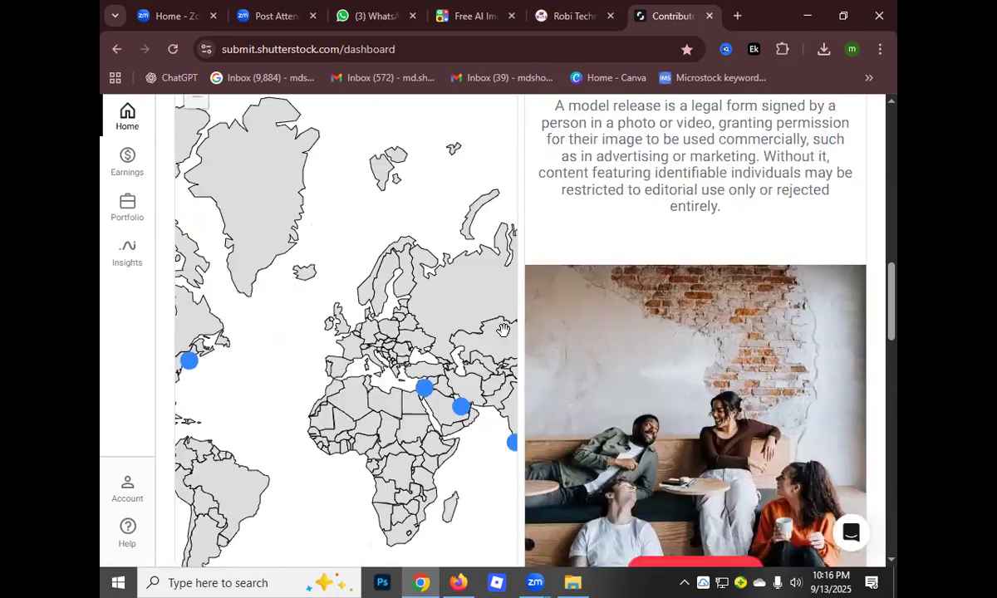
scroll(407, 359, up, 2)
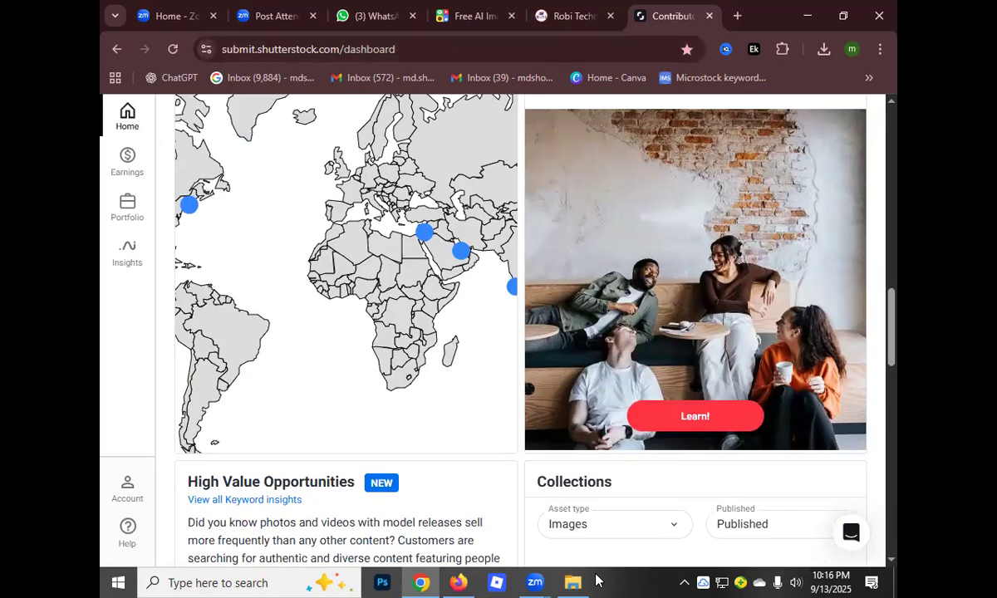
Switch to Adobe Stock in Firefox and delete the uploaded Christmas tree image from the new files, confirming the removal
click(458, 581)
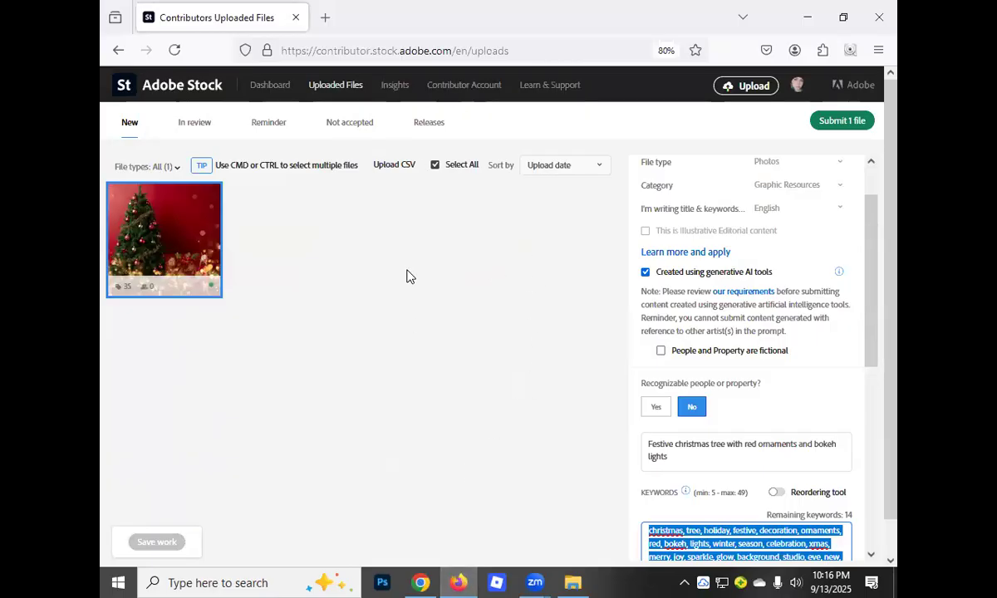
scroll(806, 225, down, 2)
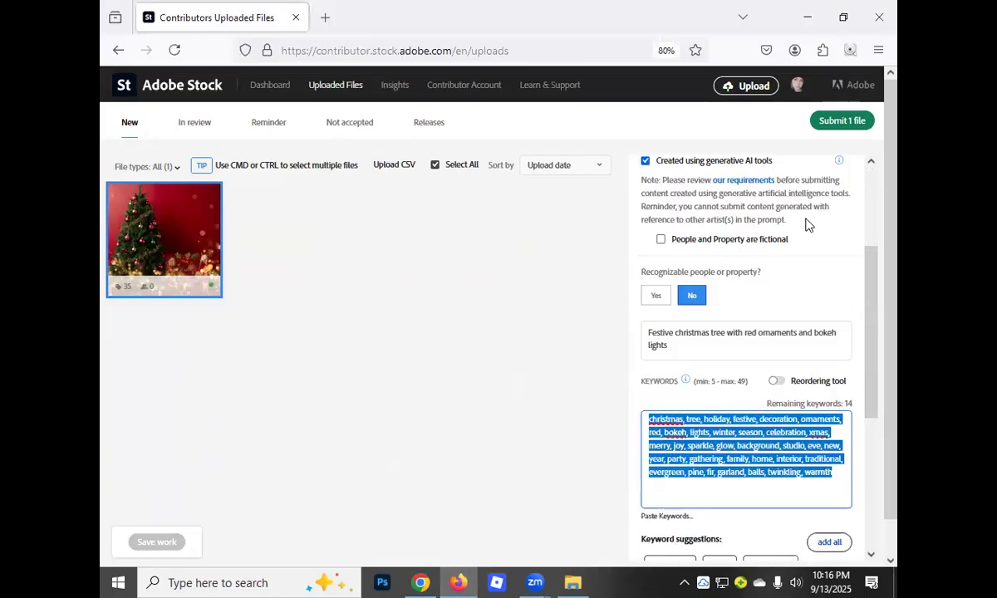
scroll(806, 225, up, 4)
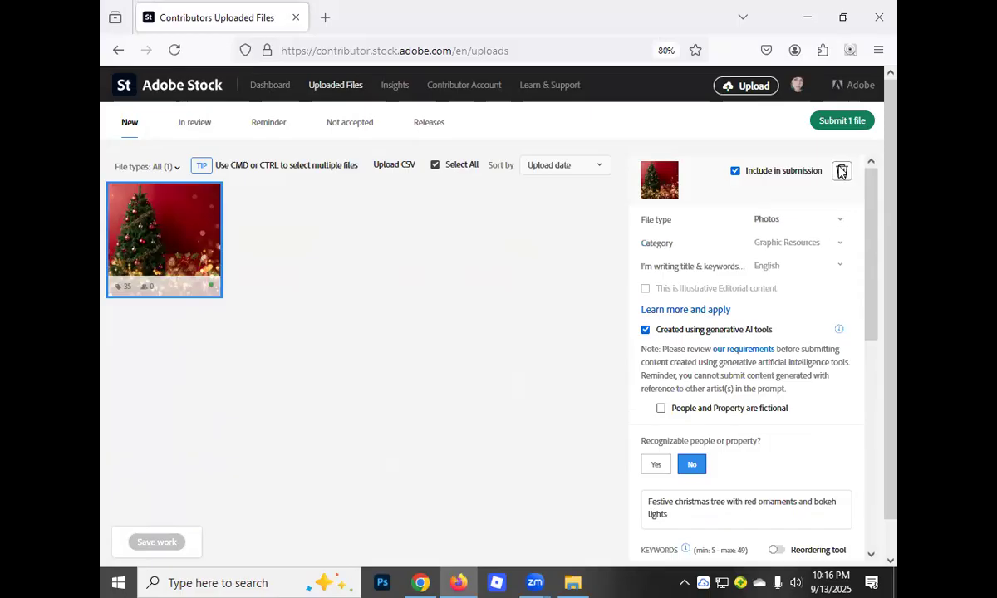
click(841, 171)
click(481, 280)
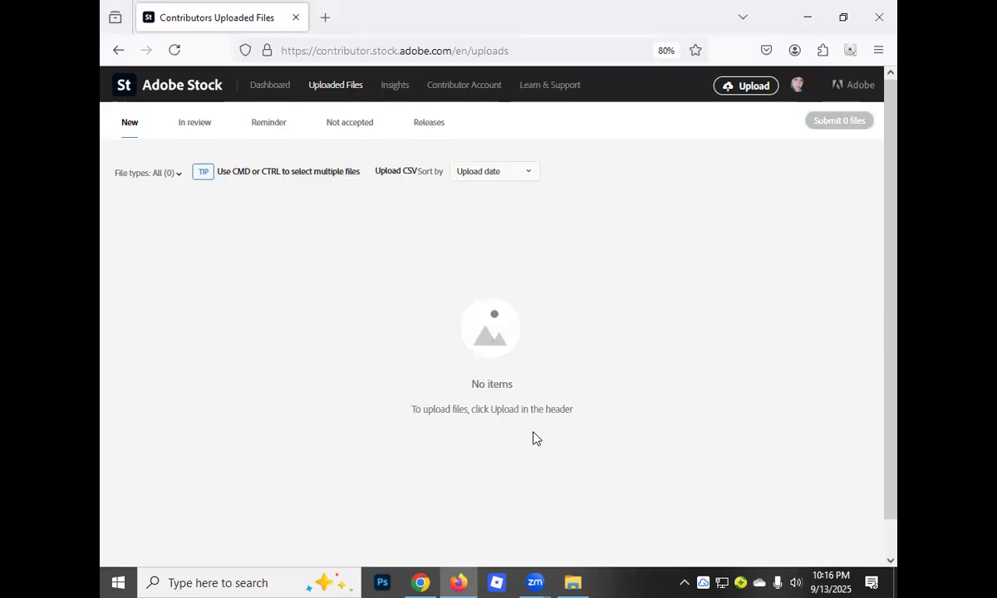
scroll(535, 436, down, 1)
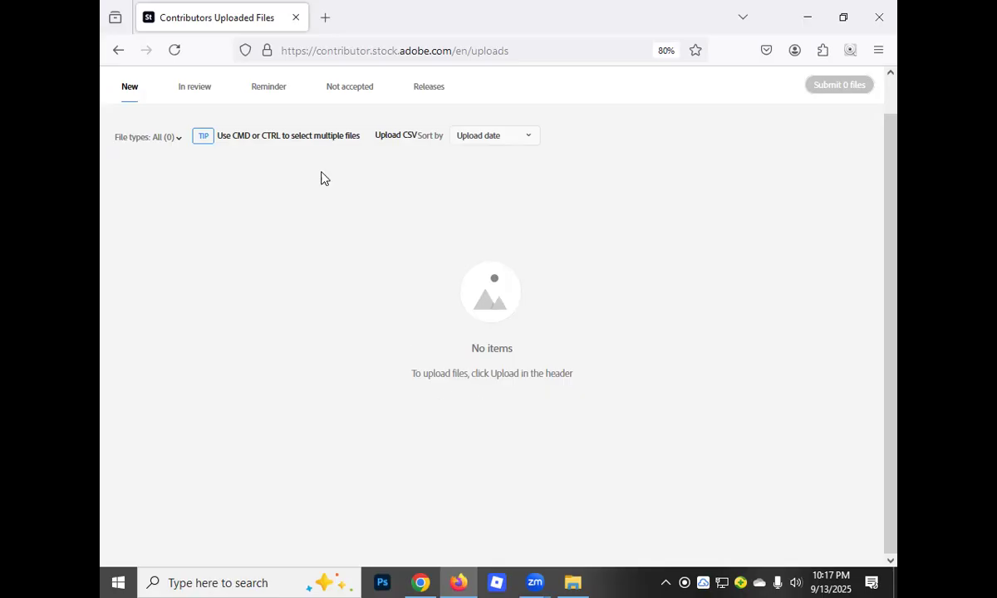
Open a new blank tab in the browser beside the Adobe Stock uploads page
click(327, 18)
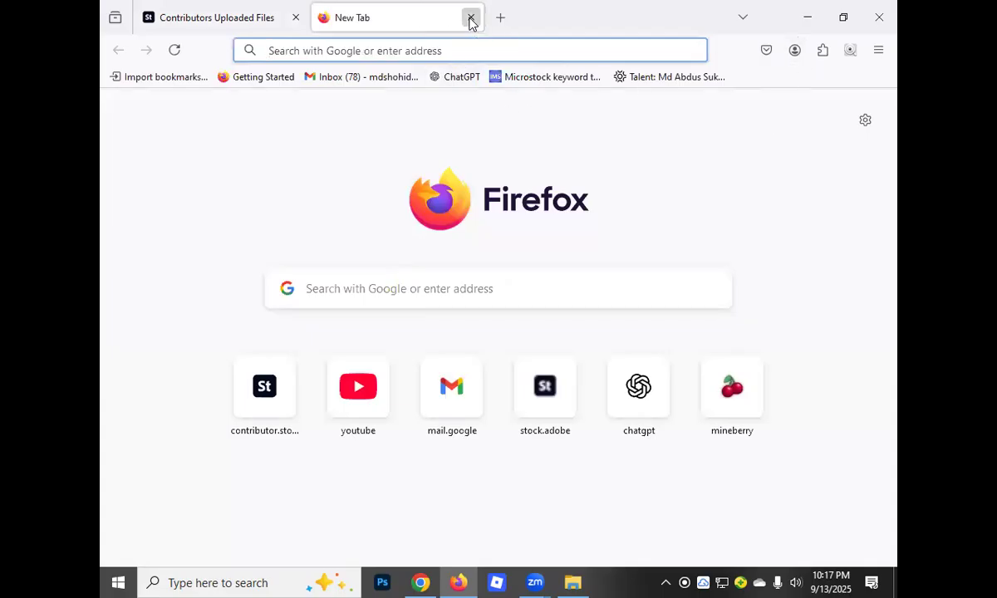
click(471, 17)
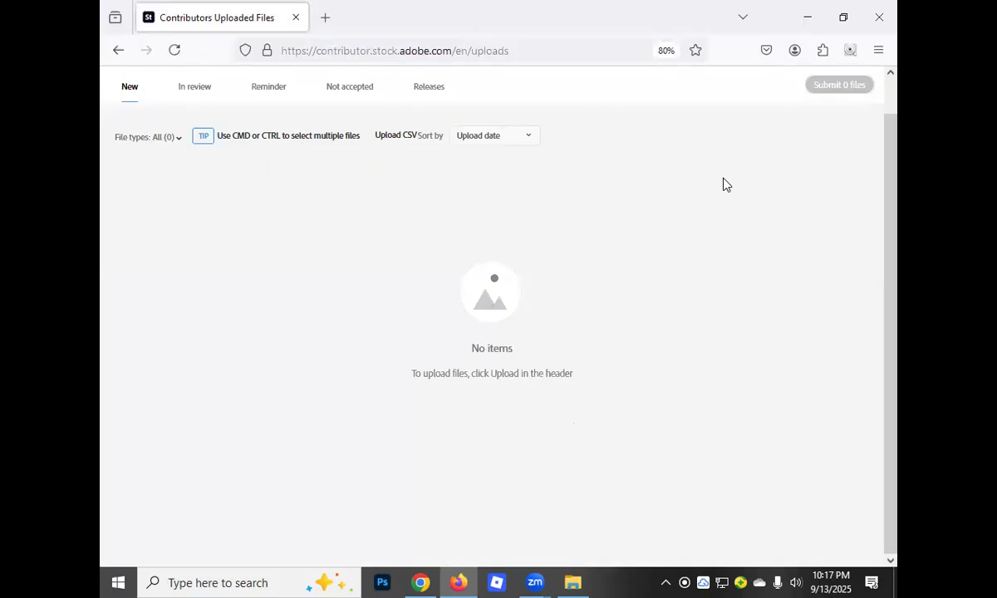
click(323, 17)
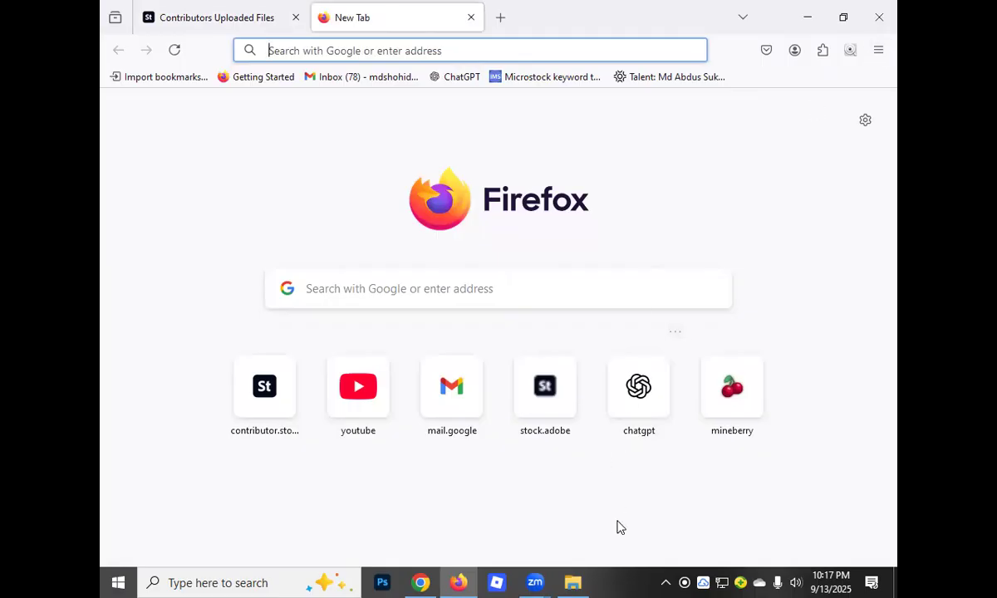
click(620, 527)
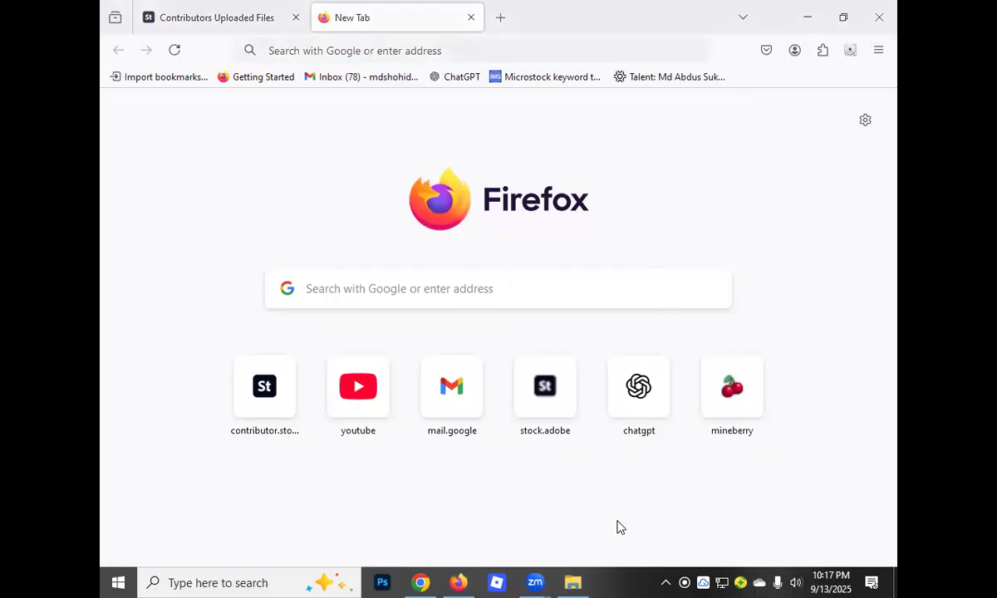